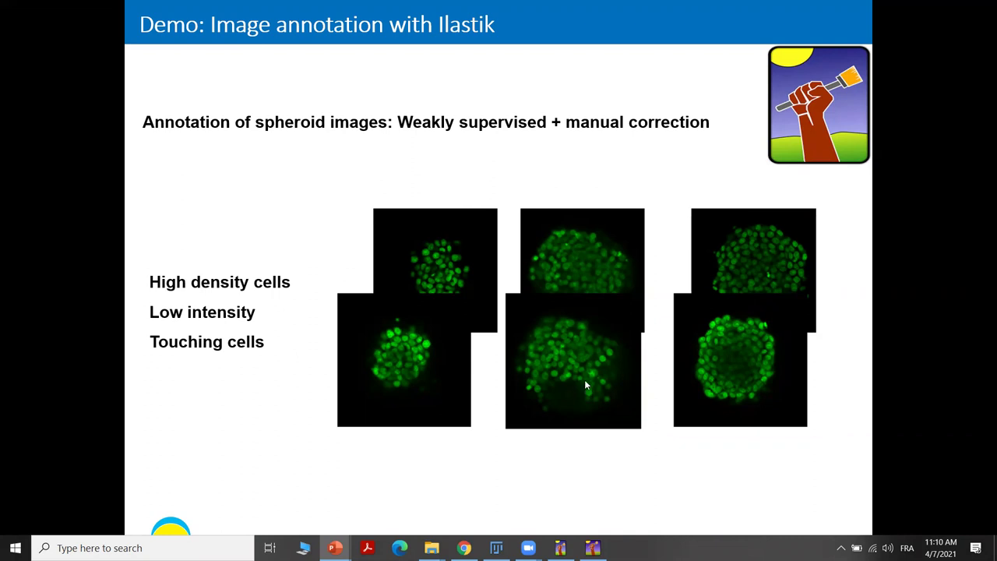
# - Switch to ilastik and create a Pixel Classification project named Annotation in the Ilastik_ISBI2021 folder on the Desktop
pyautogui.press('Escape')
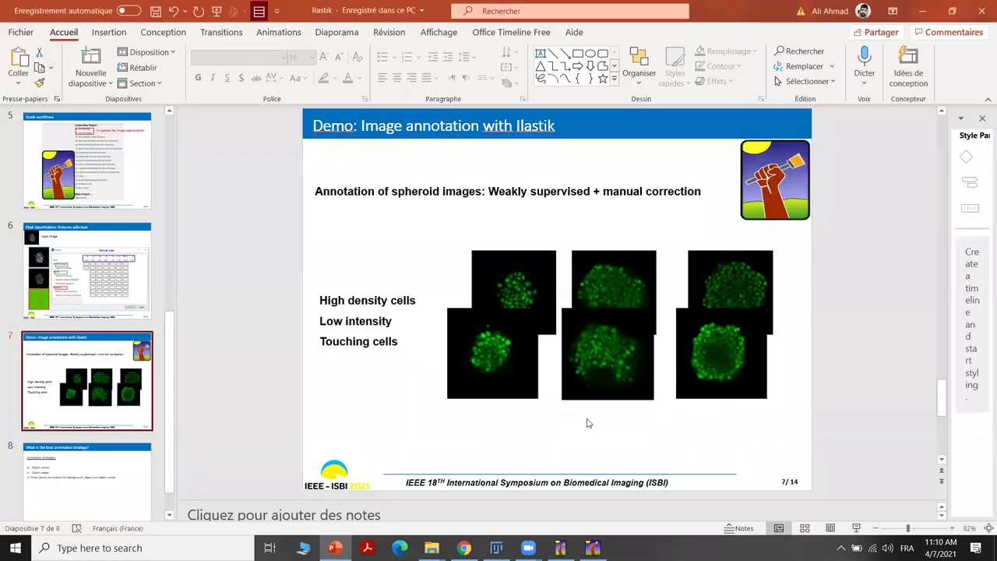
pyautogui.hotkey('alt', 'Tab')
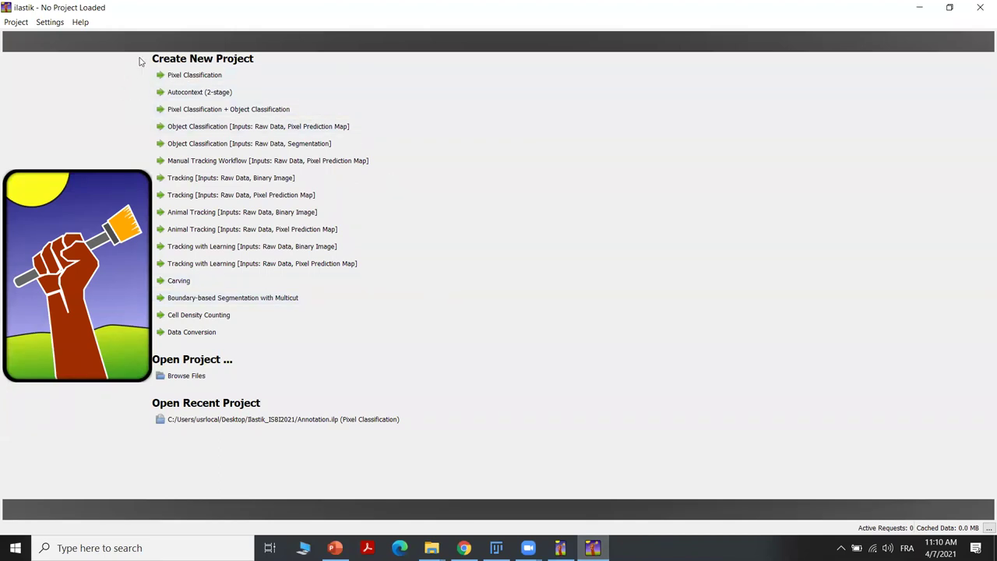
pyautogui.click(199, 75)
pyautogui.click(53, 115)
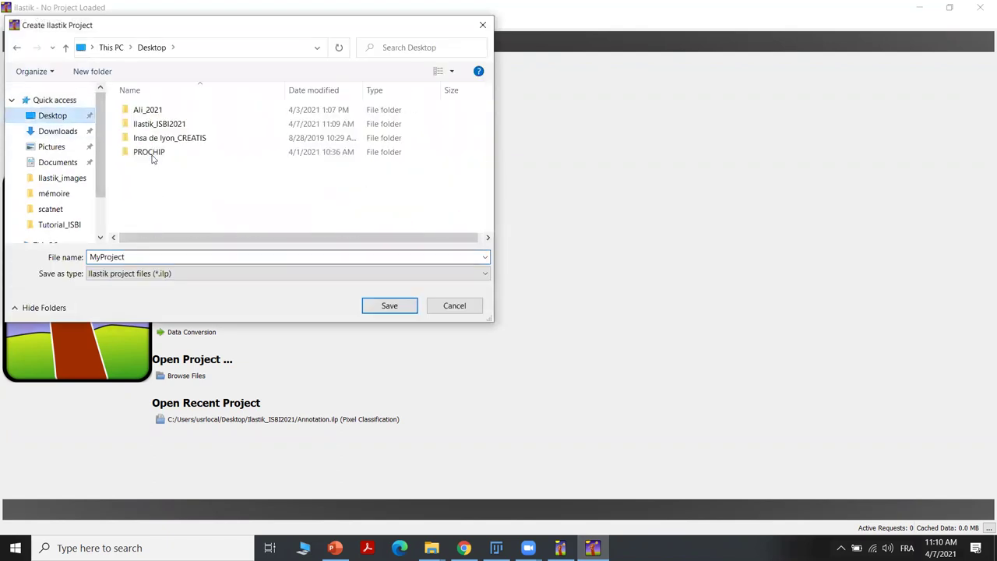
pyautogui.doubleClick(159, 122)
pyautogui.doubleClick(154, 256)
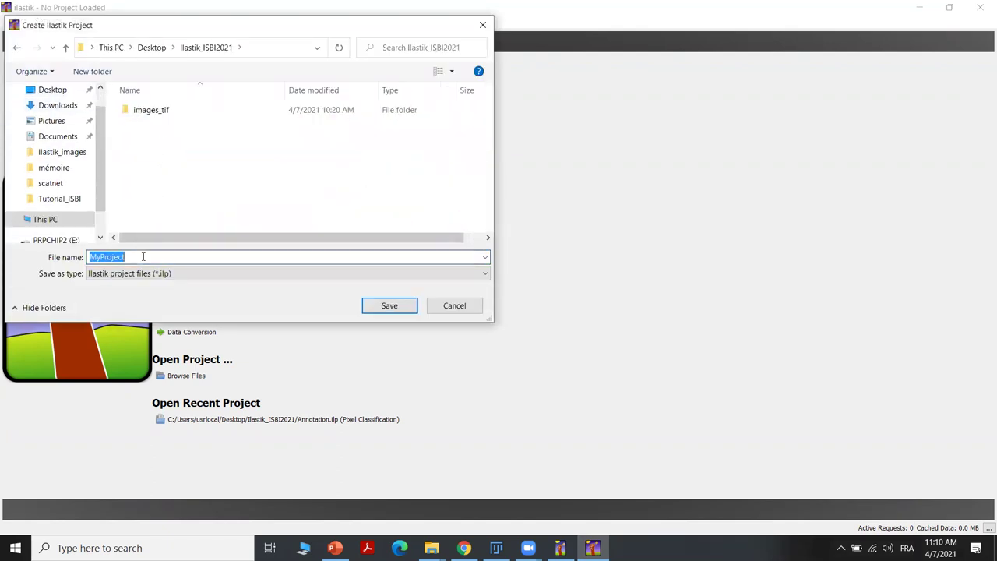
pyautogui.write('Annota')
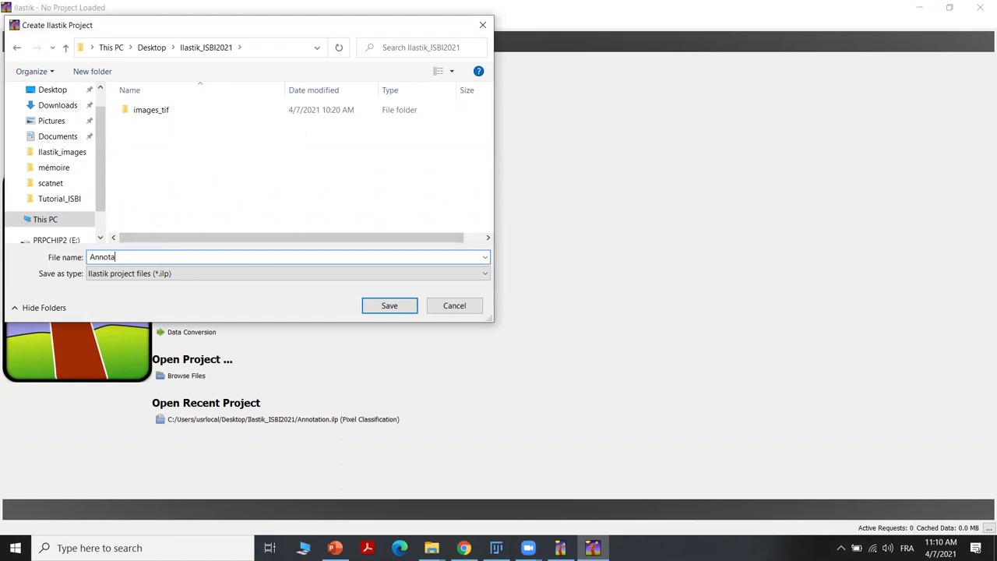
pyautogui.write('tion')
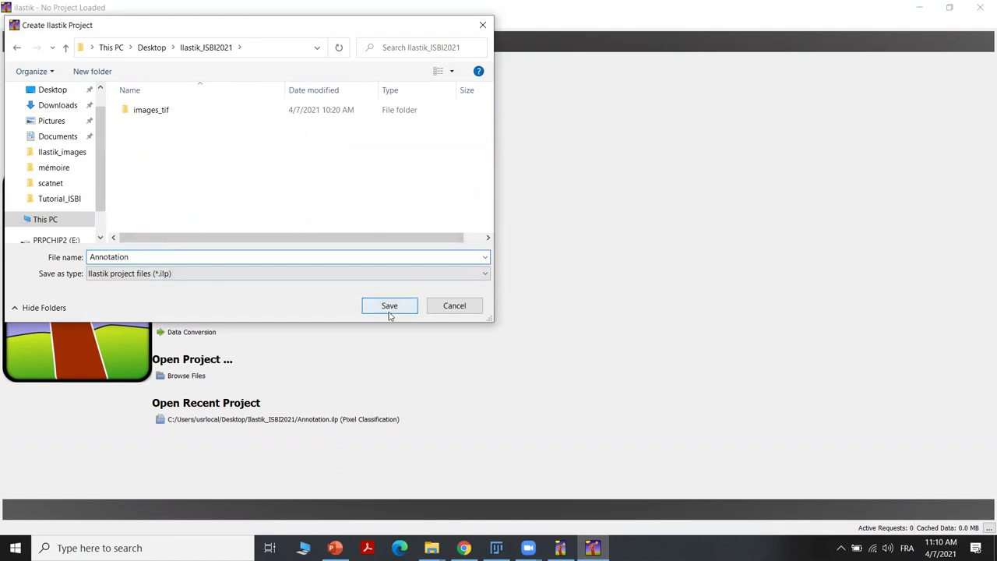
pyautogui.click(388, 310)
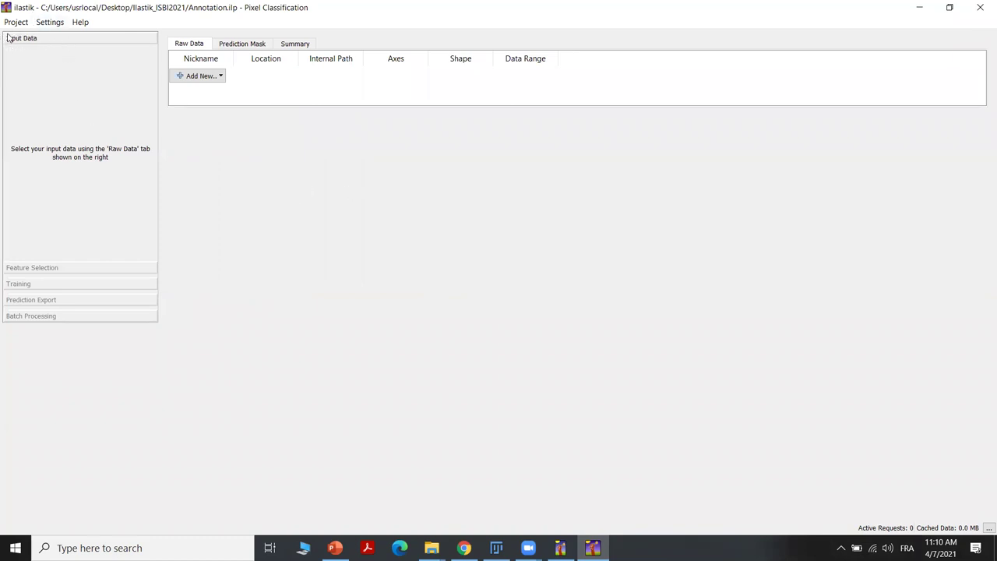
# - Add image4.h5 from the Ilastik_ISBI2021 folder to the raw data as a separate image
pyautogui.click(222, 77)
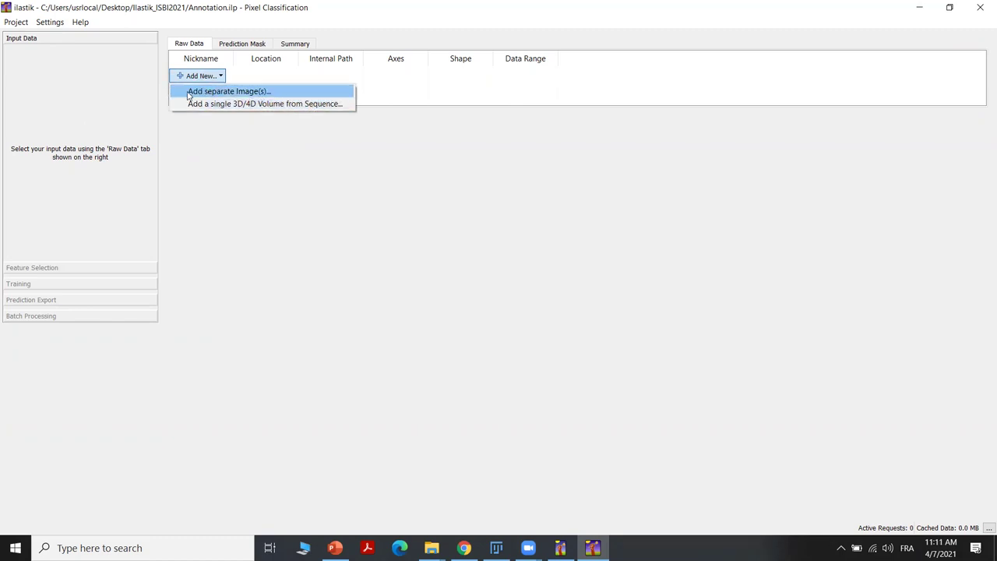
pyautogui.click(257, 95)
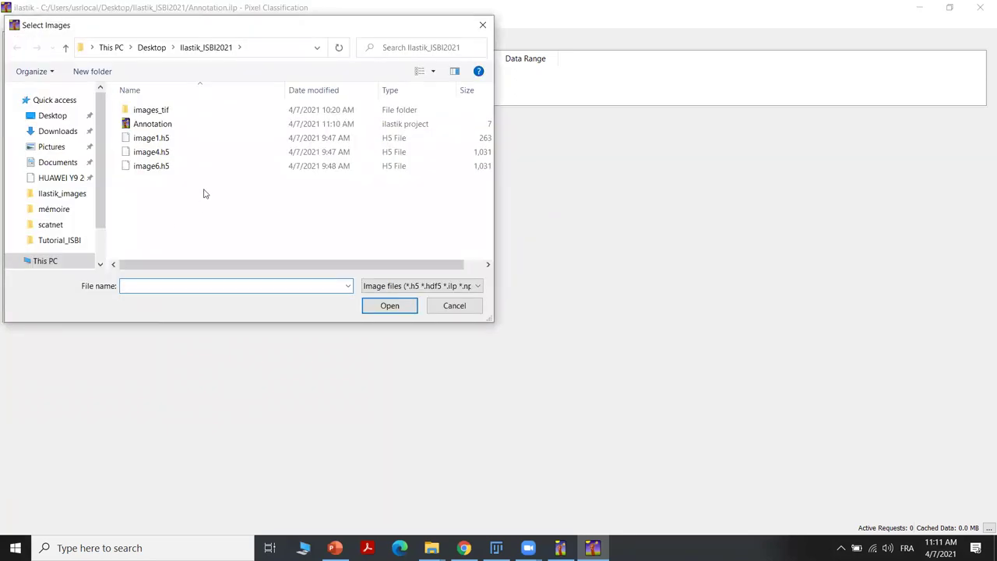
pyautogui.moveTo(209, 28); pyautogui.dragTo(347, 53)
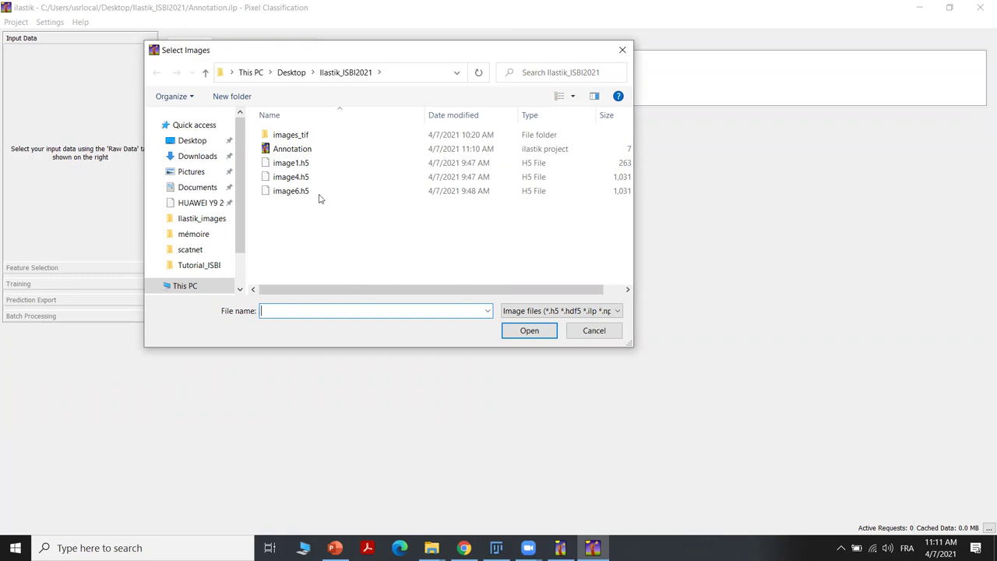
pyautogui.click(301, 178)
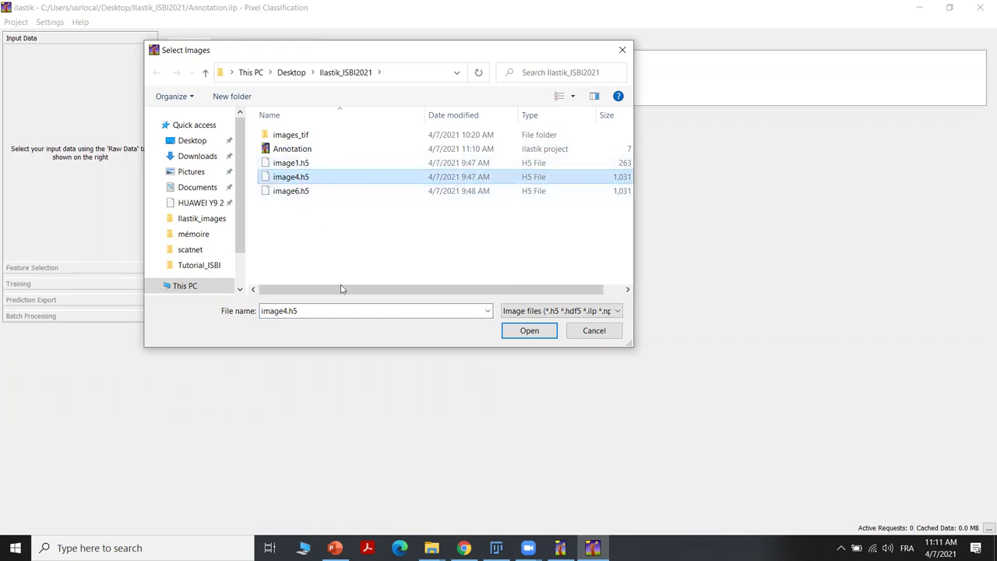
pyautogui.click(527, 331)
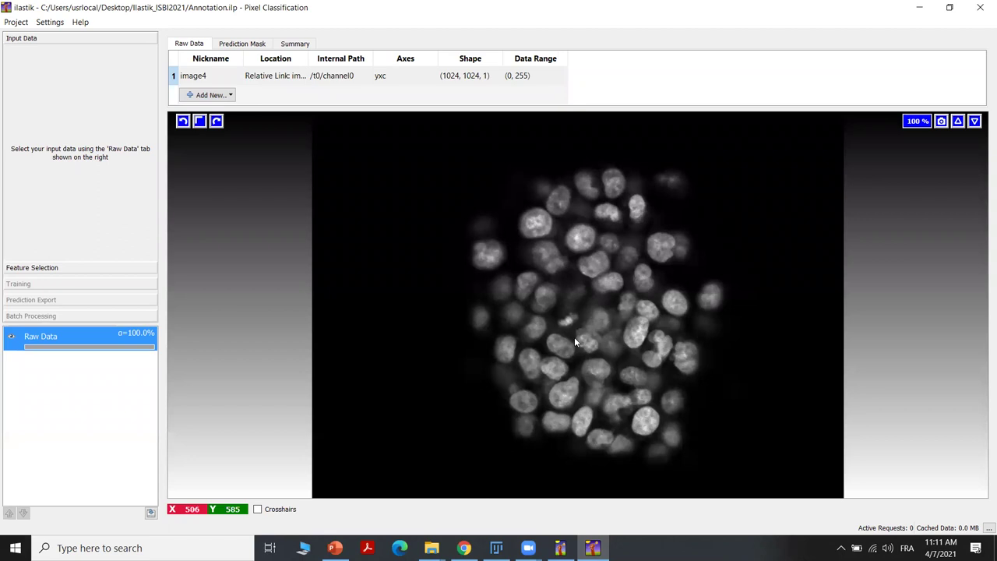
# - Open the feature selection and examine the filters contained in the Color/Intensity, Edge and Texture groups
pyautogui.click(16, 269)
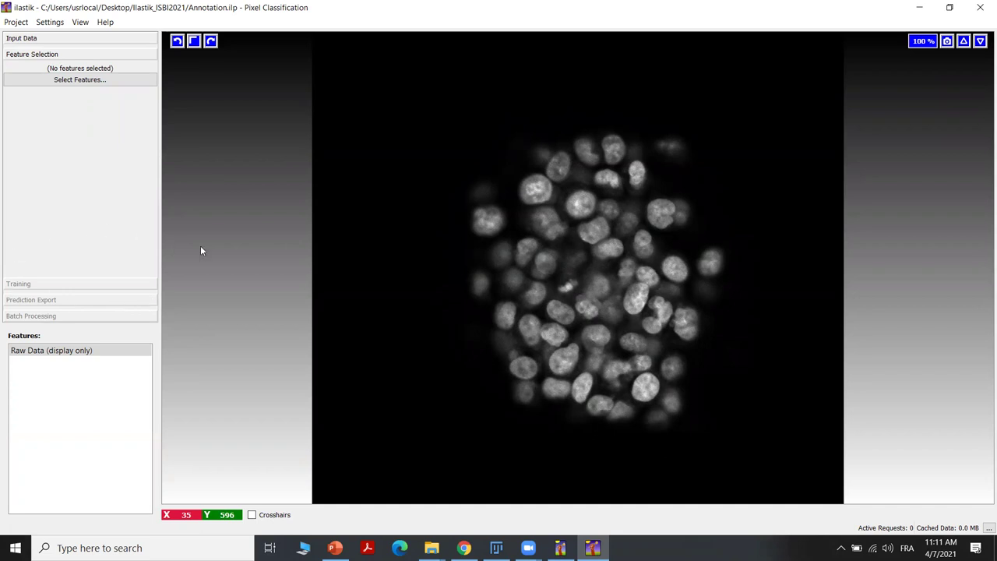
pyautogui.click(62, 82)
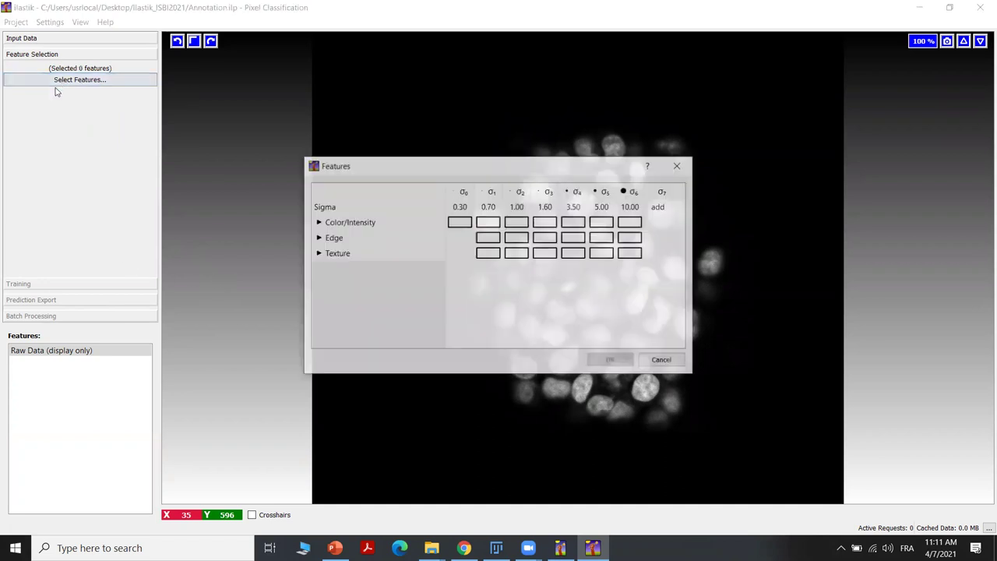
pyautogui.click(318, 223)
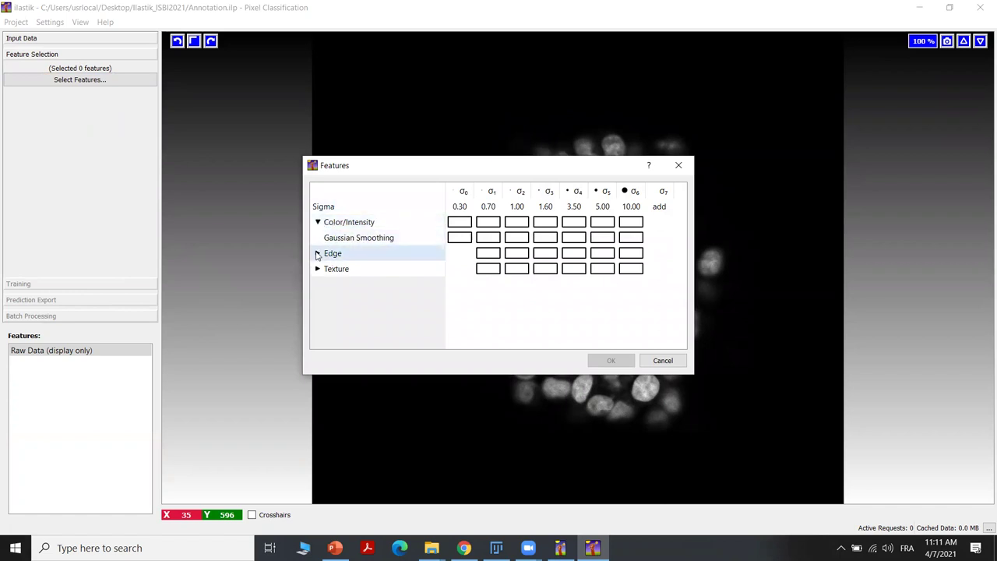
pyautogui.click(327, 255)
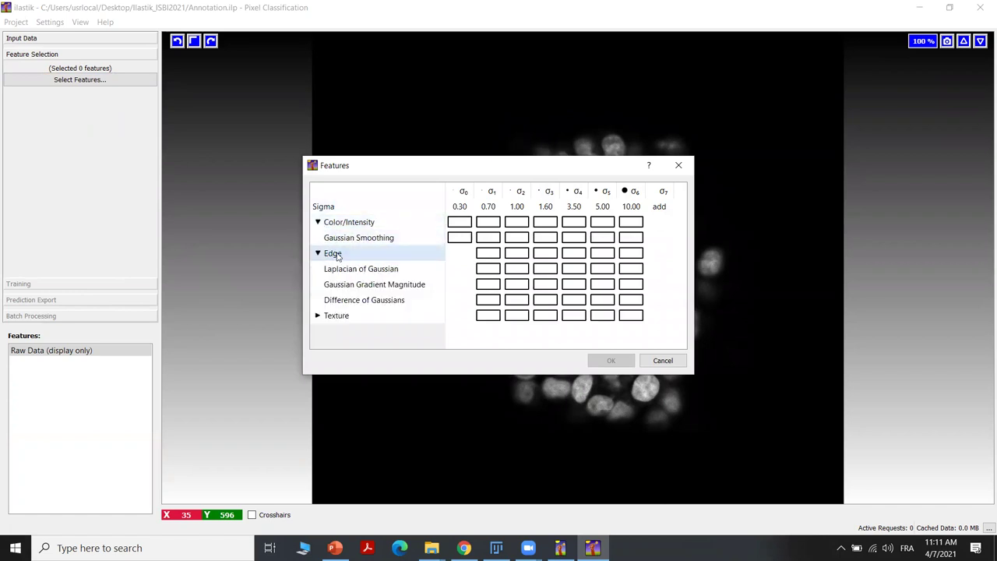
pyautogui.click(317, 315)
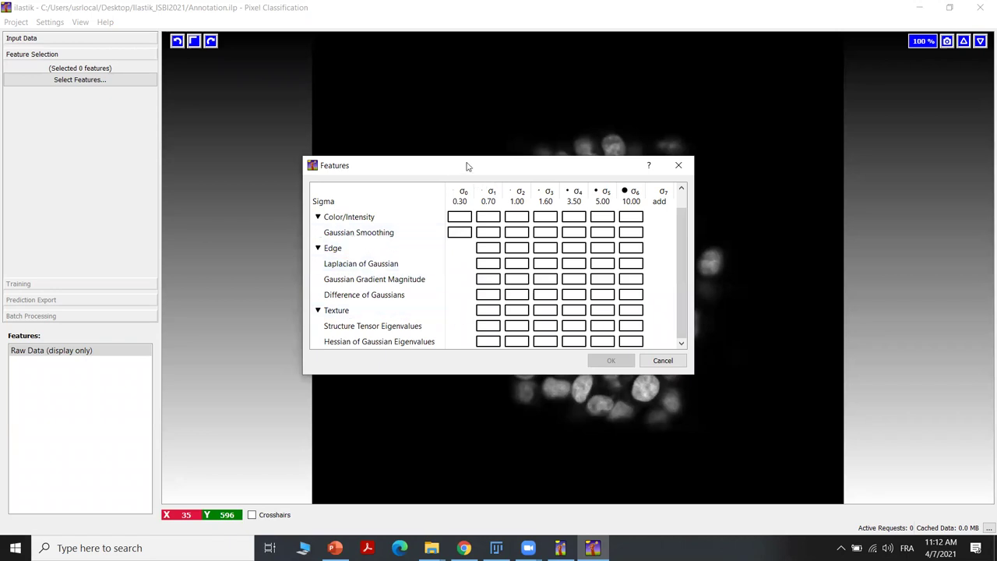
pyautogui.moveTo(466, 166); pyautogui.dragTo(346, 137)
pyautogui.click(197, 193)
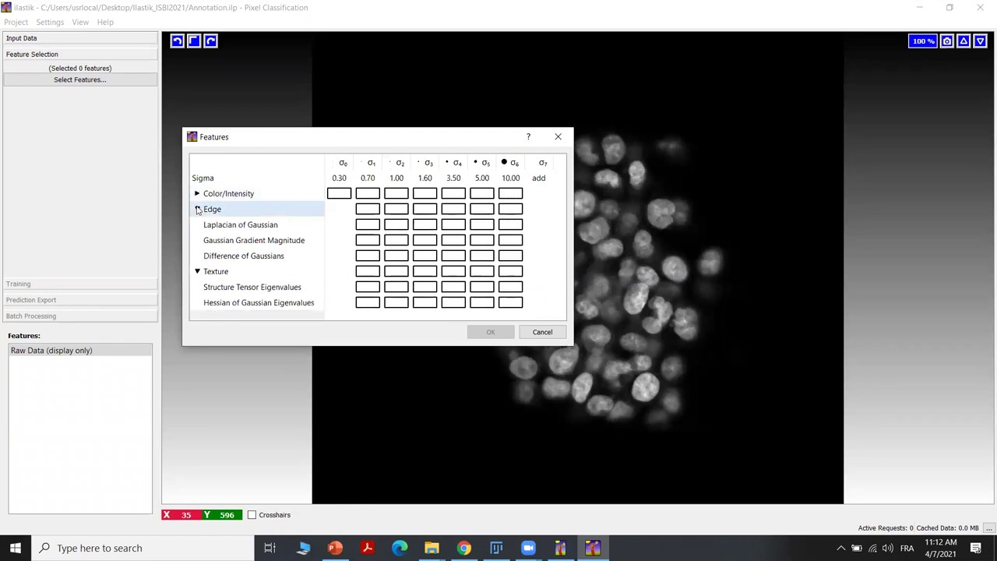
pyautogui.click(197, 209)
pyautogui.click(197, 224)
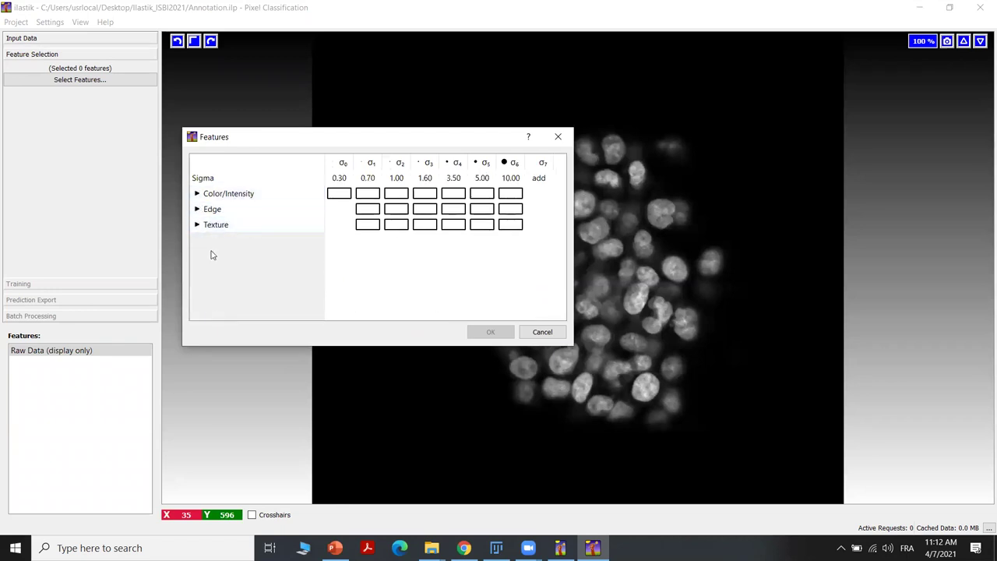
# - Add a further filter scale with a sigma of 15.00 to the feature table
pyautogui.click(538, 177)
pyautogui.write('15')
pyautogui.press('Return')
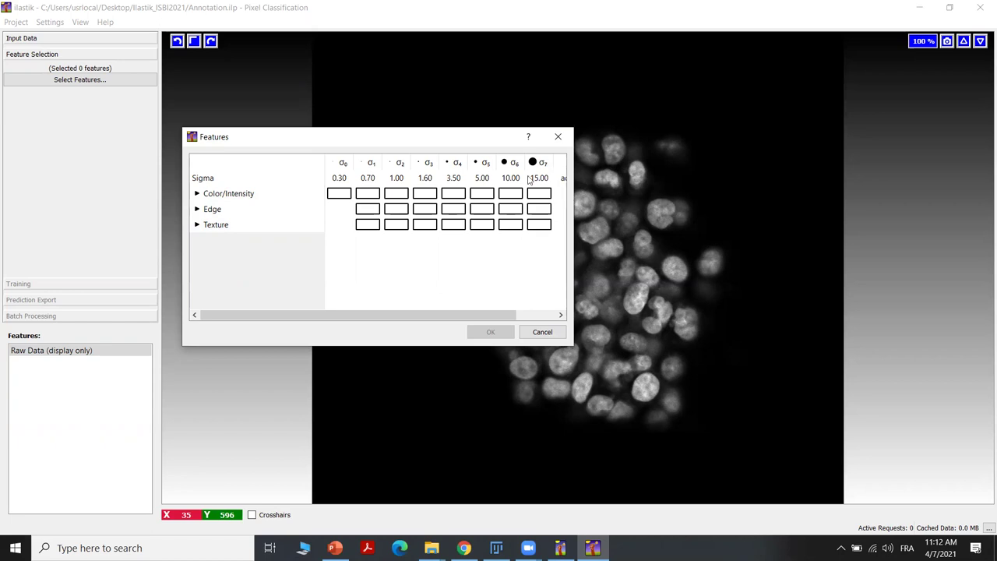
# - Select the Color/Intensity, Edge and Texture features at sigma 1.60, 3.50, 10.00 and 15.00 and apply the selection
pyautogui.click(420, 195)
pyautogui.click(425, 209)
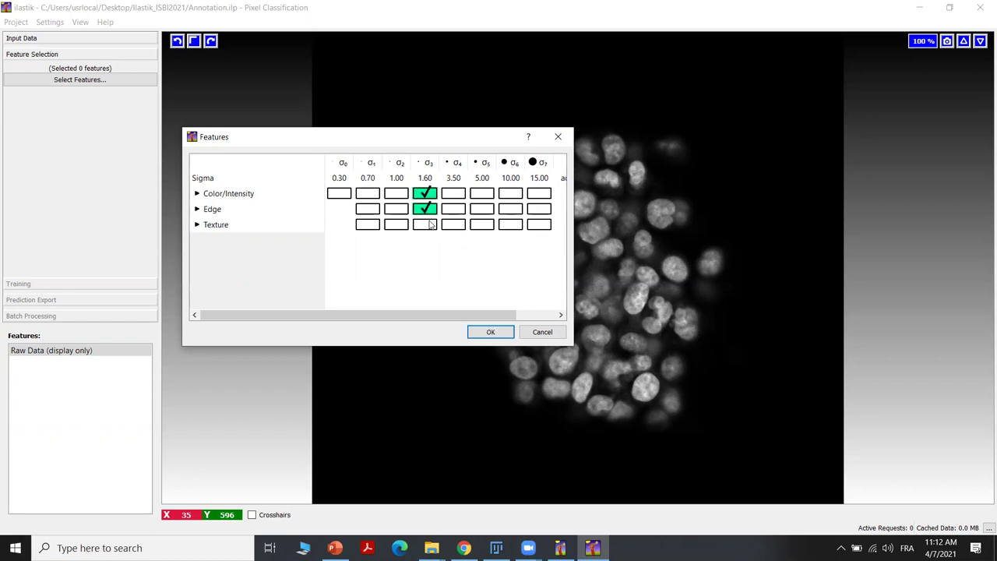
pyautogui.moveTo(429, 224); pyautogui.dragTo(460, 231)
pyautogui.moveTo(502, 196)
pyautogui.mouseDown()
pyautogui.moveTo(529, 201)
pyautogui.moveTo(541, 218)
pyautogui.moveTo(508, 232)
pyautogui.mouseUp()
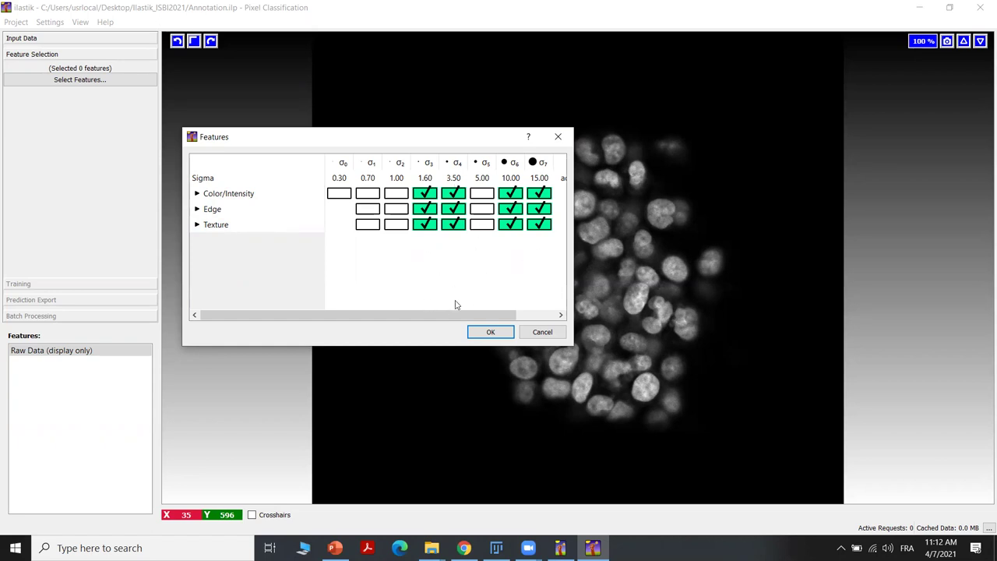
pyautogui.click(491, 333)
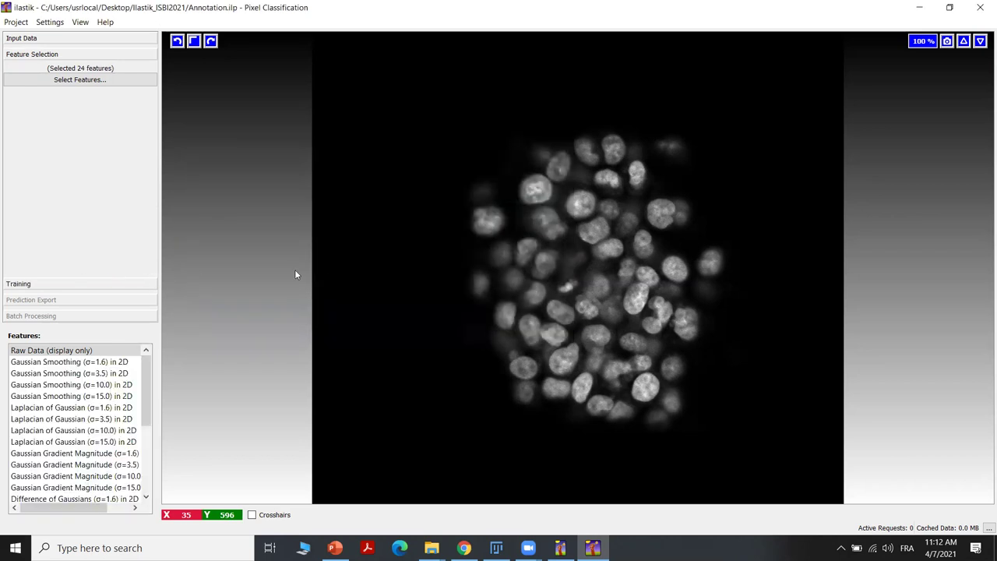
# - Preview the selected features on the image, from Gaussian Smoothing (σ=1.6) through to Structure Tensor Eigenvalues (σ=10.0)
pyautogui.click(62, 362)
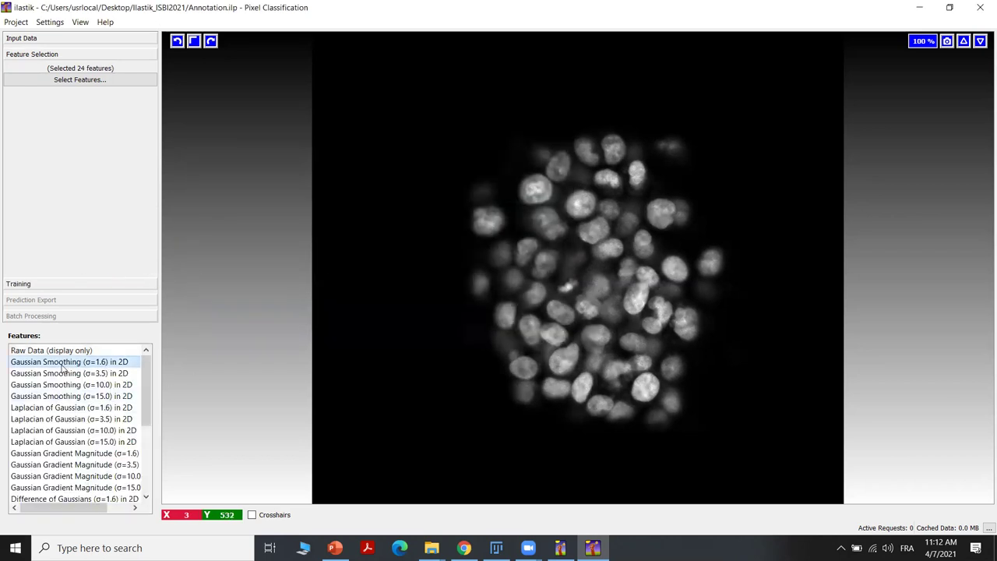
pyautogui.click(71, 374)
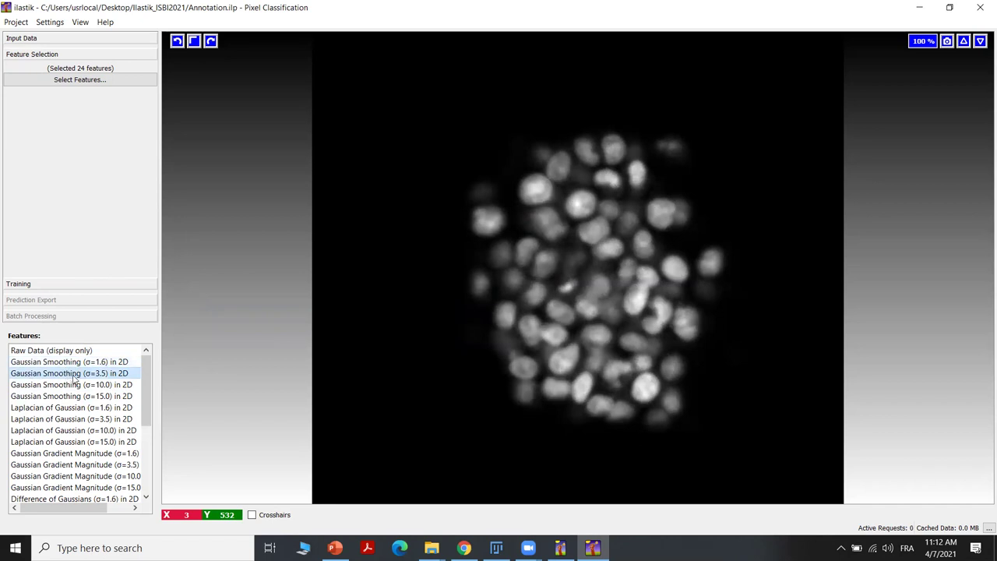
pyautogui.press('Down')
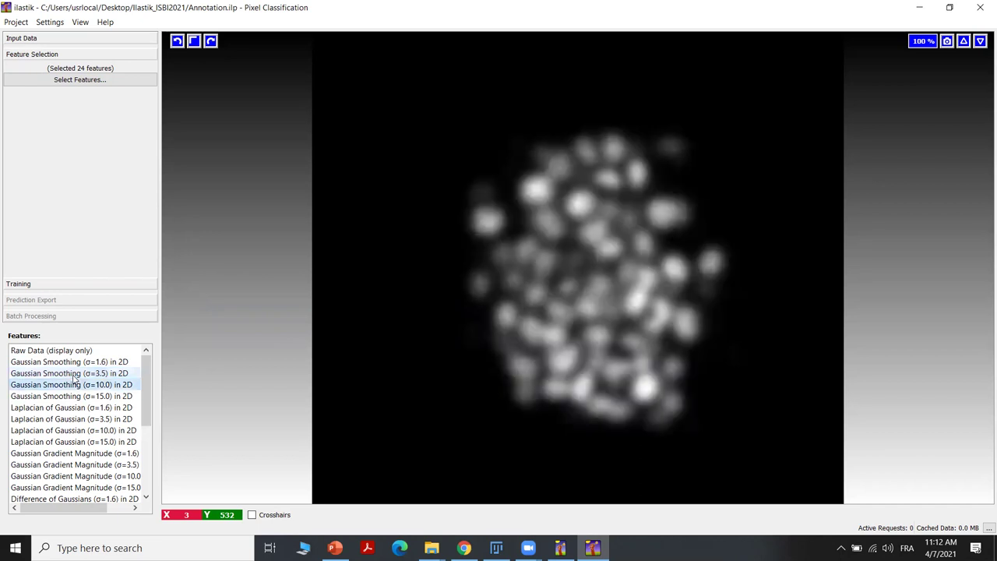
pyautogui.press('Up')
pyautogui.press('Down')
pyautogui.press('Down')
pyautogui.press('Down')
pyautogui.press('Down')
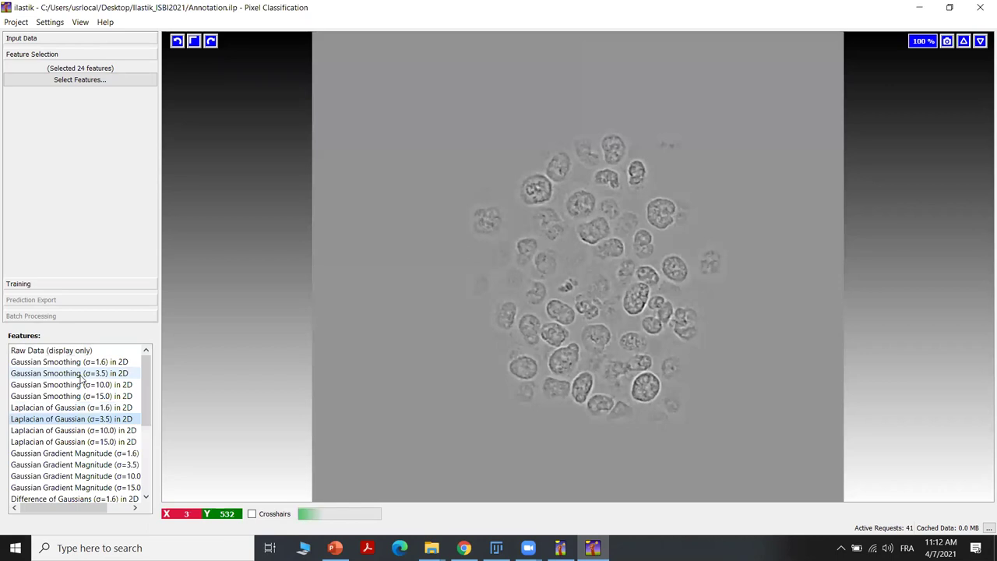
pyautogui.press('Down')
pyautogui.press('Down')
pyautogui.press('Down')
pyautogui.press('Down')
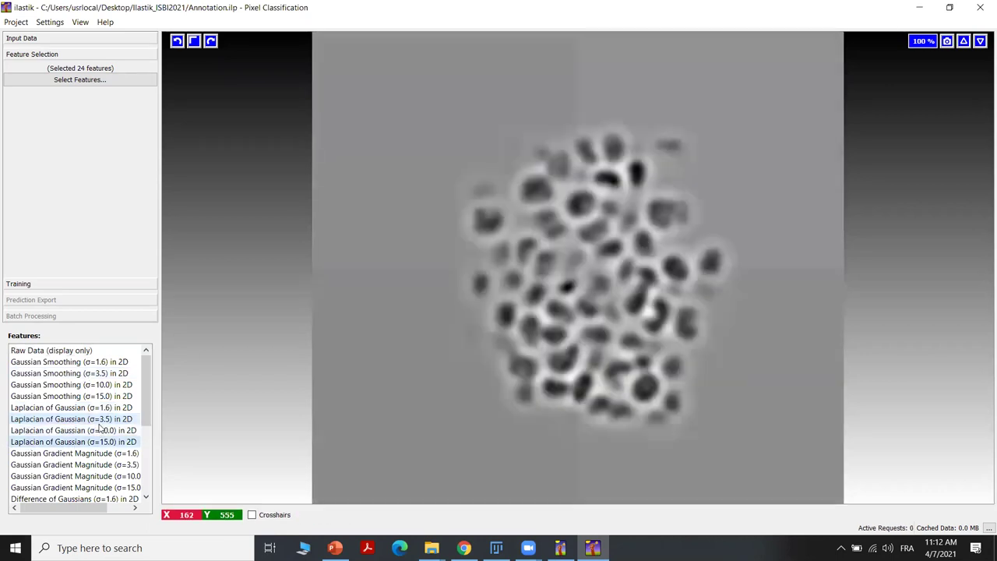
pyautogui.press('Down')
pyautogui.press('Down')
pyautogui.press('Down')
pyautogui.press('Down')
pyautogui.press('Down')
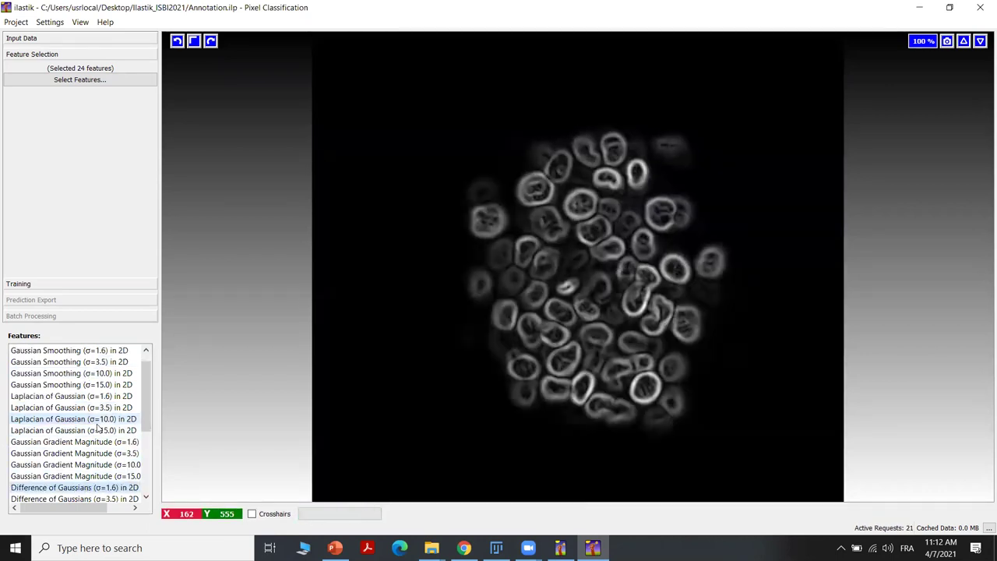
pyautogui.press('Down')
pyautogui.press('Down')
pyautogui.press('Down')
pyautogui.press('Down')
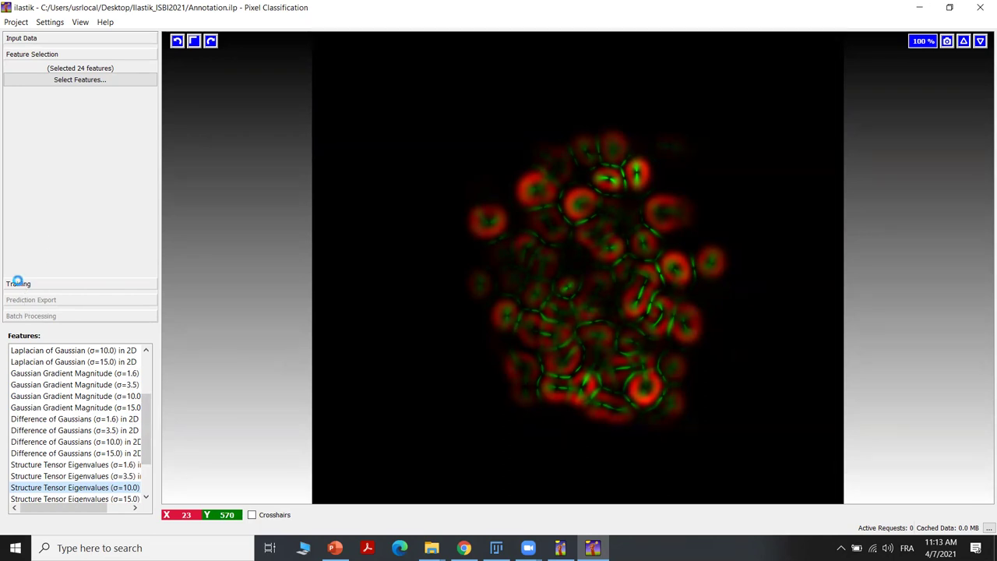
# - Go to the Training stage and rename Label 1 as "backgraound"
pyautogui.click(21, 285)
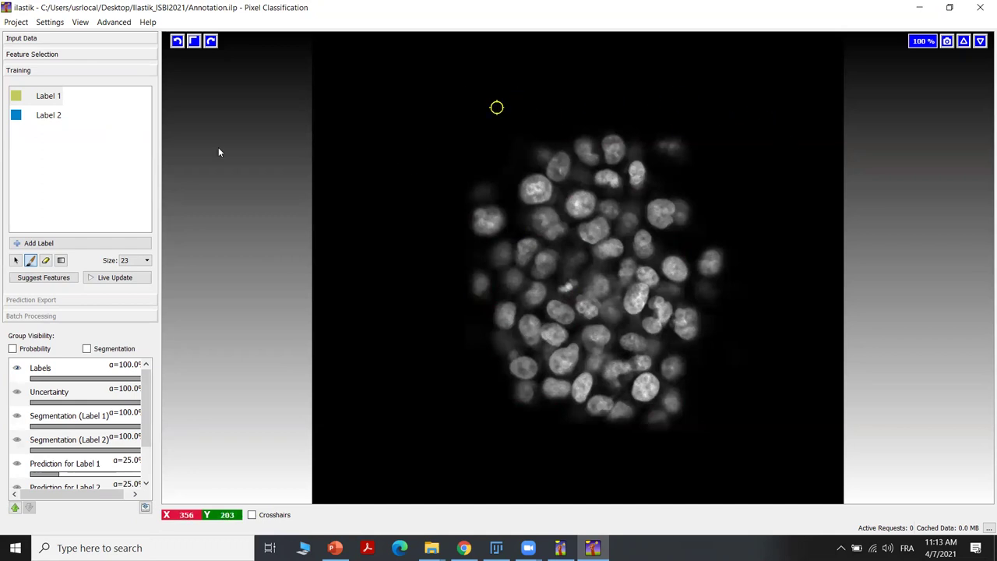
pyautogui.doubleClick(47, 99)
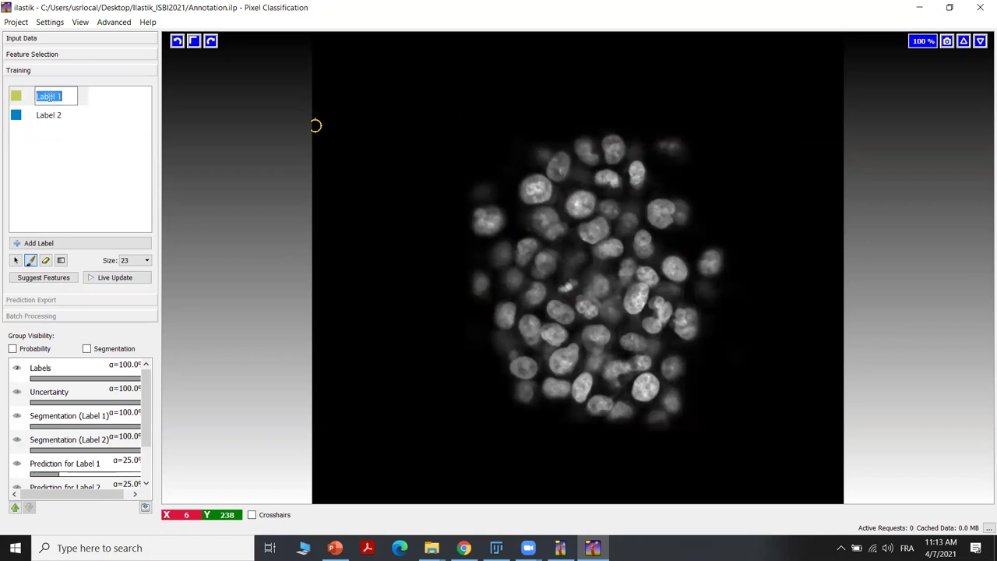
pyautogui.write('k')
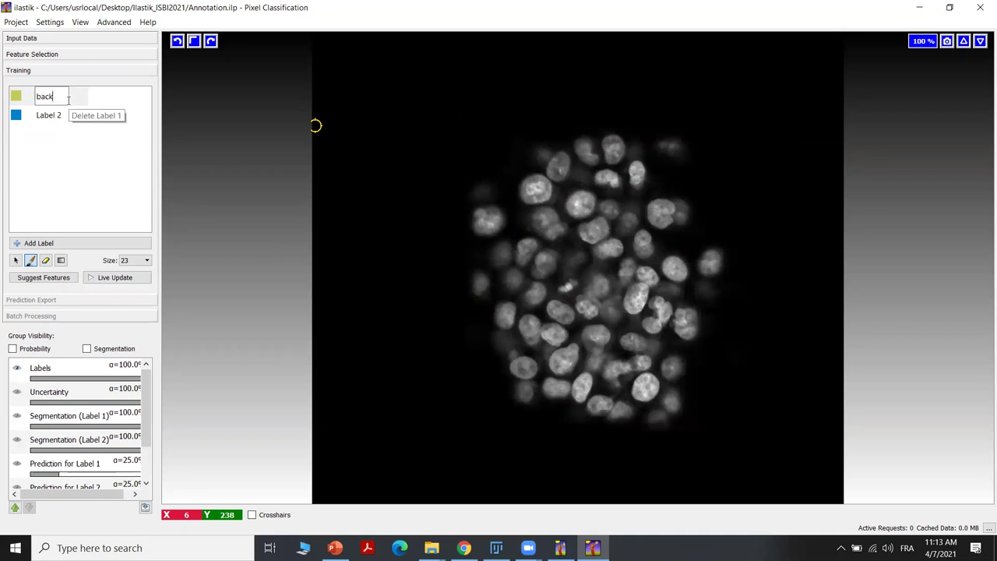
pyautogui.write('ground')
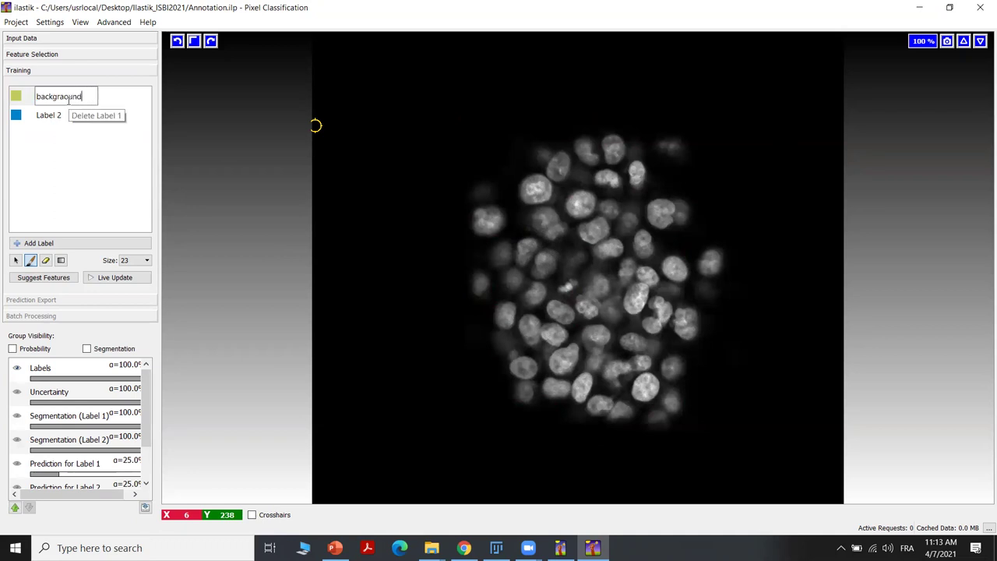
# - Rename Label 2 as "cells"
pyautogui.doubleClick(91, 121)
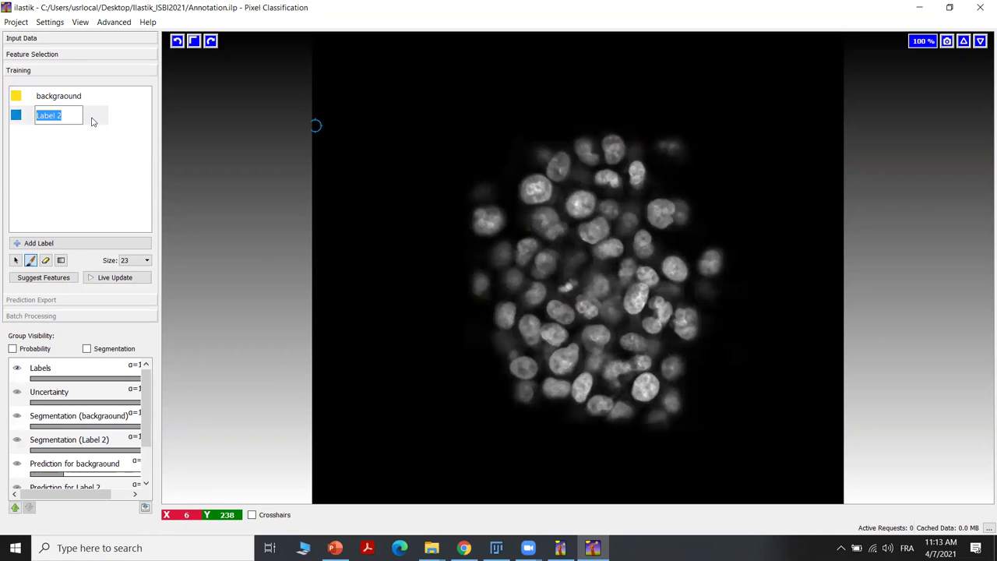
pyautogui.write('cells')
pyautogui.click(110, 174)
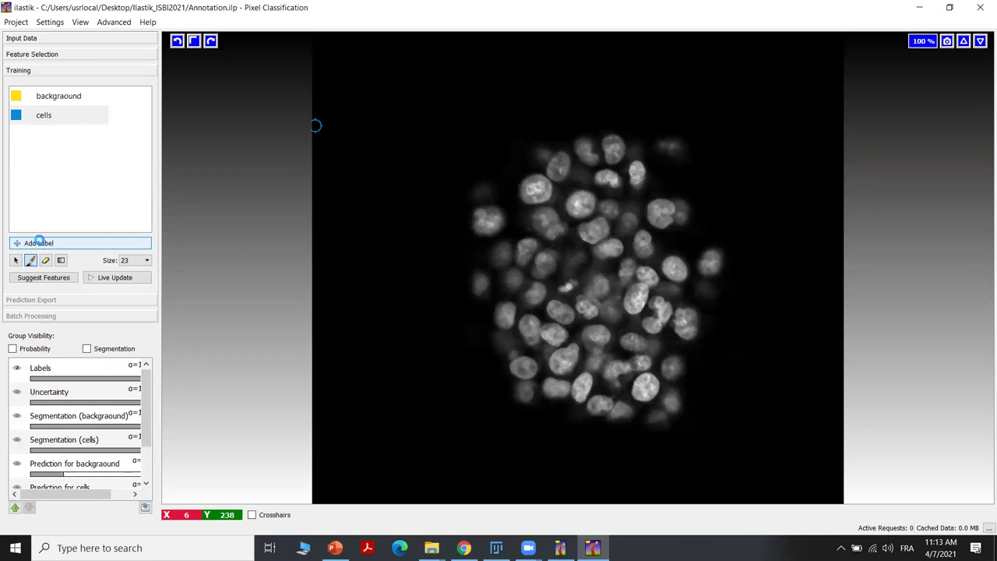
# - Add a third label and delete it again
pyautogui.click(29, 246)
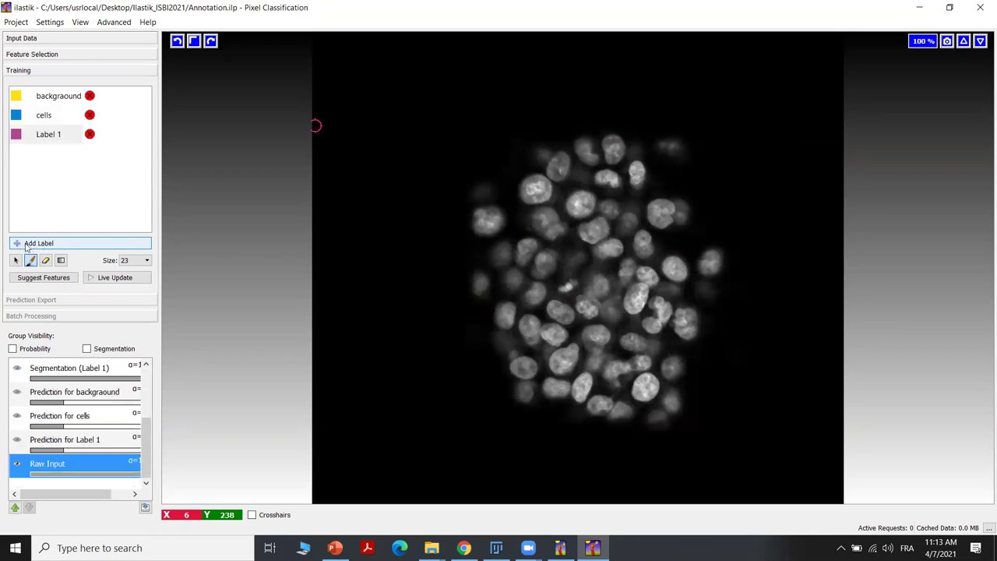
pyautogui.click(90, 135)
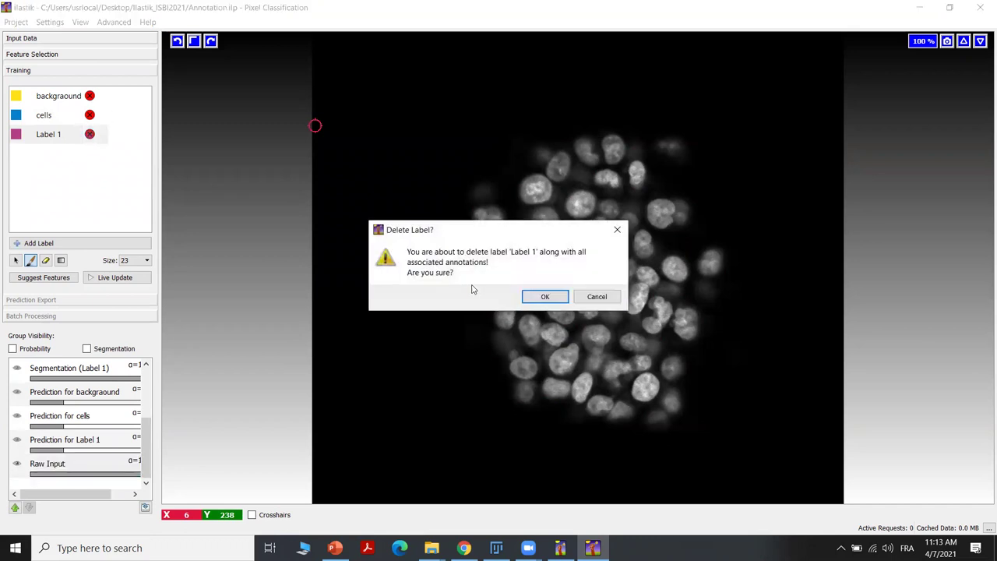
pyautogui.click(537, 297)
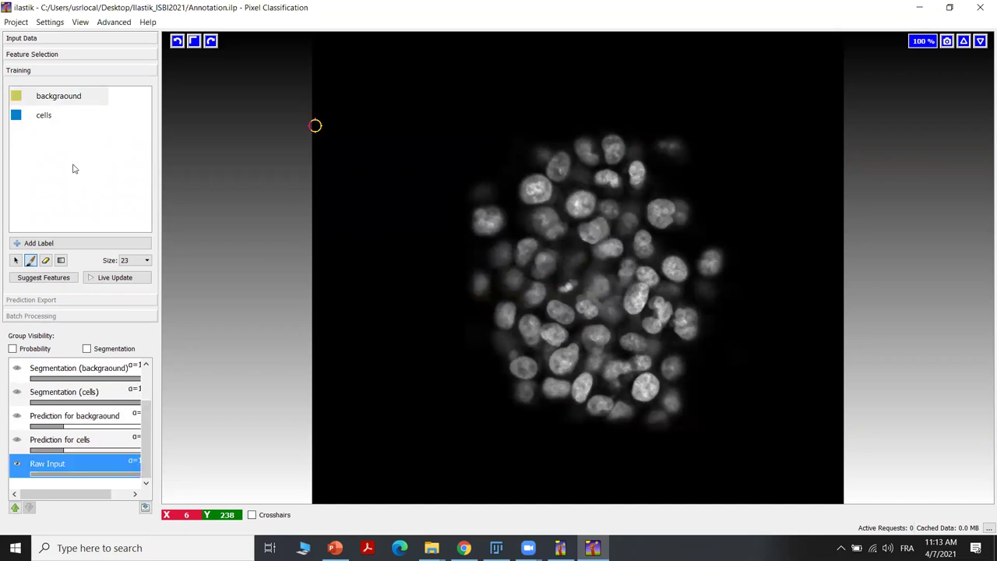
# - Paint a long background stroke with brush size 23 through the dark area around the cell cluster
pyautogui.click(148, 262)
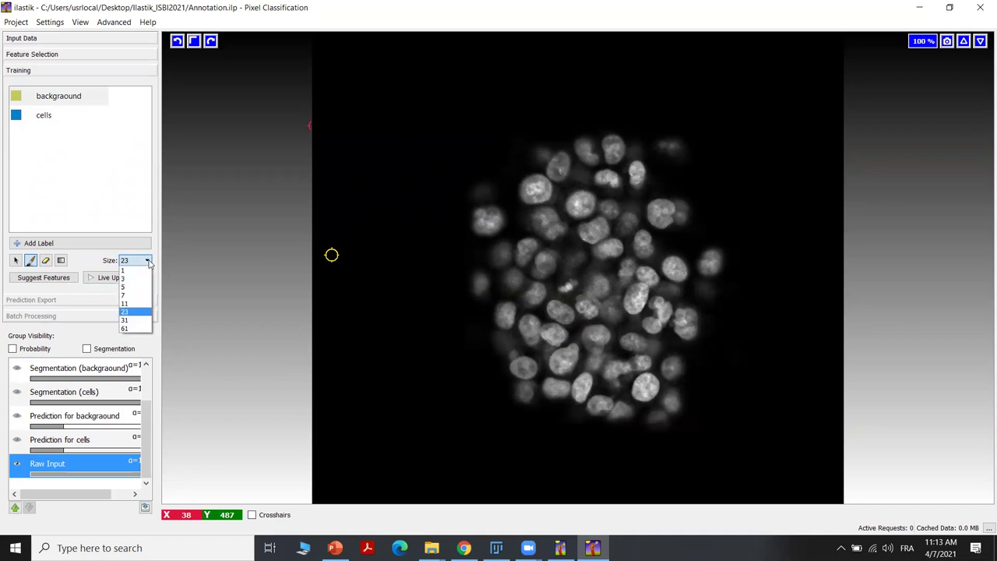
pyautogui.click(129, 313)
pyautogui.moveTo(487, 103)
pyautogui.mouseDown()
pyautogui.moveTo(415, 185)
pyautogui.moveTo(420, 380)
pyautogui.mouseUp()
pyautogui.moveTo(454, 427)
pyautogui.mouseDown()
pyautogui.moveTo(568, 479)
pyautogui.moveTo(780, 445)
pyautogui.moveTo(781, 263)
pyautogui.mouseUp()
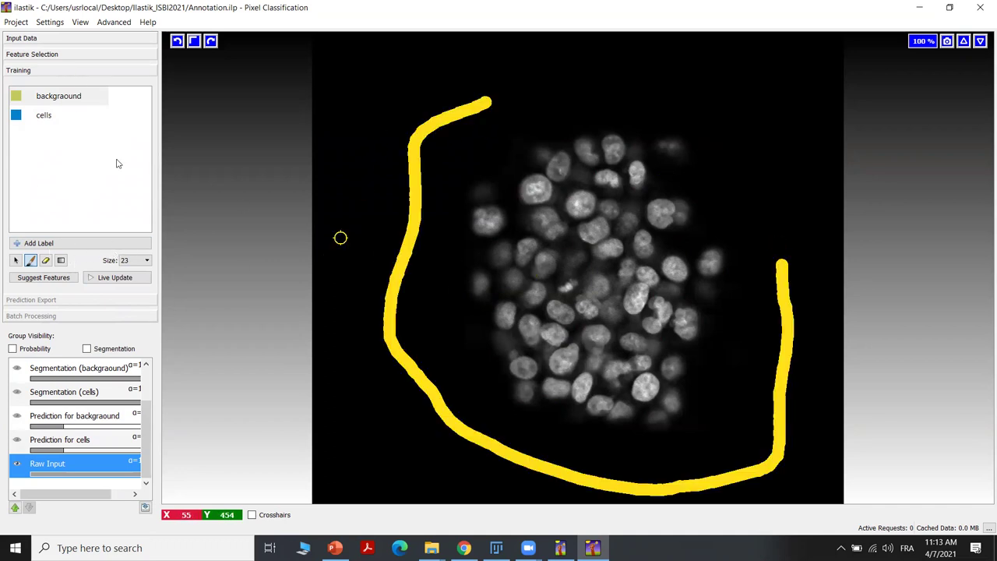
# - Set the brush size to 3 and trace thin background strokes along the gaps between nuclei inside the cluster
pyautogui.click(135, 260)
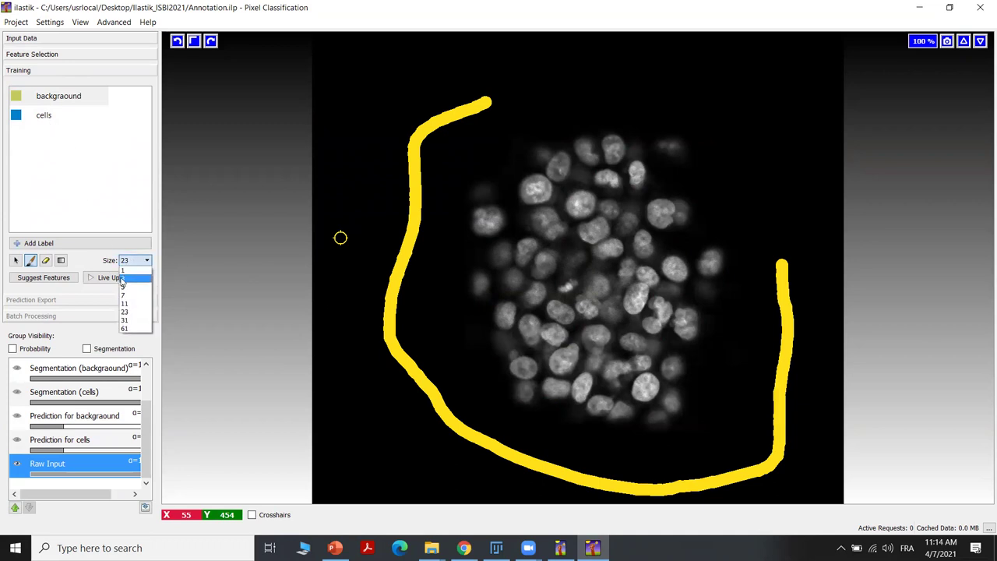
pyautogui.click(122, 279)
pyautogui.scroll(2, 637, 314)
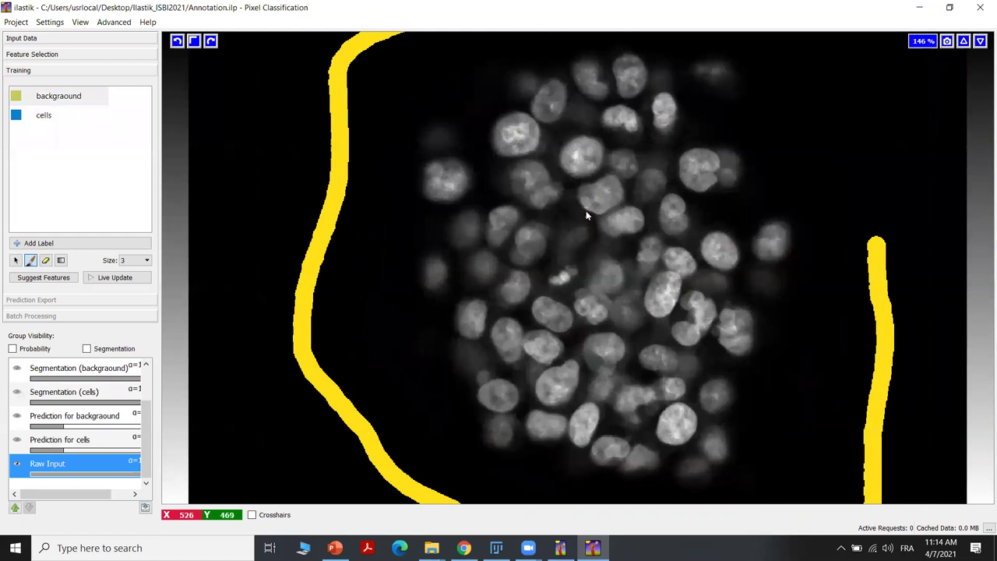
pyautogui.moveTo(608, 154); pyautogui.dragTo(623, 144)
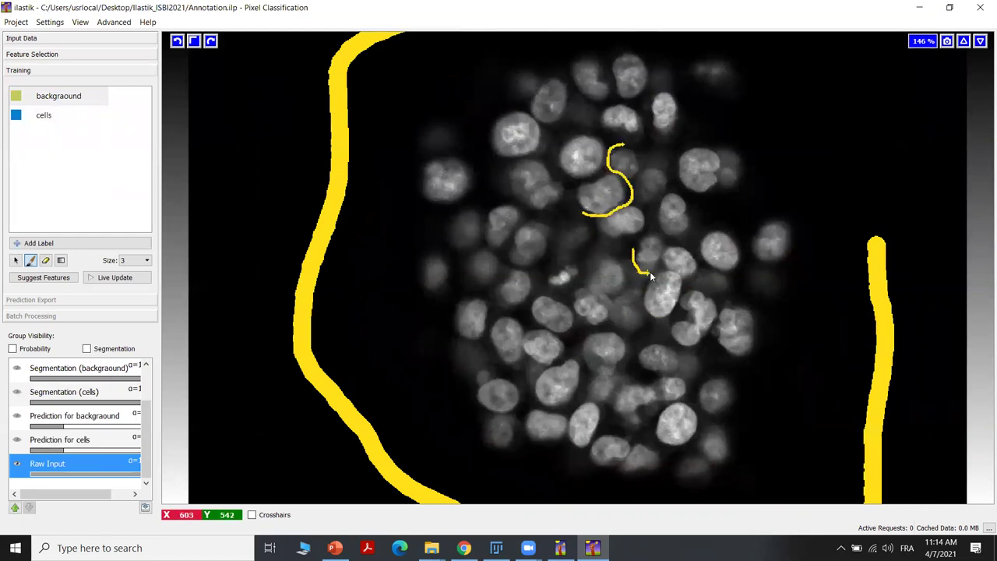
# - Paint four nuclei in the upper-left part of the cluster with the cells label at brush size 23
pyautogui.click(49, 116)
pyautogui.click(134, 265)
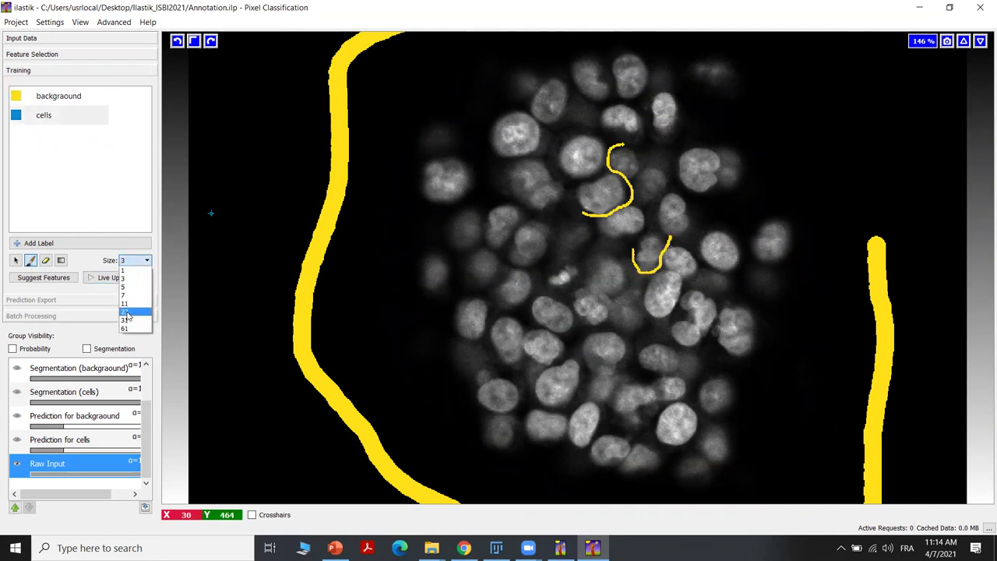
pyautogui.click(132, 318)
pyautogui.scroll(1, 501, 112)
pyautogui.moveTo(524, 121); pyautogui.dragTo(507, 148)
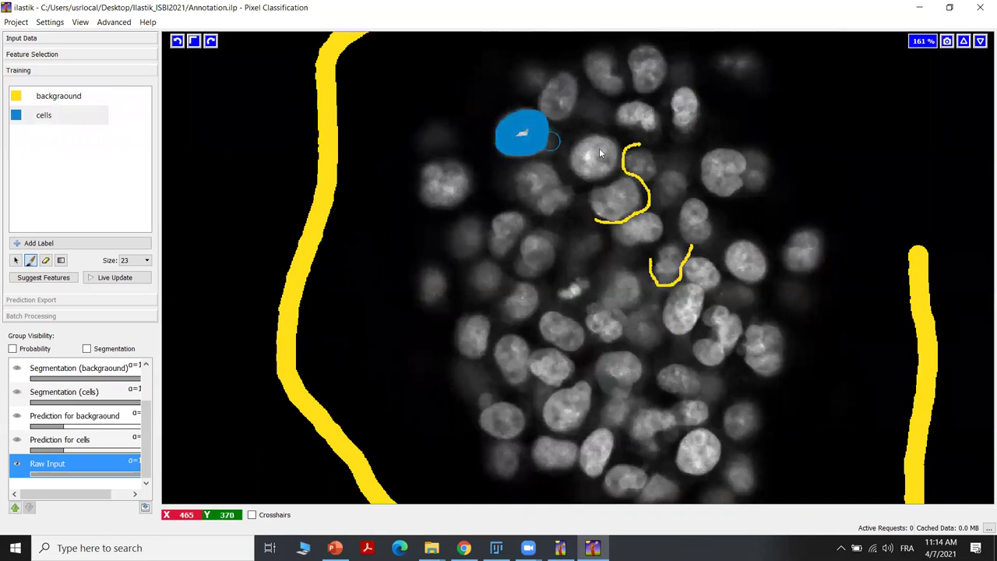
pyautogui.moveTo(589, 154)
pyautogui.mouseDown()
pyautogui.moveTo(590, 170)
pyautogui.moveTo(601, 156)
pyautogui.mouseUp()
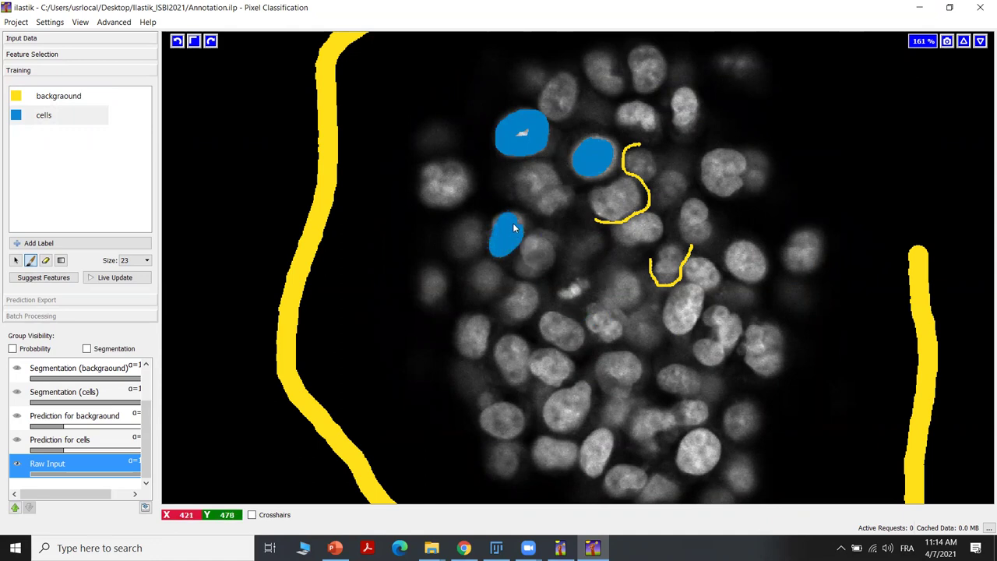
pyautogui.moveTo(463, 241); pyautogui.dragTo(465, 250)
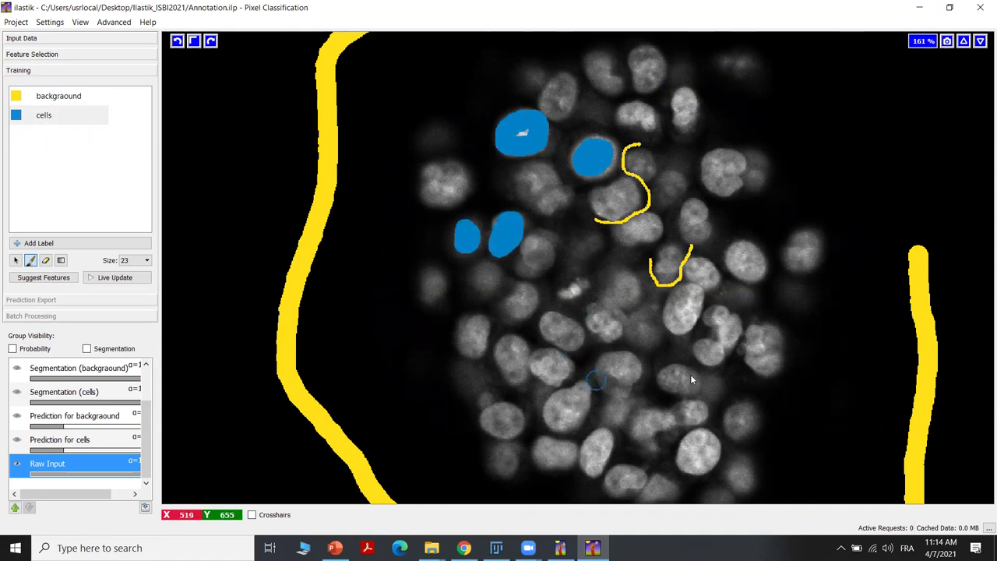
# - Paint three more nuclei with the cells label, at the cluster's right side, upper edge and left edge
pyautogui.scroll(1, 690, 374)
pyautogui.moveTo(731, 249); pyautogui.dragTo(742, 267)
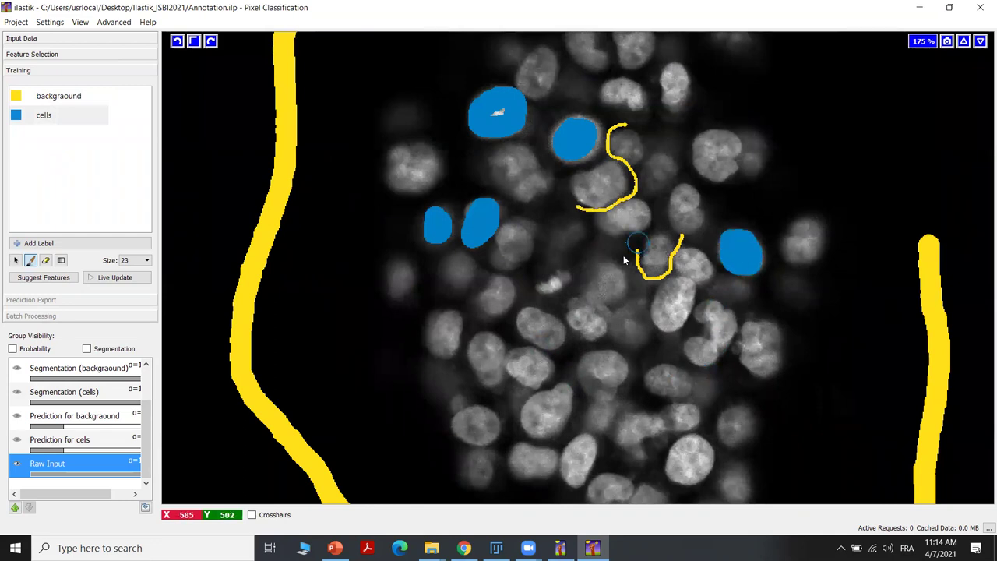
pyautogui.scroll(-1, 545, 200)
pyautogui.scroll(-1, 545, 201)
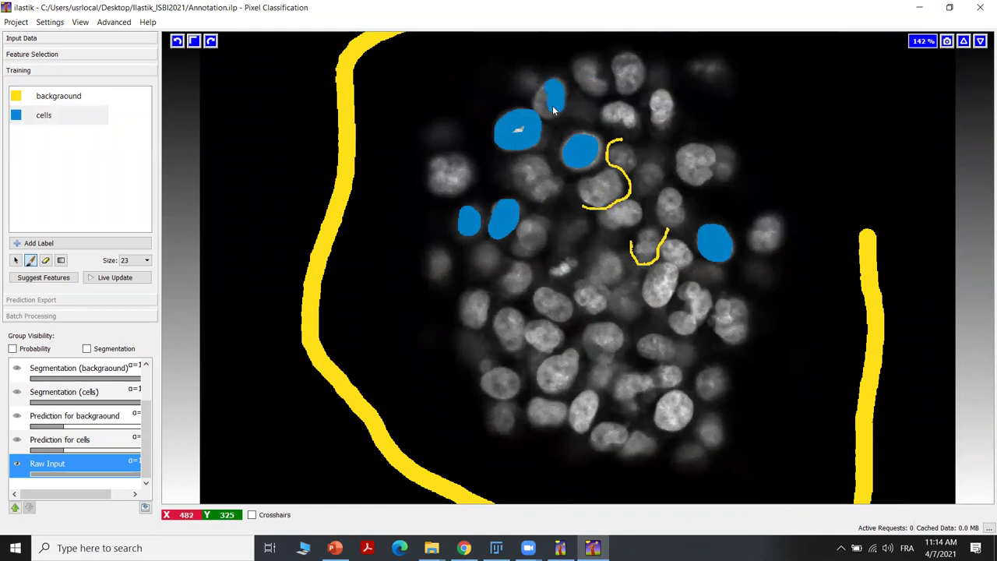
pyautogui.moveTo(556, 92); pyautogui.dragTo(550, 104)
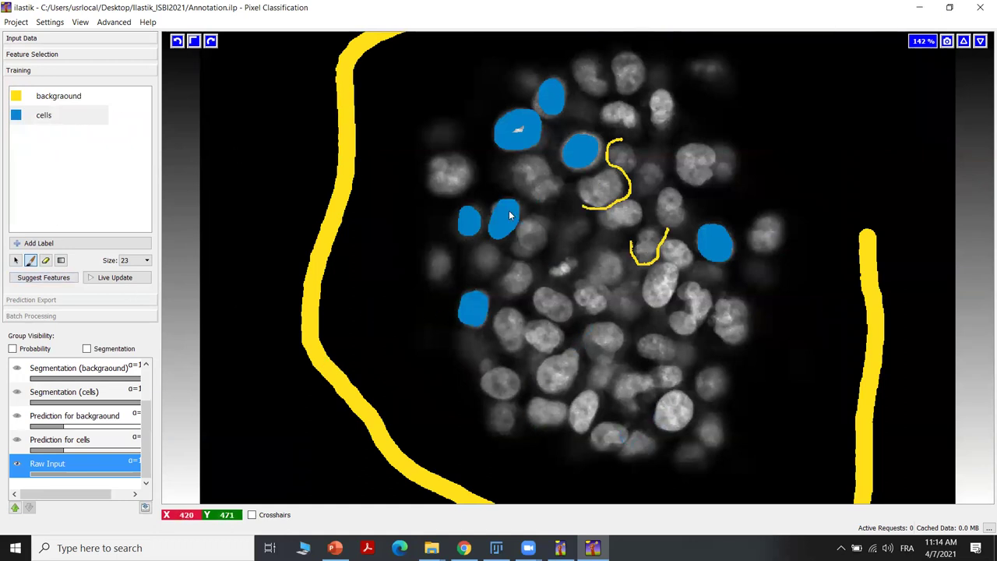
# - Paint a wrong cells stroke across the dark gap at the cluster's upper left and erase it
pyautogui.moveTo(475, 153); pyautogui.dragTo(494, 183)
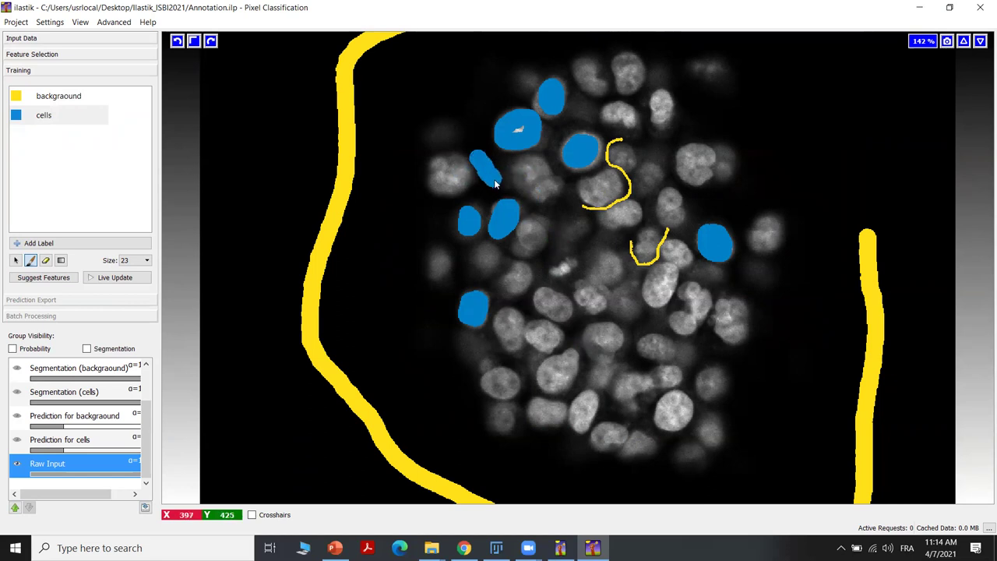
pyautogui.moveTo(472, 150); pyautogui.dragTo(446, 126)
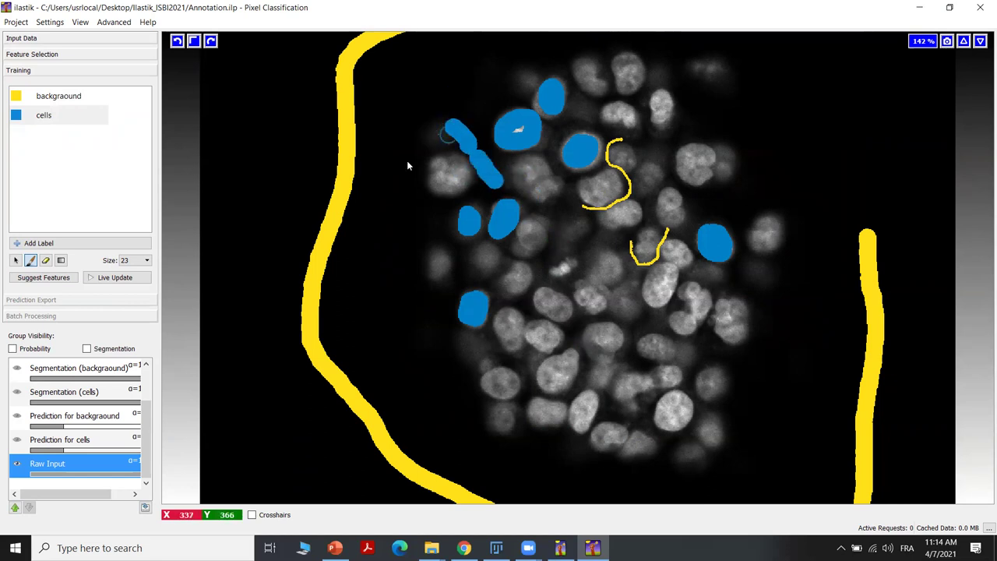
pyautogui.click(45, 260)
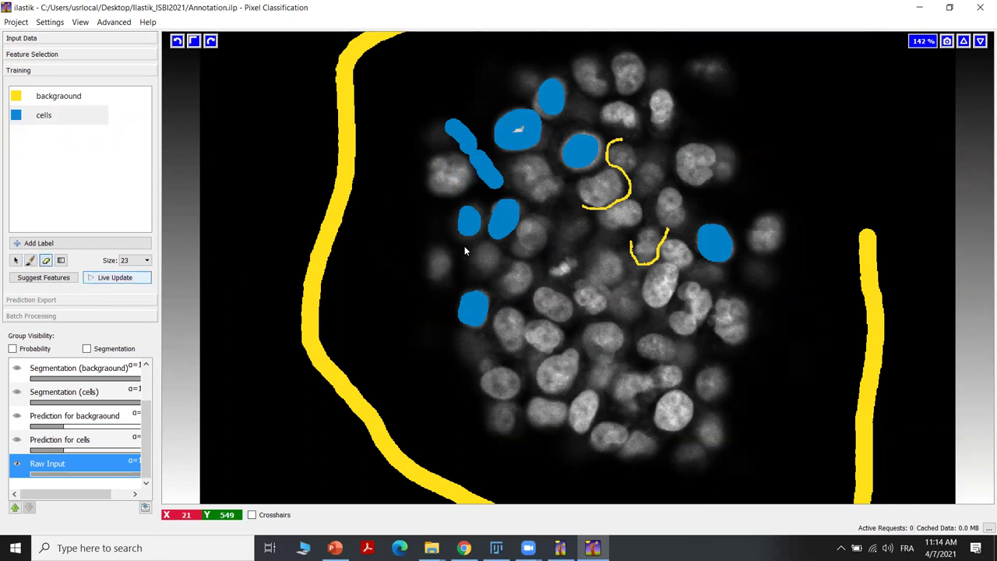
pyautogui.moveTo(463, 144)
pyautogui.mouseDown()
pyautogui.moveTo(443, 130)
pyautogui.moveTo(471, 140)
pyautogui.moveTo(502, 184)
pyautogui.moveTo(452, 154)
pyautogui.mouseUp()
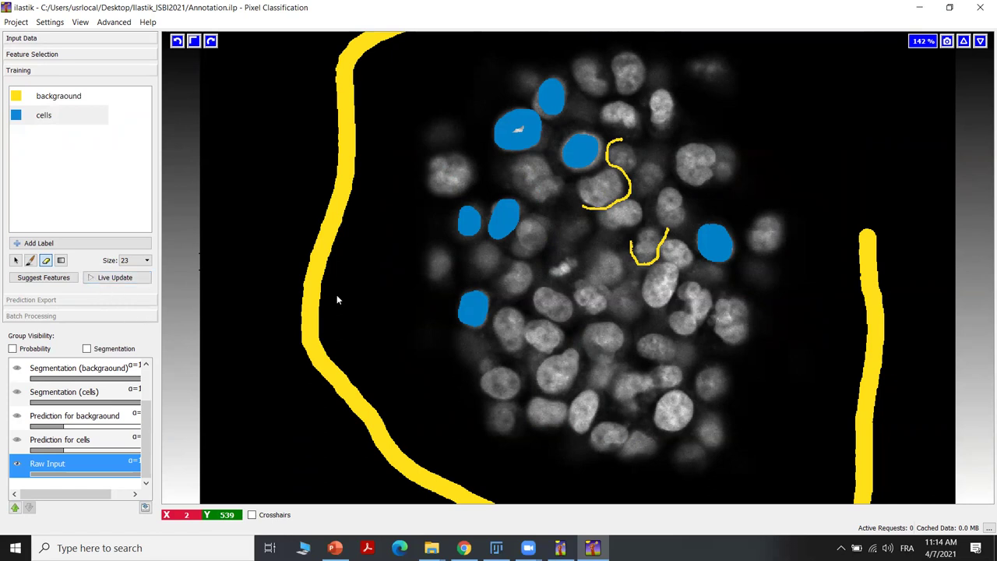
# - Turn on Live Update to train the classifier and display the class probabilities over the image
pyautogui.click(113, 277)
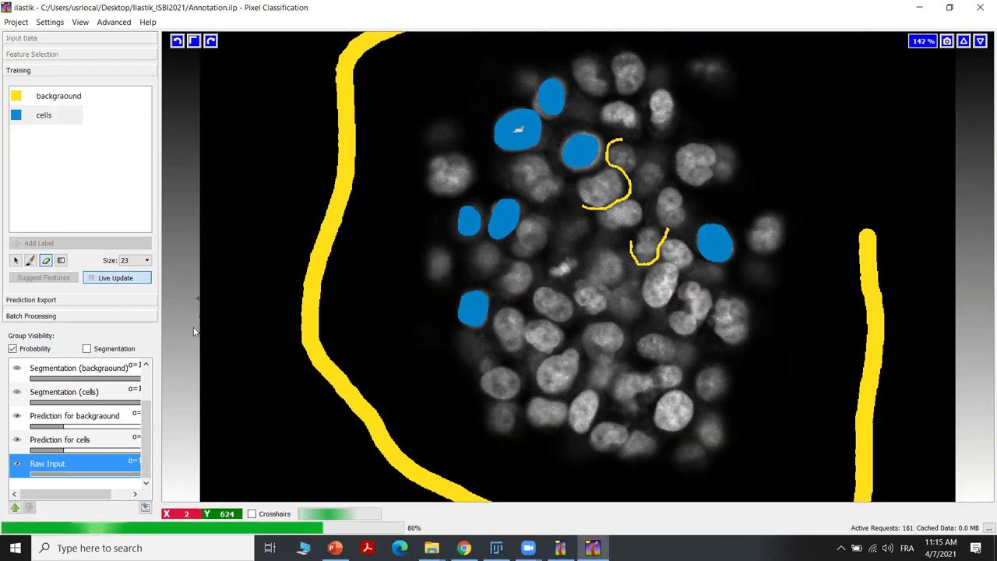
pyautogui.scroll(-1, 233, 322)
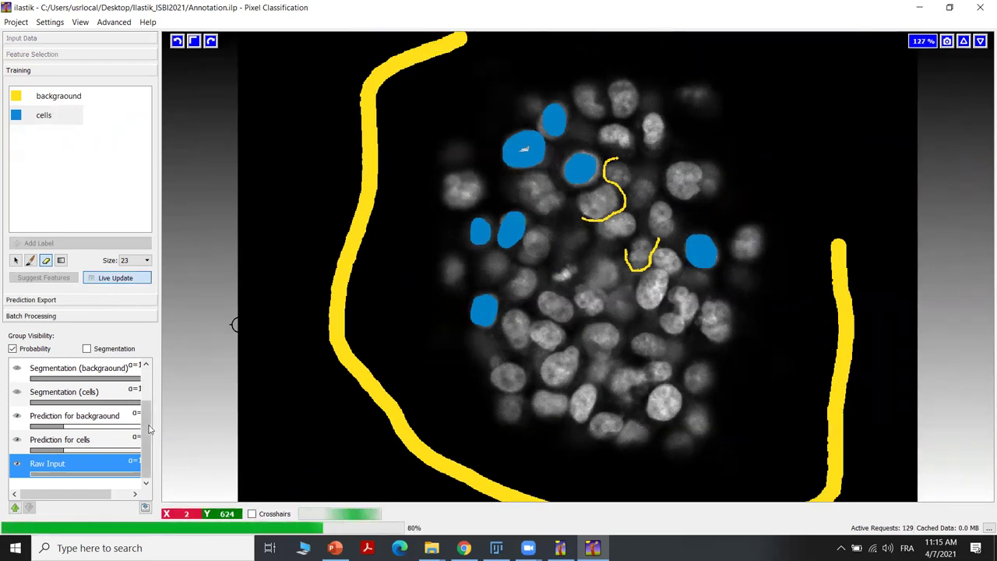
pyautogui.scroll(1, 59, 381)
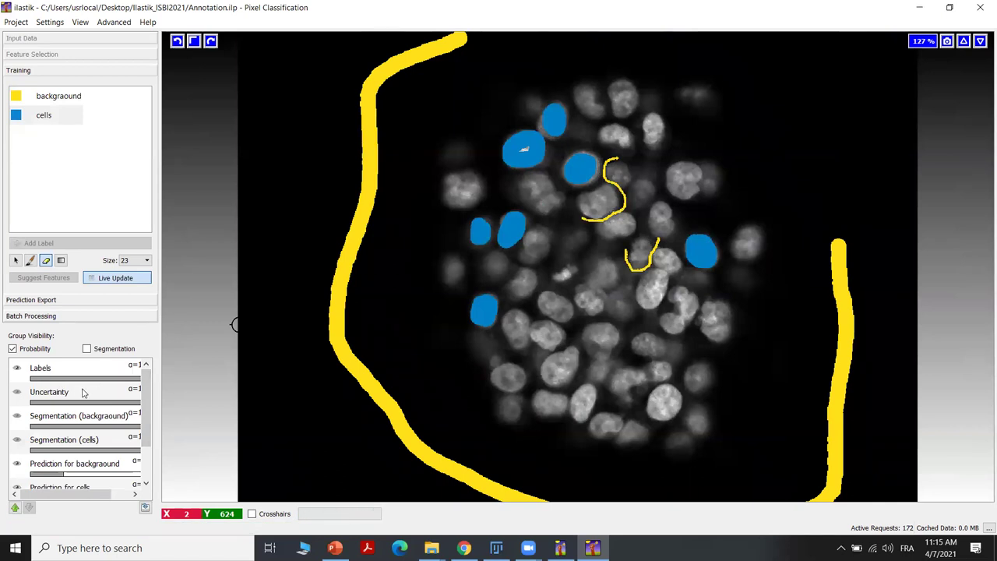
pyautogui.scroll(-2, 54, 405)
pyautogui.scroll(2, 51, 417)
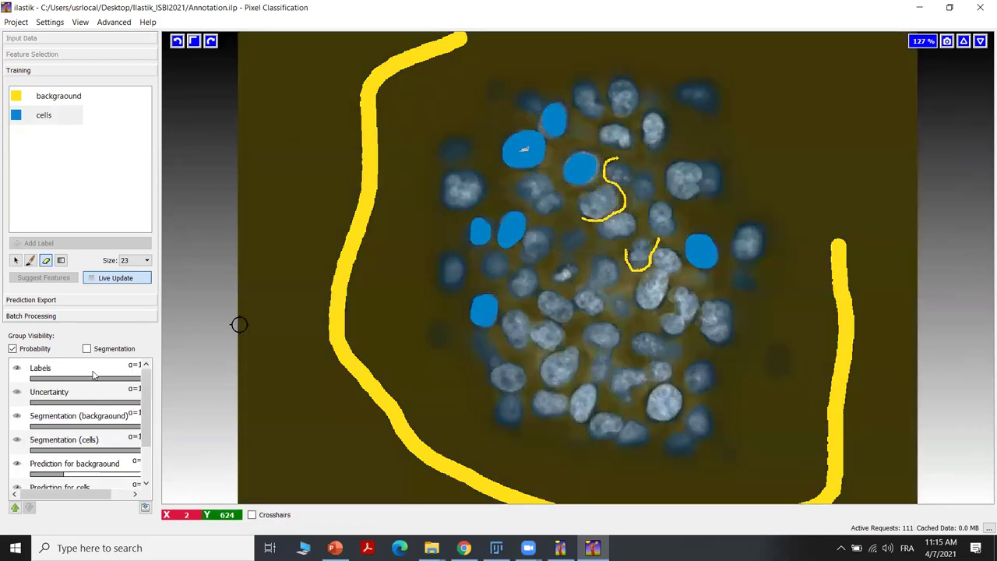
# - Inspect the Labels, Uncertainty and both class Segmentation layers by toggling their visibility one after another
pyautogui.click(17, 371)
pyautogui.click(17, 370)
pyautogui.click(18, 370)
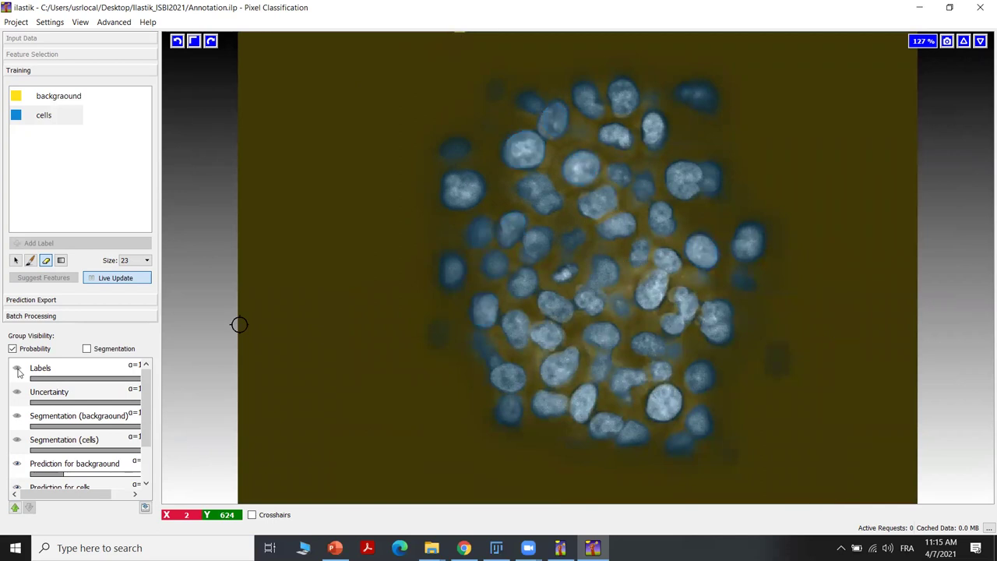
pyautogui.click(17, 370)
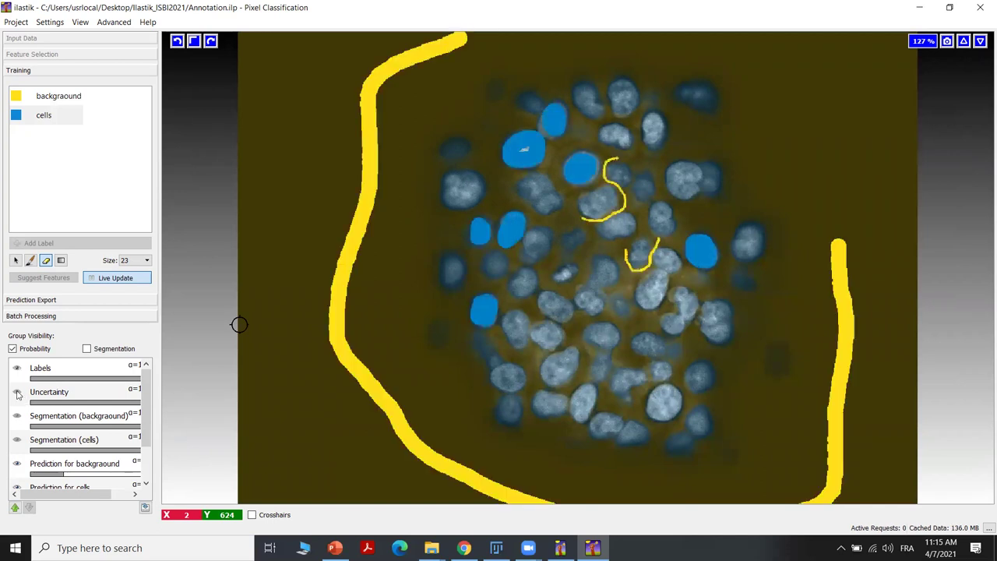
pyautogui.click(17, 394)
pyautogui.click(17, 394)
pyautogui.scroll(-1, 35, 411)
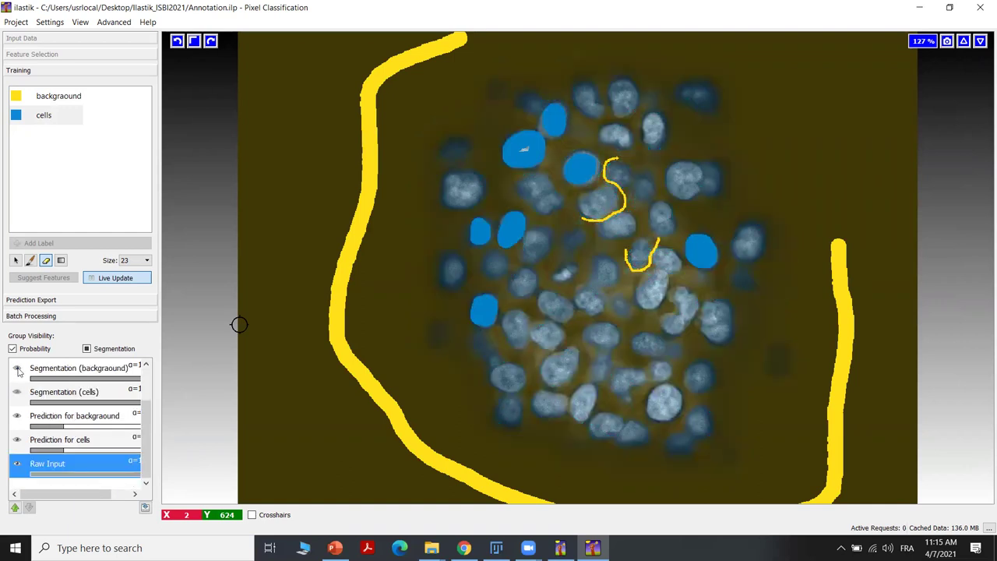
pyautogui.click(17, 369)
pyautogui.click(17, 369)
pyautogui.click(17, 392)
pyautogui.click(17, 392)
# - Stop Live Update and display the segmentation of both classes over the whole image
pyautogui.click(91, 279)
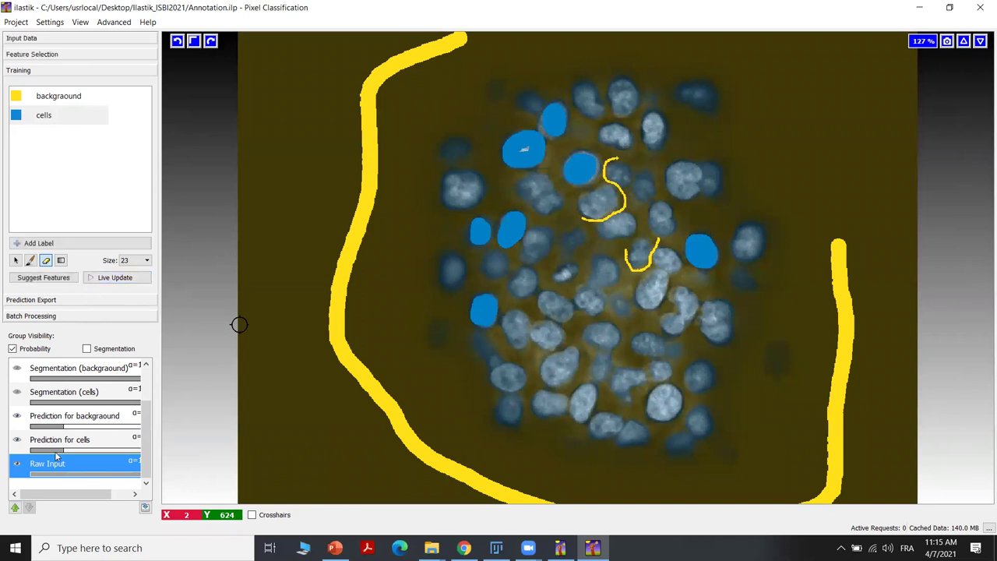
pyautogui.scroll(2, 54, 413)
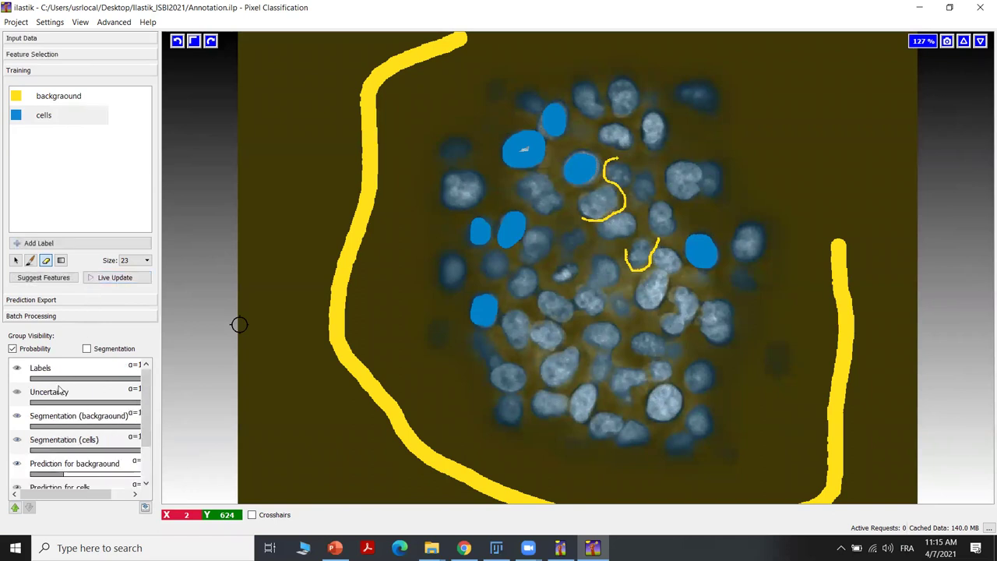
pyautogui.click(87, 349)
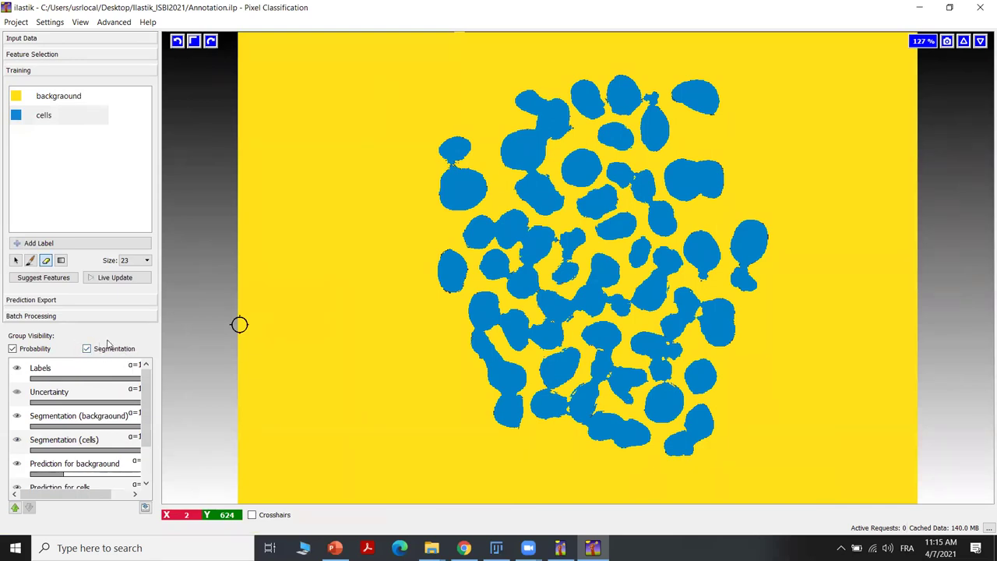
pyautogui.scroll(-2, 542, 334)
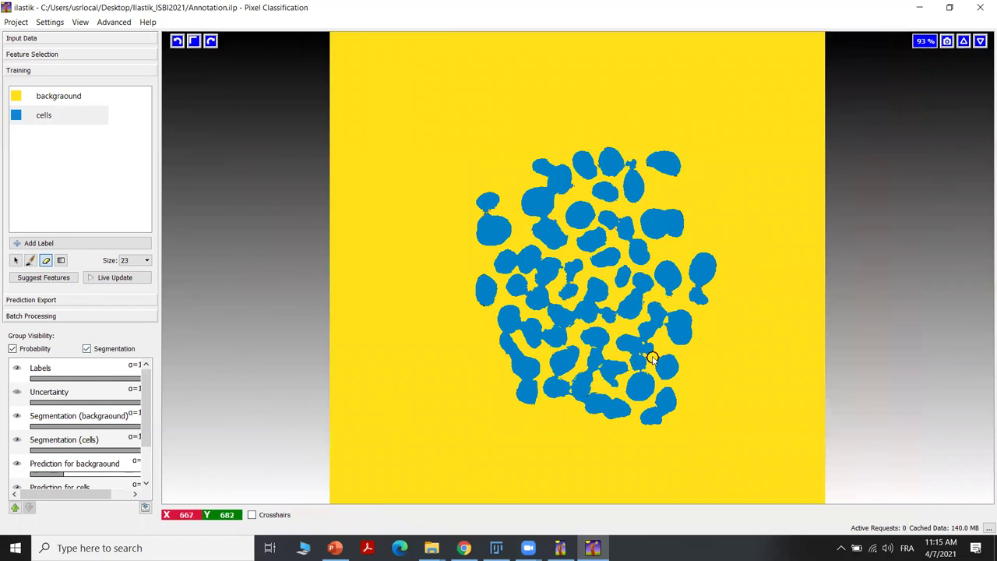
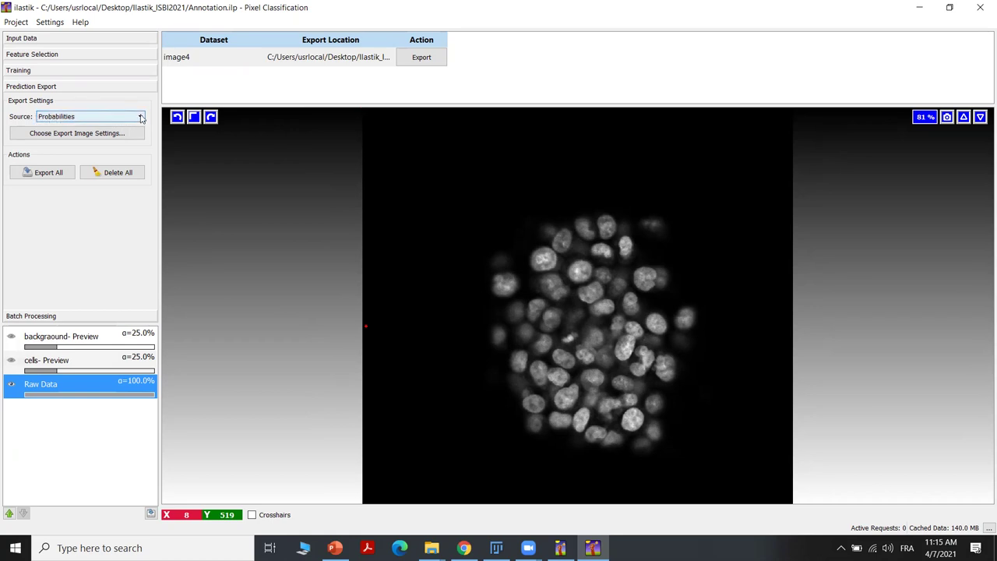
# - In the Prediction Export stage, set the export source to Simple Segmentation
pyautogui.click(141, 118)
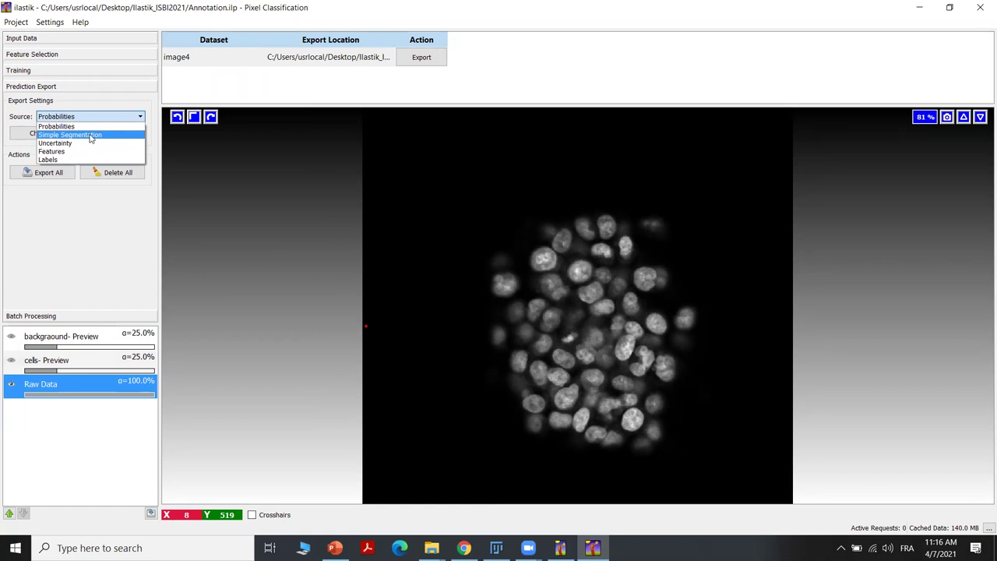
pyautogui.click(83, 138)
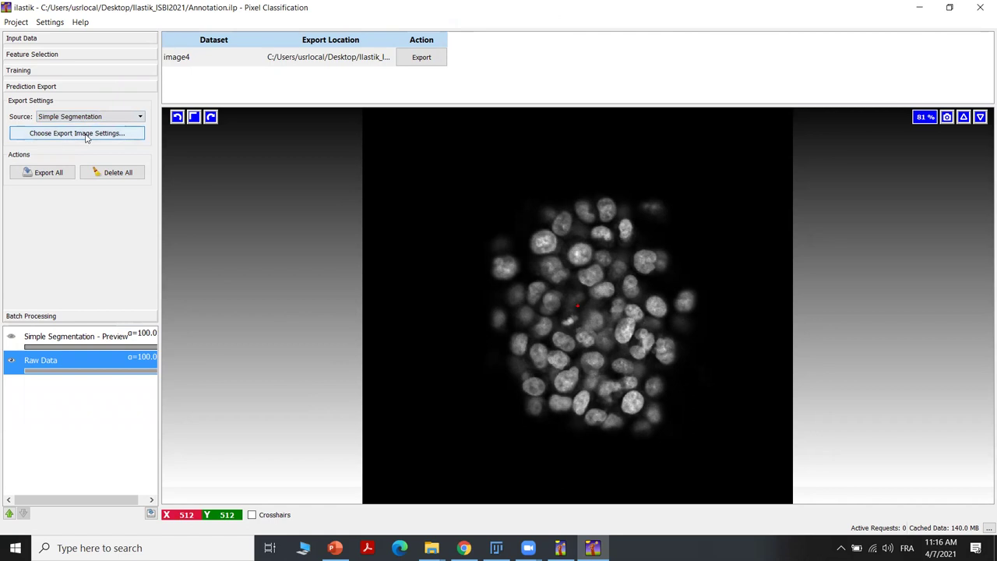
# - In the export image settings, renormalize the output values from the range 1–2 to 0–255
pyautogui.click(110, 137)
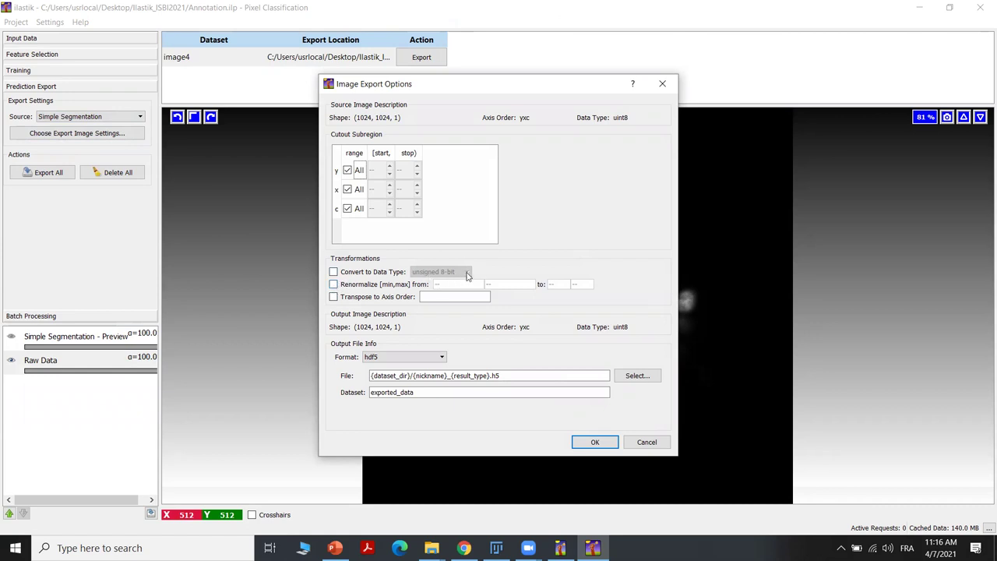
pyautogui.click(333, 285)
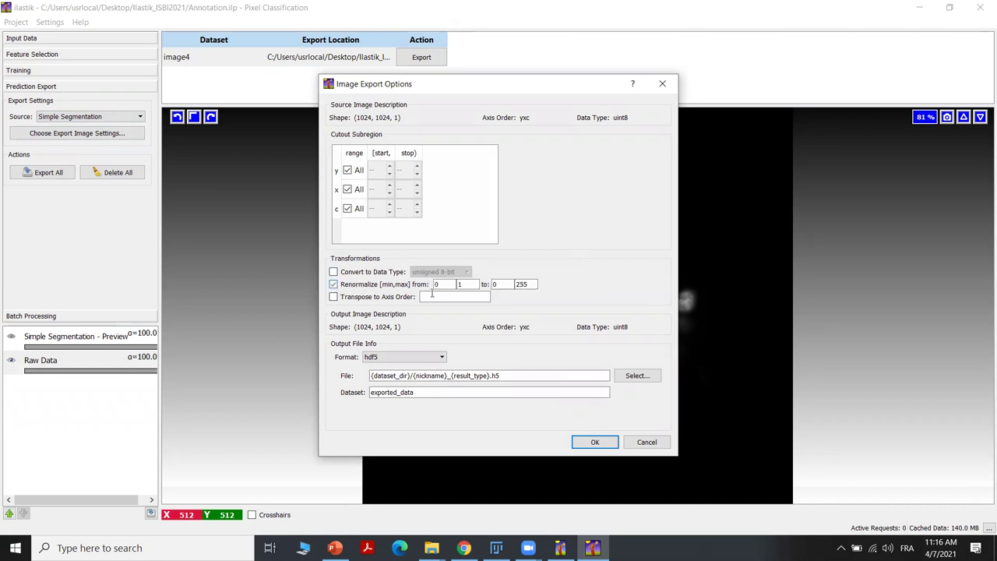
pyautogui.write('1')
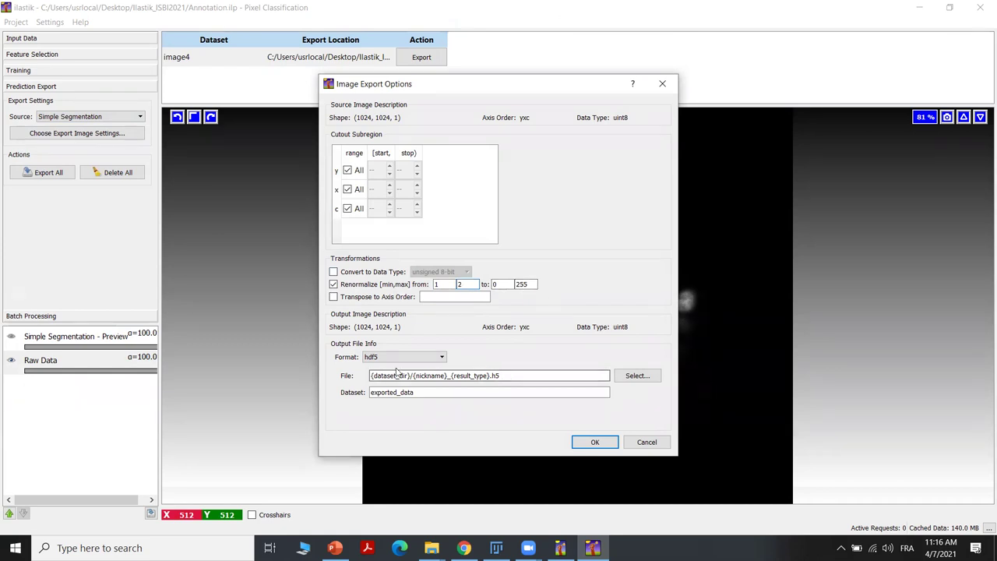
# - Set the export file format to png and accept the image export options
pyautogui.click(440, 357)
pyautogui.scroll(-7, 429, 396)
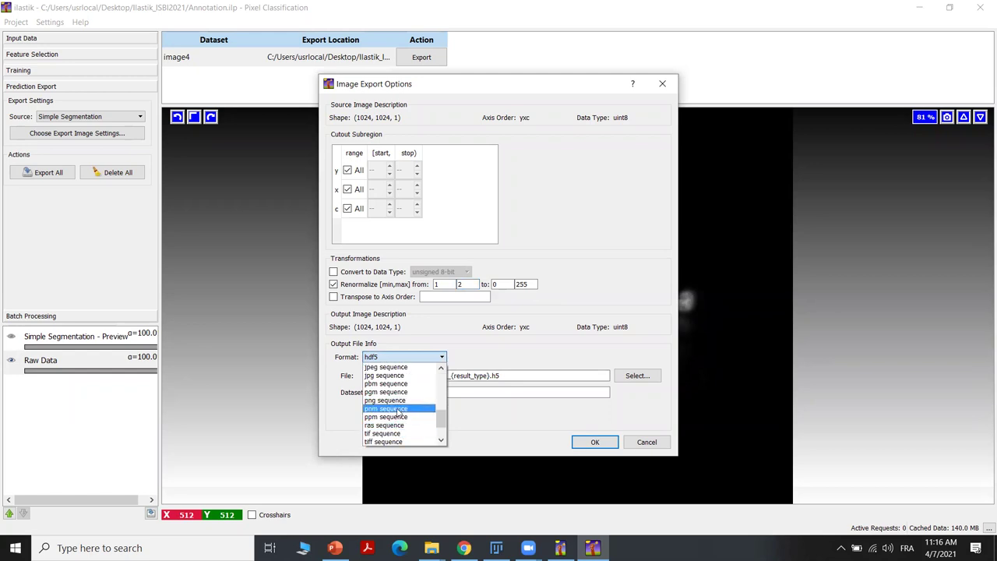
pyautogui.scroll(4, 383, 406)
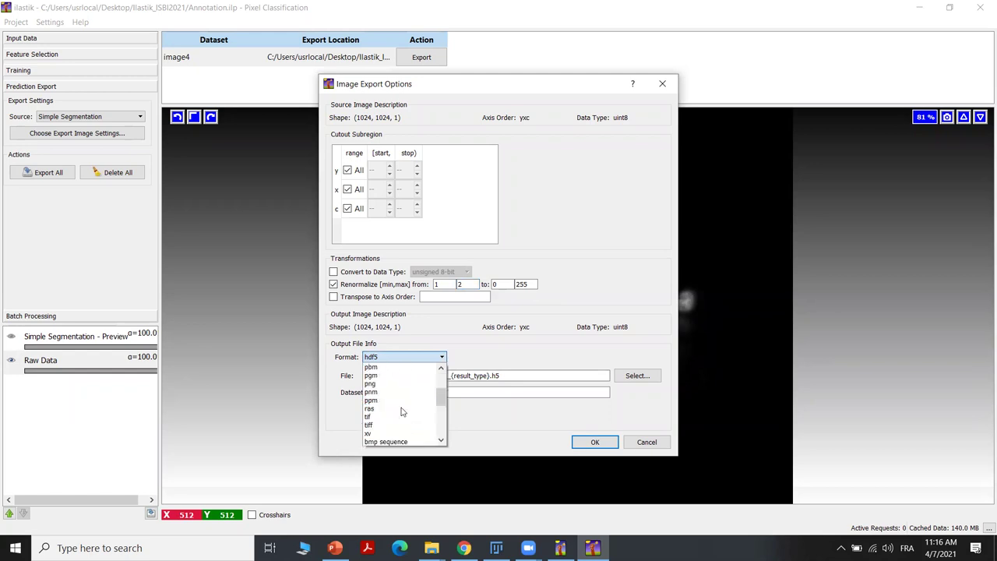
pyautogui.click(369, 382)
pyautogui.click(358, 375)
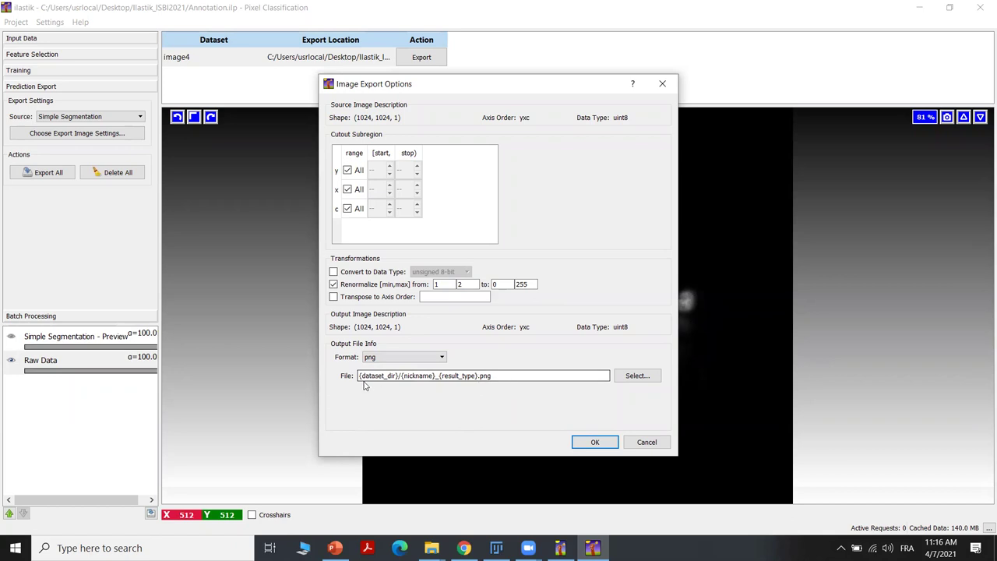
pyautogui.click(595, 442)
pyautogui.click(133, 358)
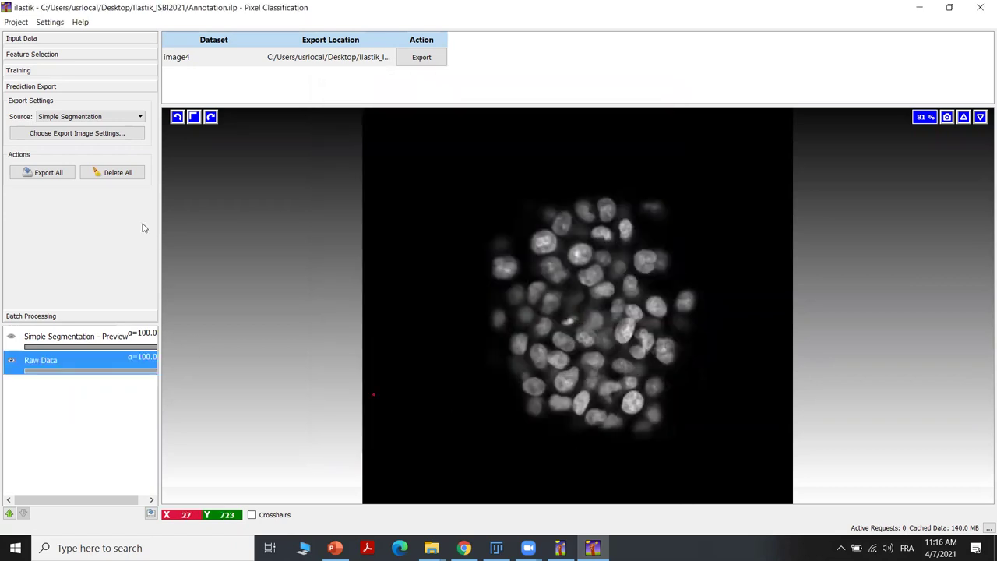
# - Batch process image1.h5, image4.h5 and image6.h5 from the Desktop folder Ilastik_ISBI2021 as raw data
pyautogui.click(40, 316)
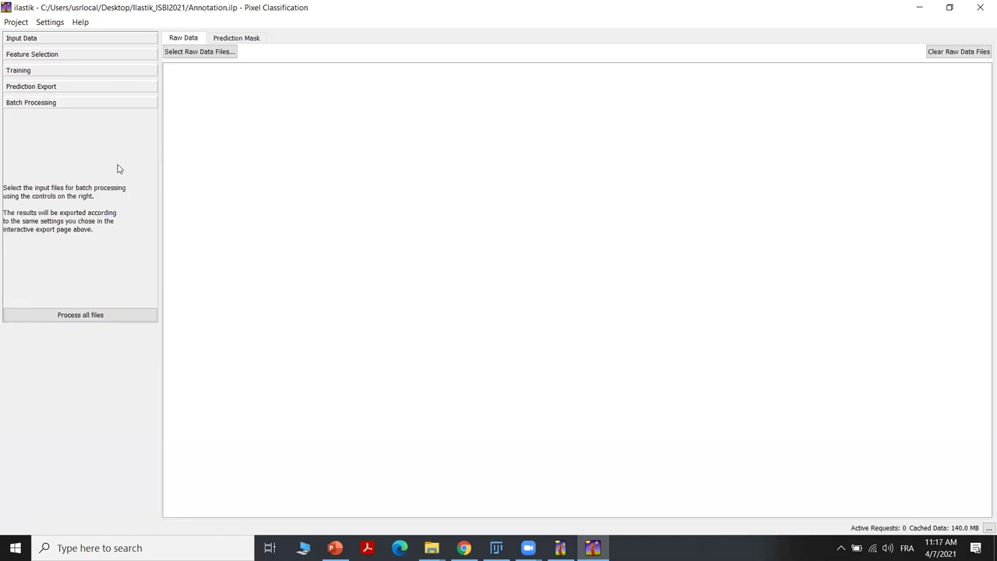
pyautogui.click(197, 54)
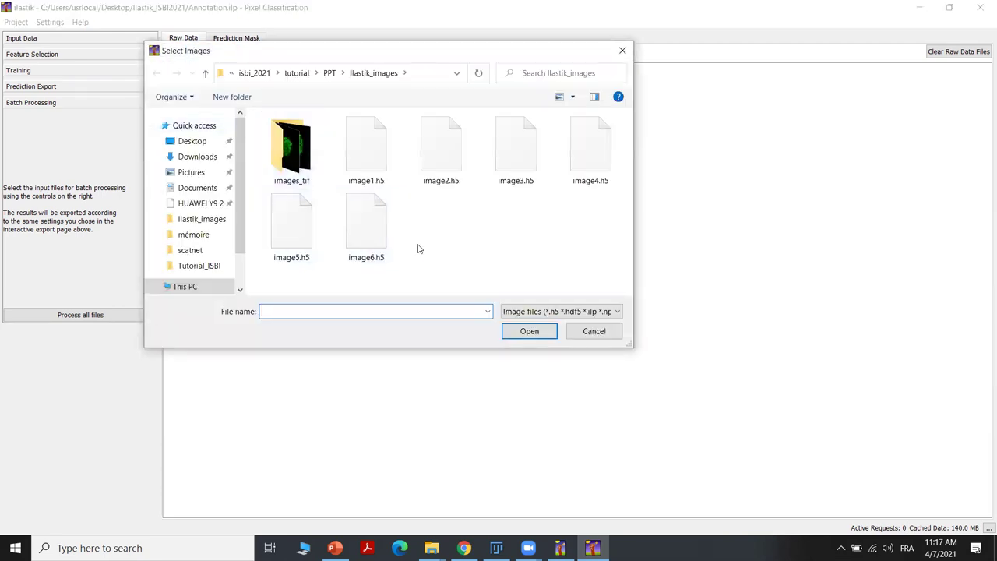
pyautogui.click(190, 142)
pyautogui.doubleClick(288, 149)
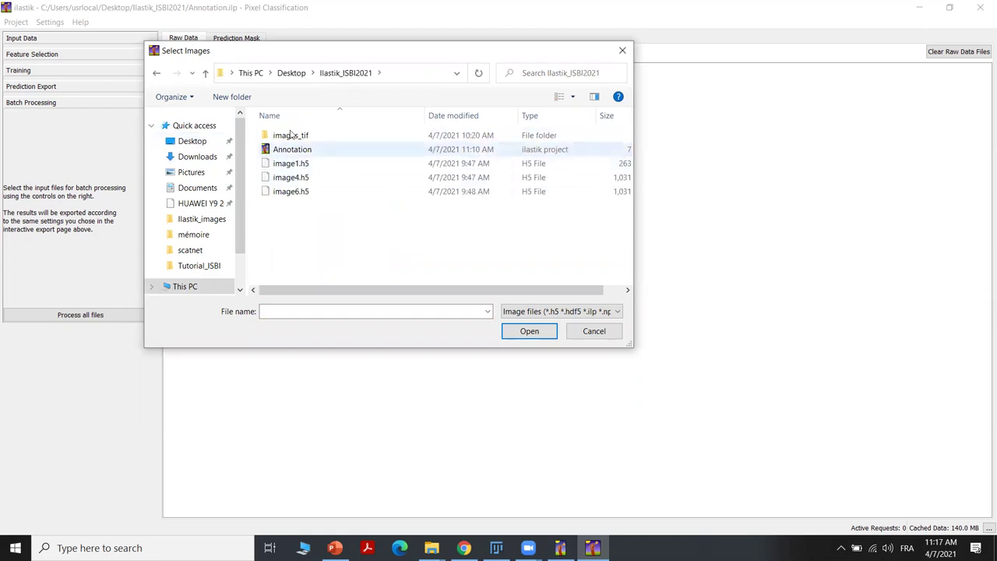
pyautogui.moveTo(333, 229); pyautogui.dragTo(288, 162)
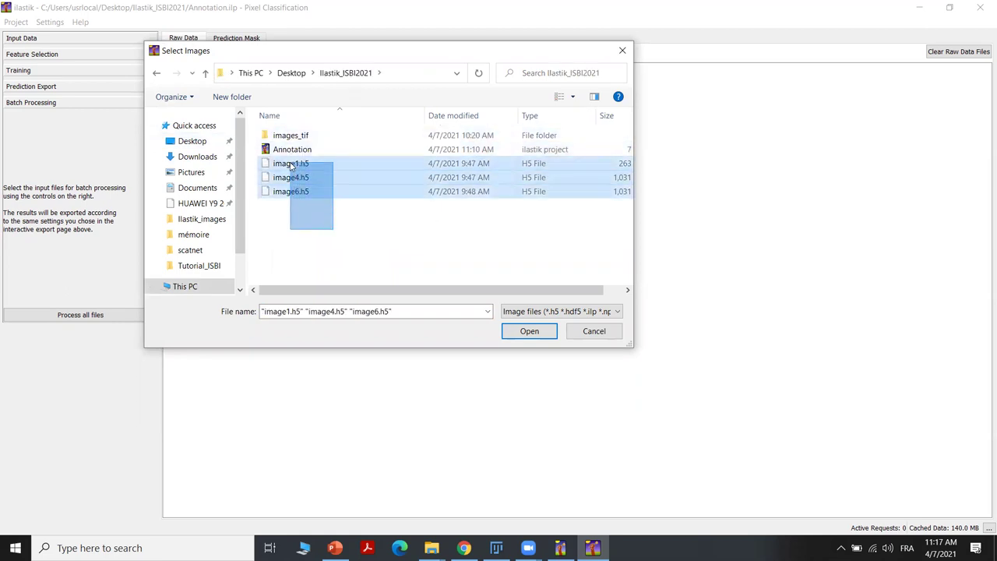
pyautogui.click(540, 334)
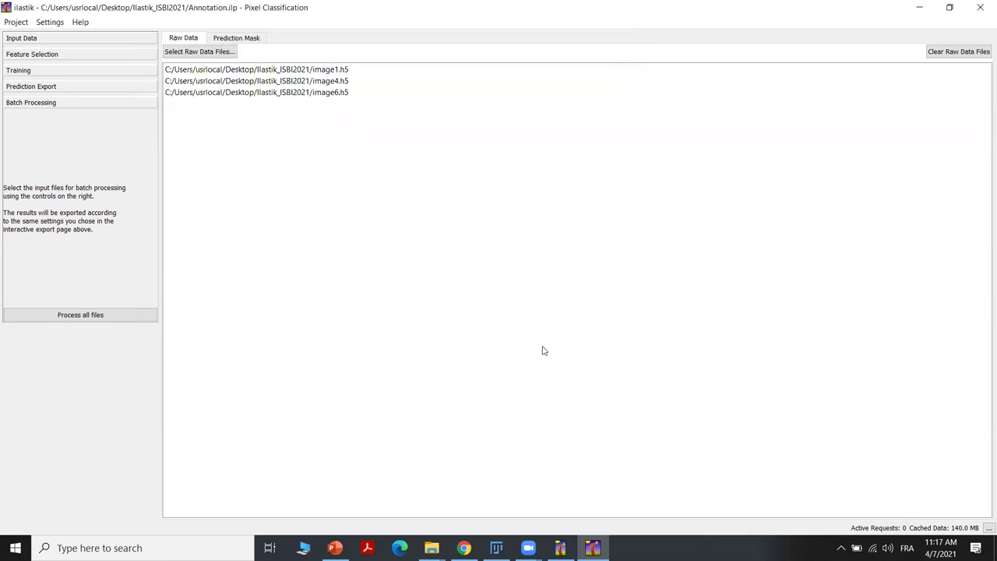
pyautogui.click(78, 316)
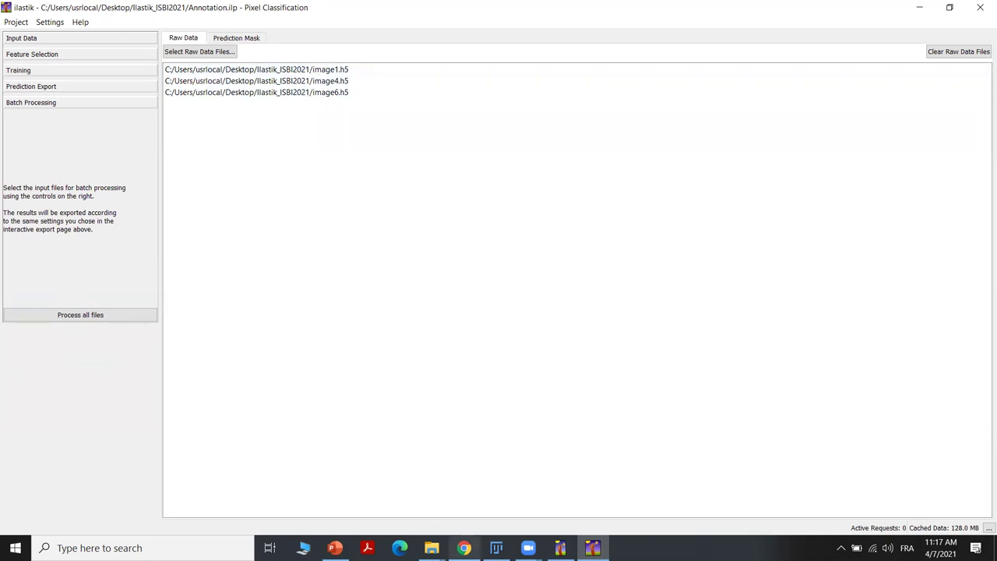
# - Switch to the Ilastik_ISBI2021 folder in File Explorer and view the Simple Segmentation PNGs of image1, image4 and image6
pyautogui.click(432, 547)
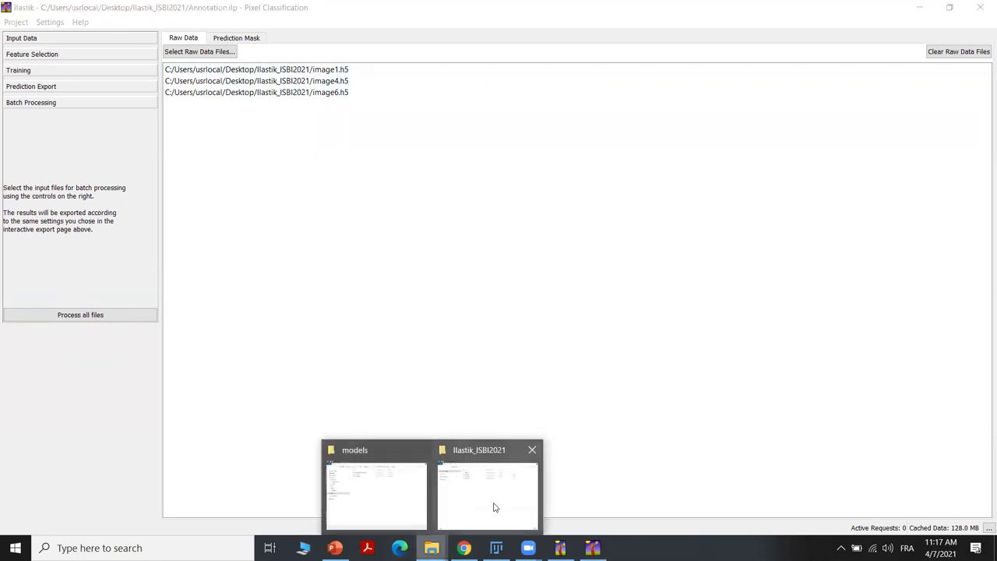
pyautogui.click(493, 507)
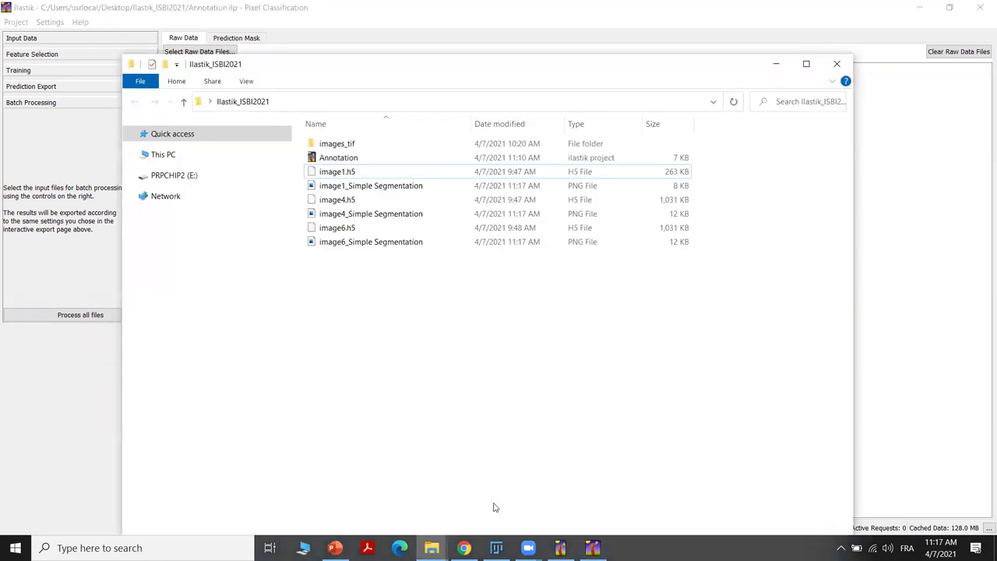
pyautogui.doubleClick(366, 187)
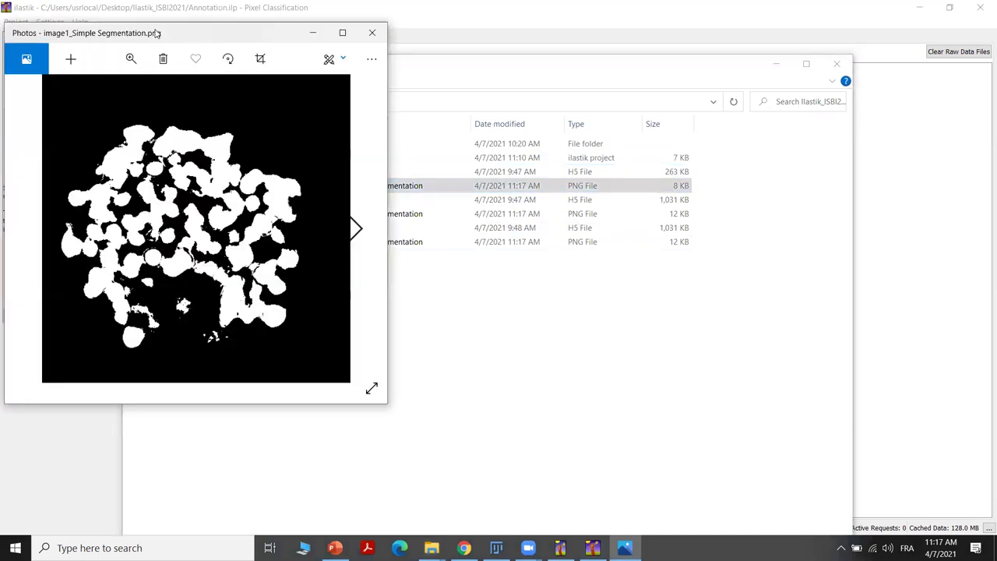
pyautogui.moveTo(173, 38); pyautogui.dragTo(724, 80)
pyautogui.click(342, 219)
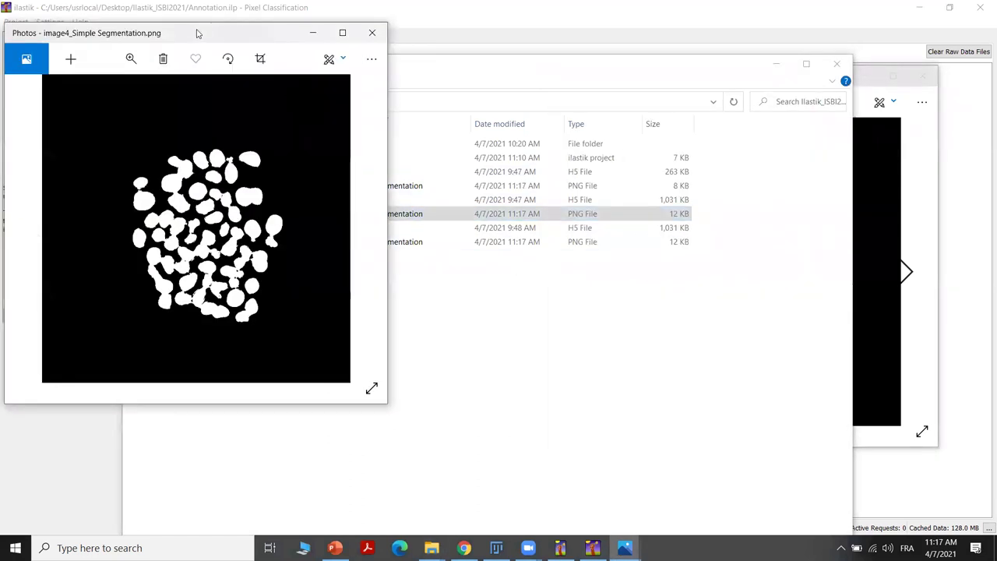
pyautogui.moveTo(217, 40); pyautogui.dragTo(818, 79)
pyautogui.click(363, 241)
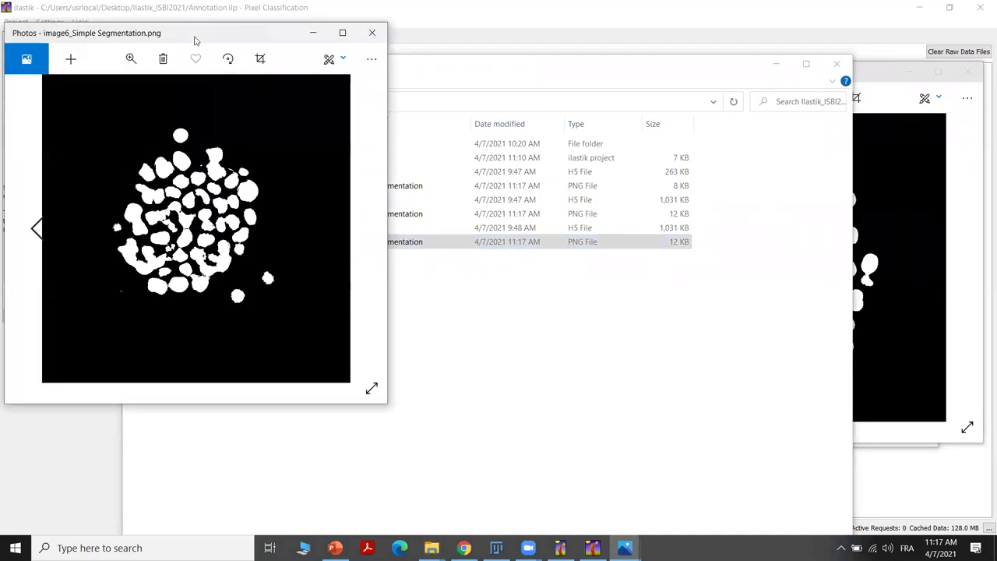
pyautogui.moveTo(194, 38); pyautogui.dragTo(610, 105)
# - Open 6.tif from the images_tif folder and compare it side by side with the image6 segmentation
pyautogui.doubleClick(346, 143)
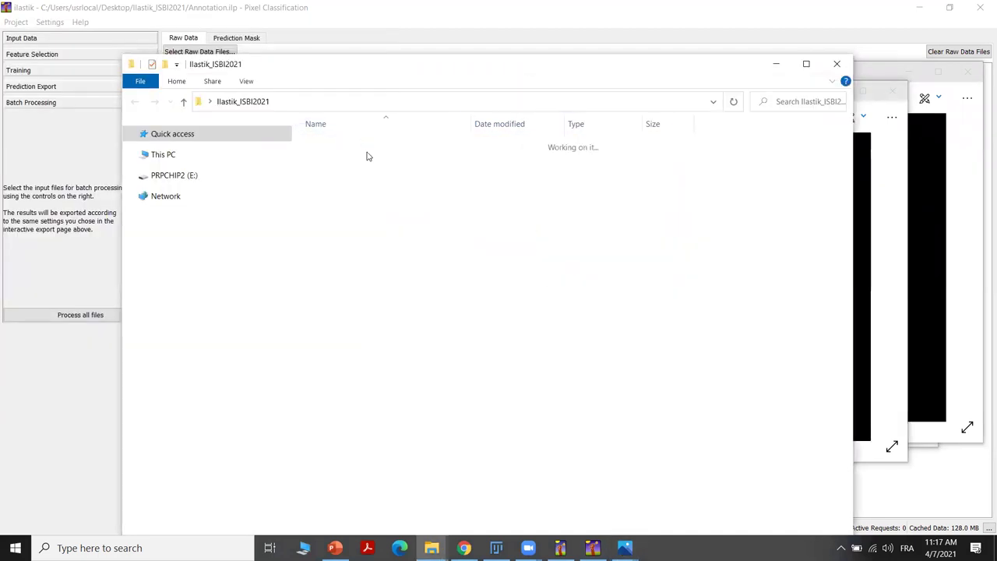
pyautogui.doubleClick(466, 153)
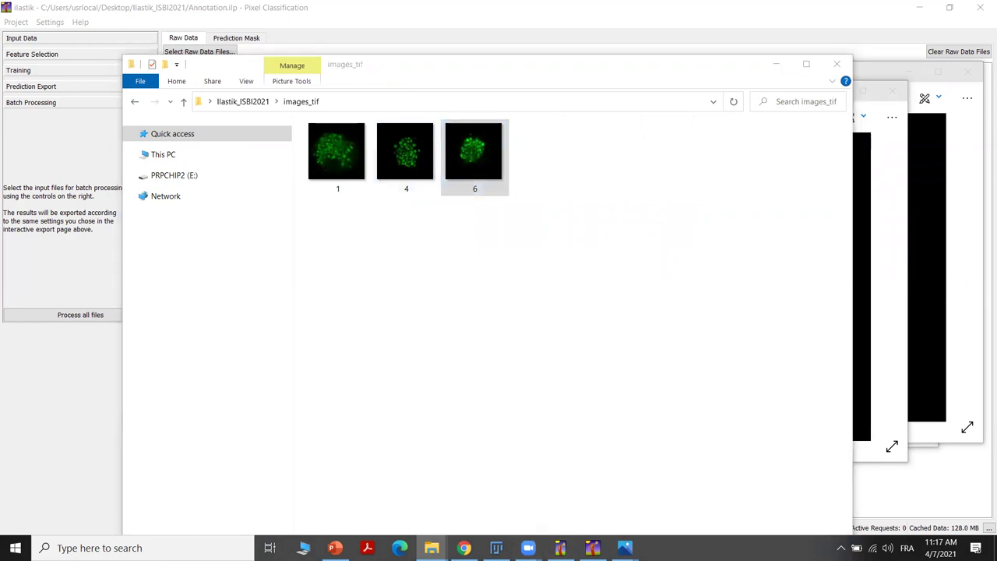
pyautogui.click(625, 547)
pyautogui.click(662, 472)
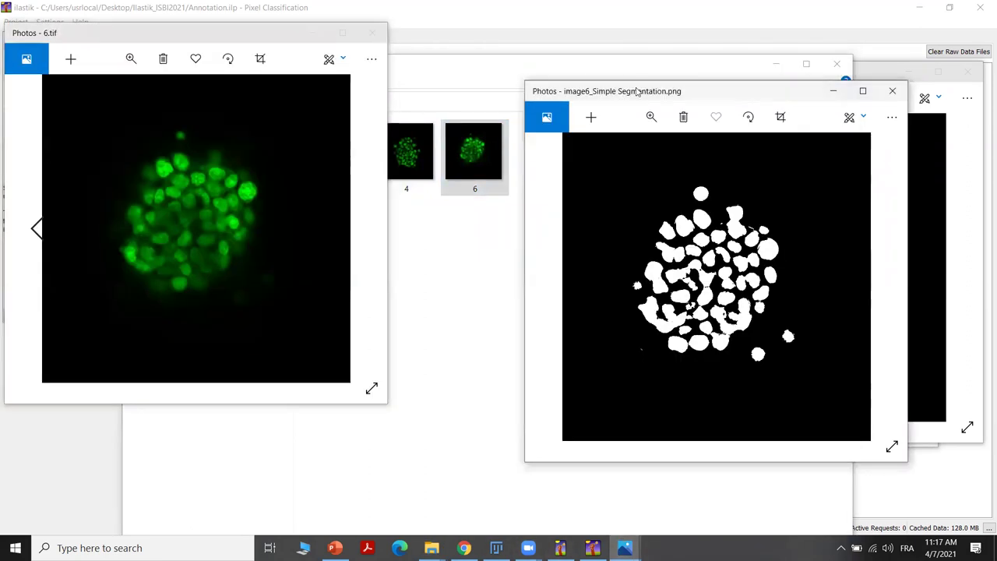
pyautogui.moveTo(703, 89); pyautogui.dragTo(650, 29)
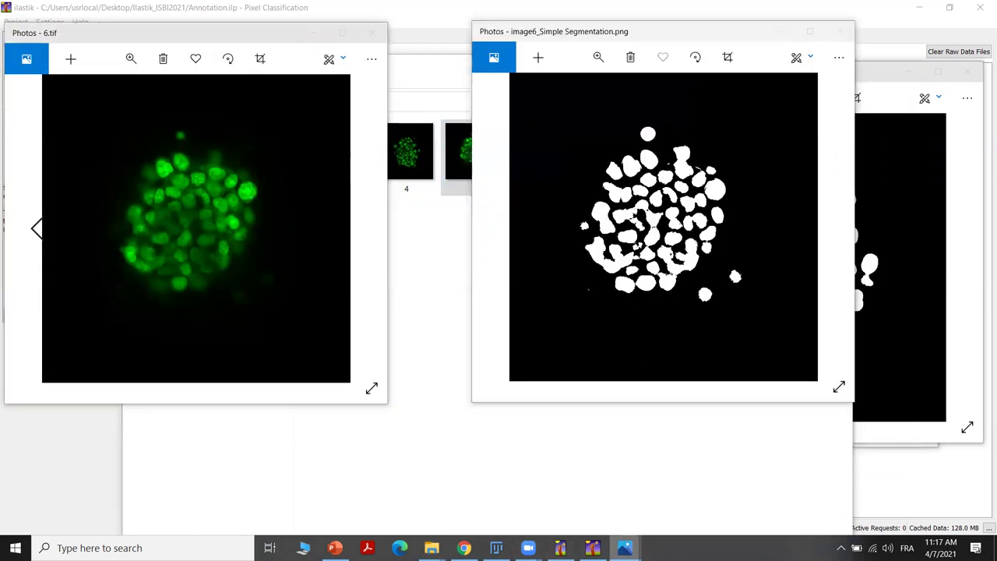
# - Bring up the image4 segmentation and open 4.tif from images_tif to compare the original with its result
pyautogui.click(624, 547)
pyautogui.click(586, 471)
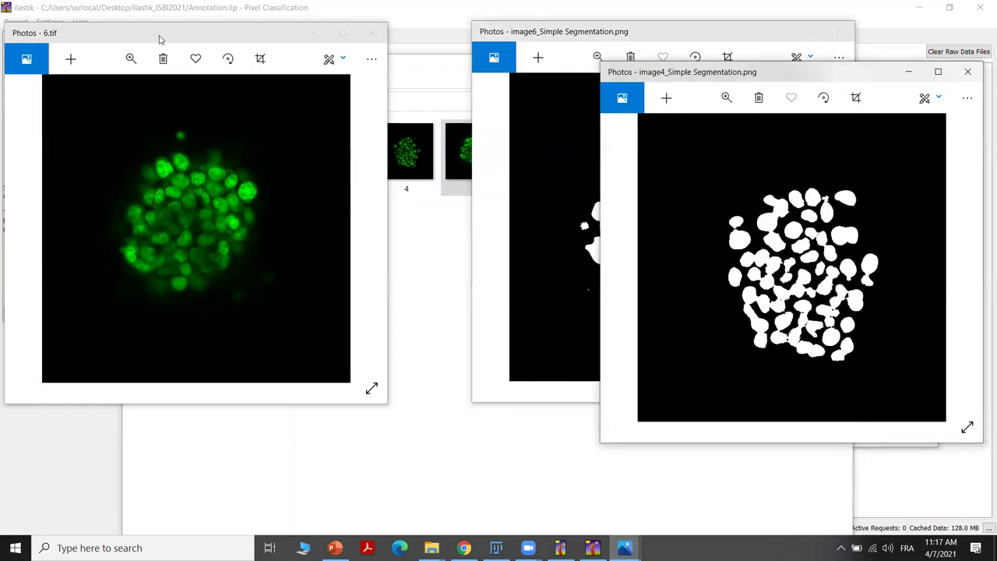
pyautogui.moveTo(157, 41); pyautogui.dragTo(81, 137)
pyautogui.click(400, 156)
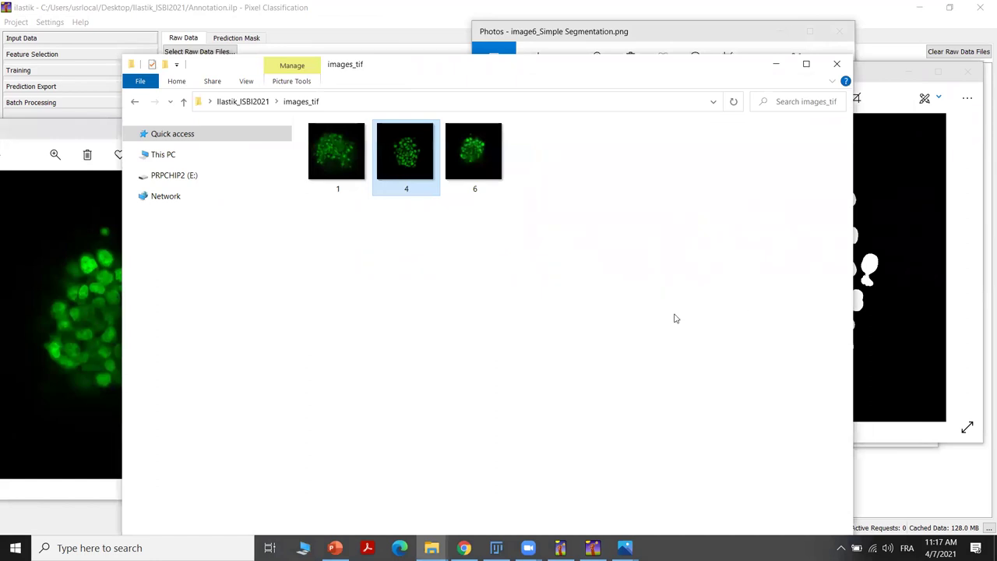
pyautogui.click(924, 214)
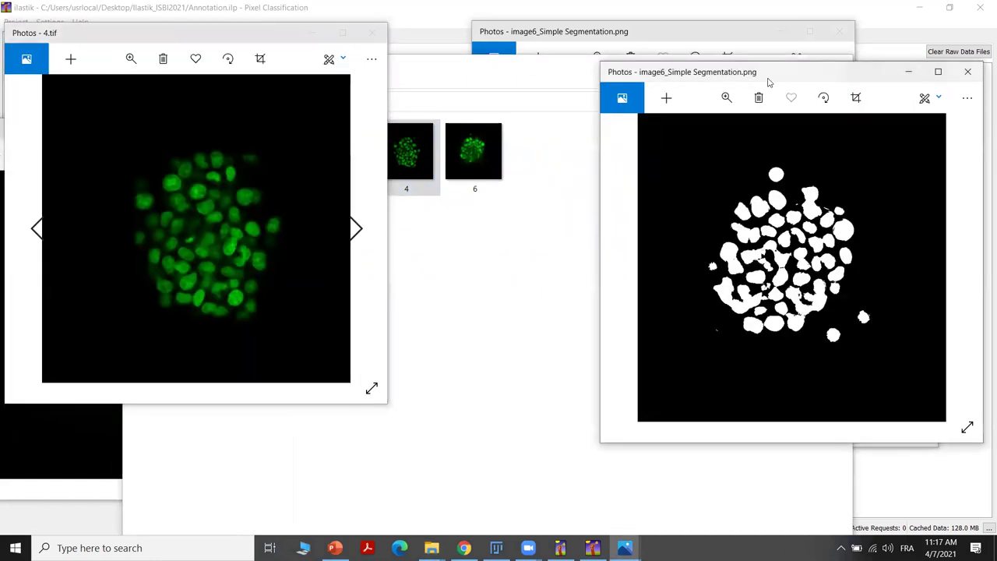
pyautogui.moveTo(767, 82); pyautogui.dragTo(559, 46)
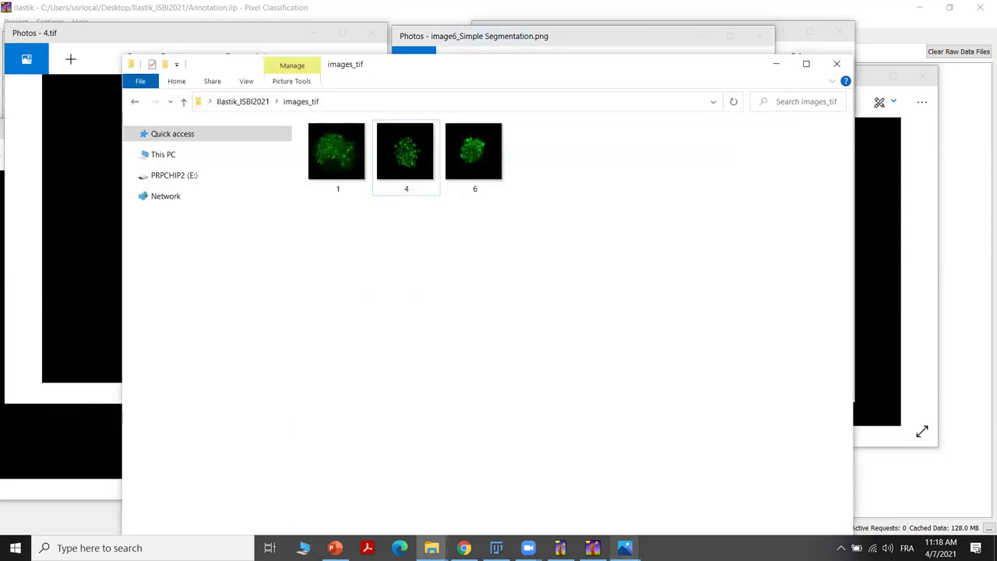
# - Switch back to ilastik, save the Annotation project from the Input Data stage and close it
pyautogui.click(592, 547)
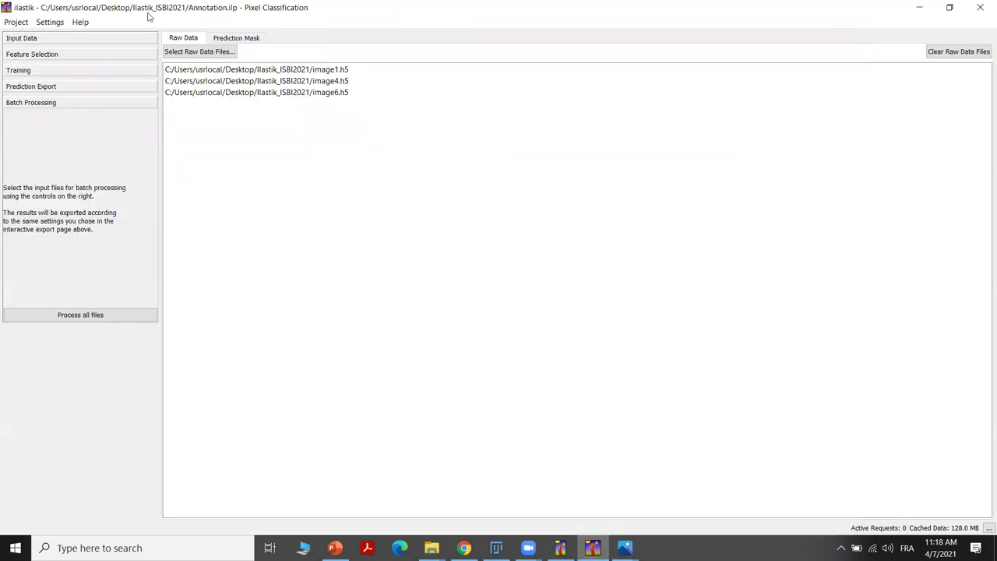
pyautogui.click(29, 39)
pyautogui.click(16, 22)
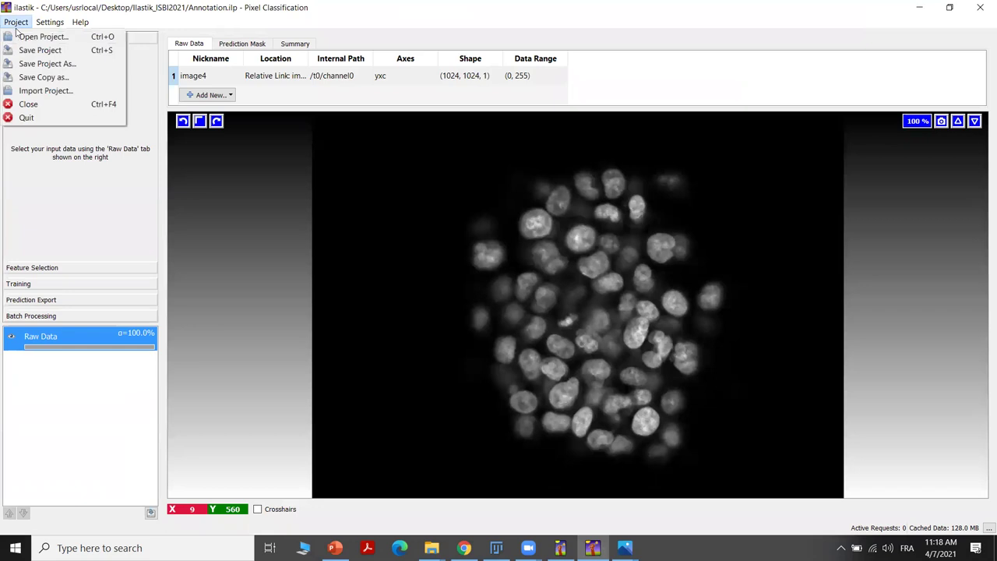
pyautogui.click(31, 50)
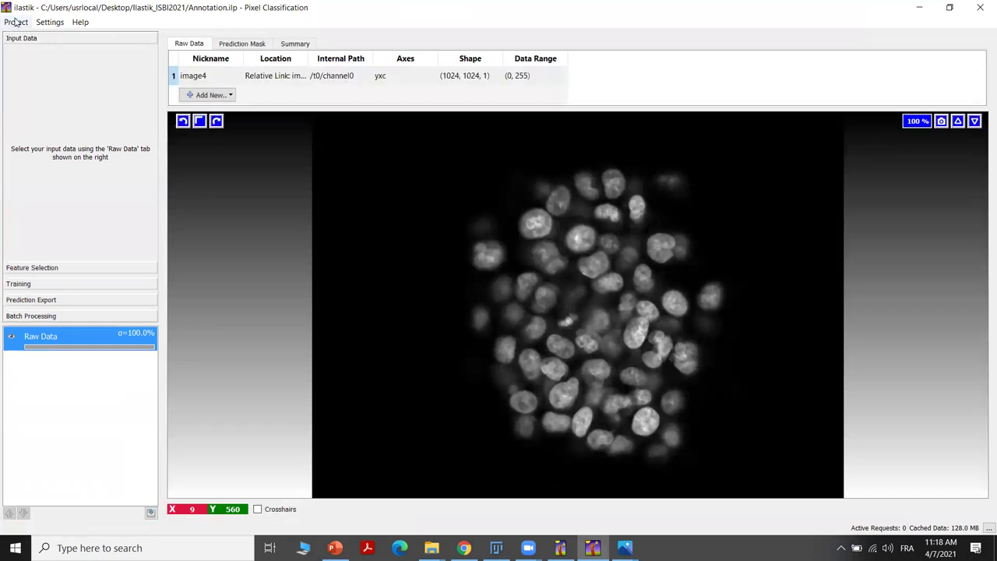
pyautogui.click(16, 22)
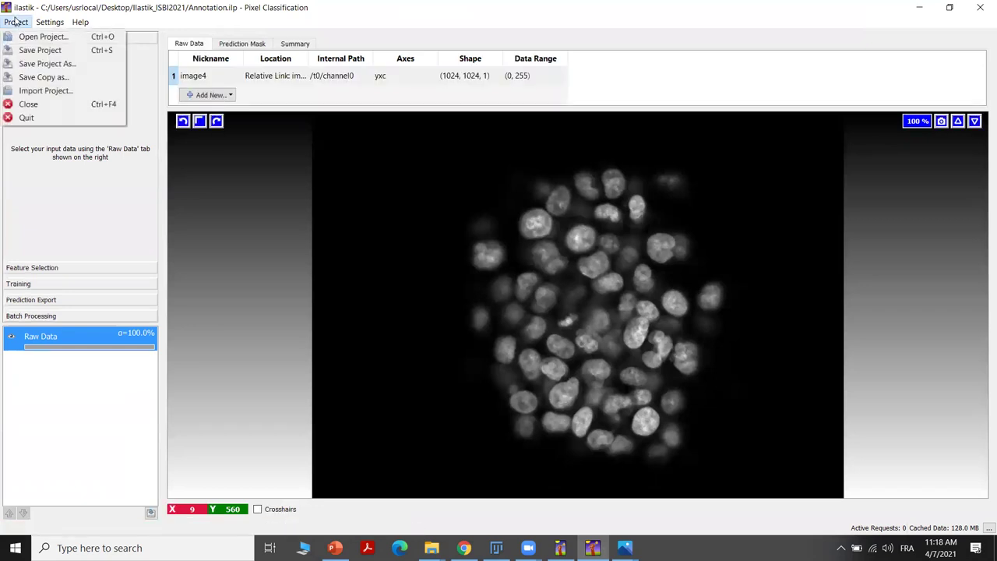
pyautogui.click(30, 104)
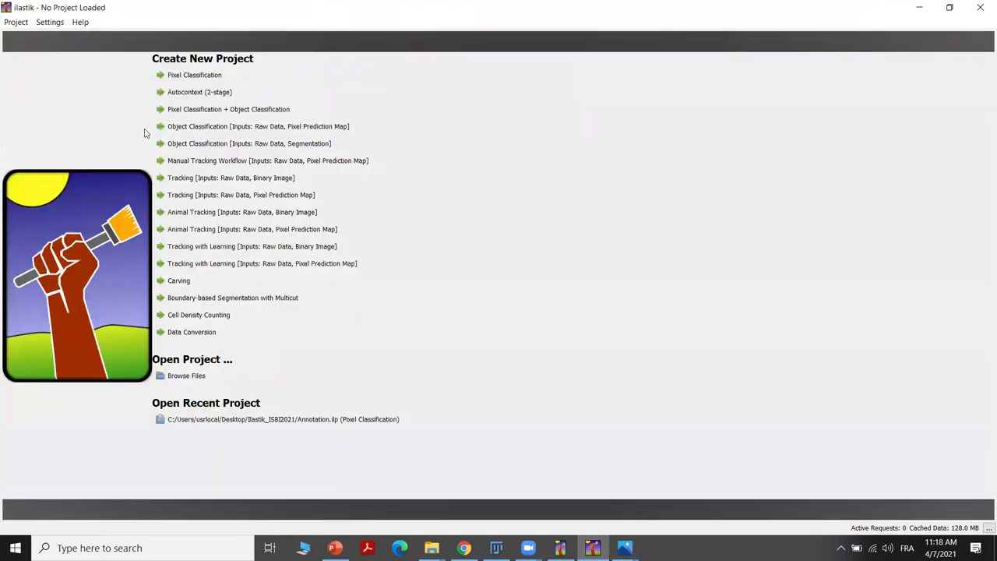
# - Create a new Pixel Classification project named Correction in the Desktop's Ilastik_ISBI2021 folder
pyautogui.click(197, 76)
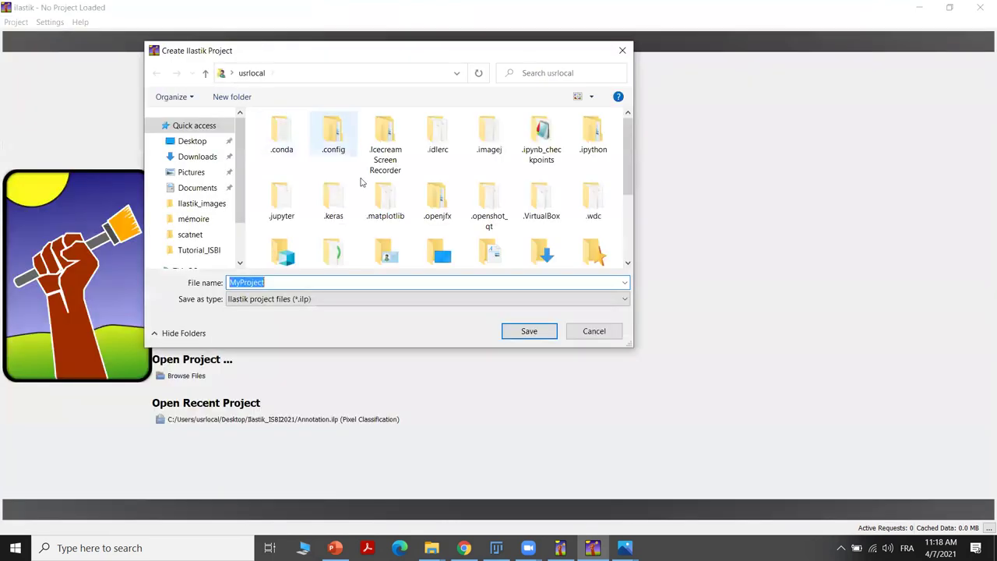
pyautogui.click(192, 141)
pyautogui.doubleClick(297, 149)
pyautogui.click(296, 149)
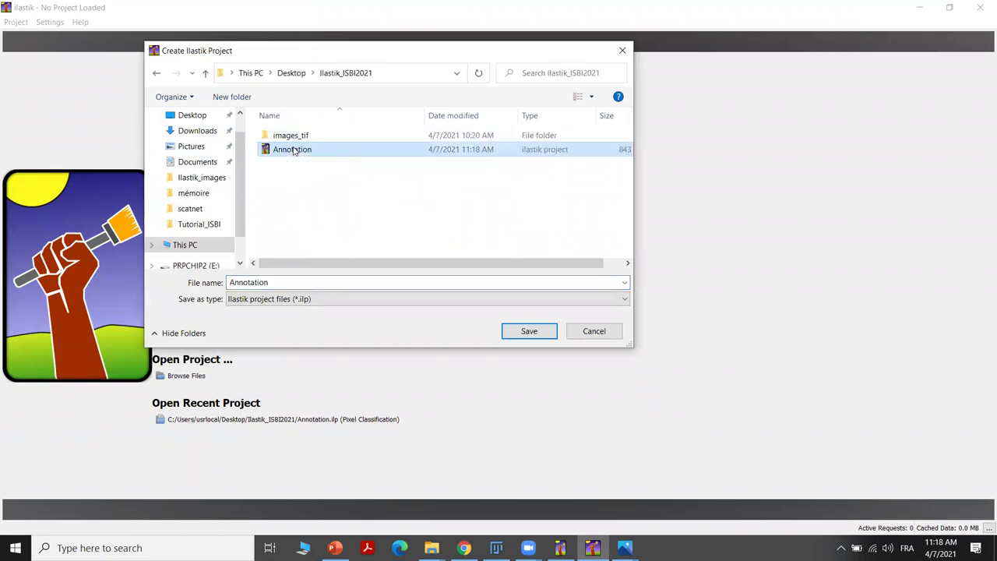
pyautogui.doubleClick(300, 284)
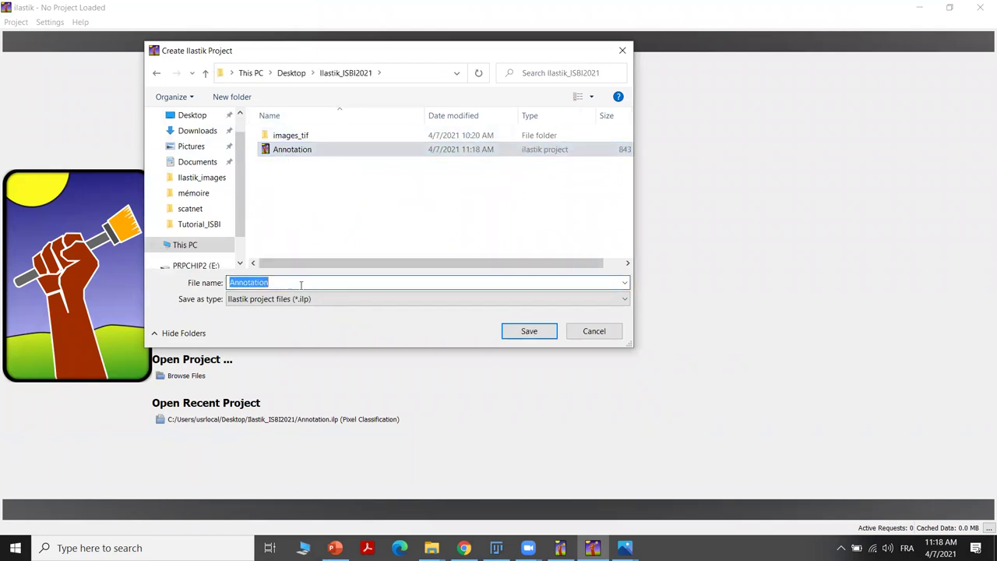
pyautogui.write('Correc')
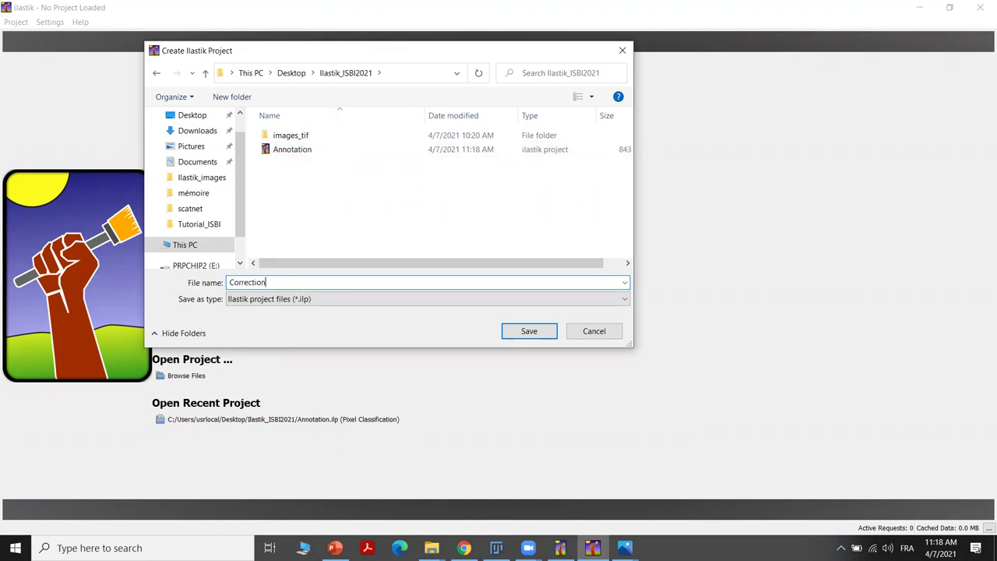
pyautogui.press('Return')
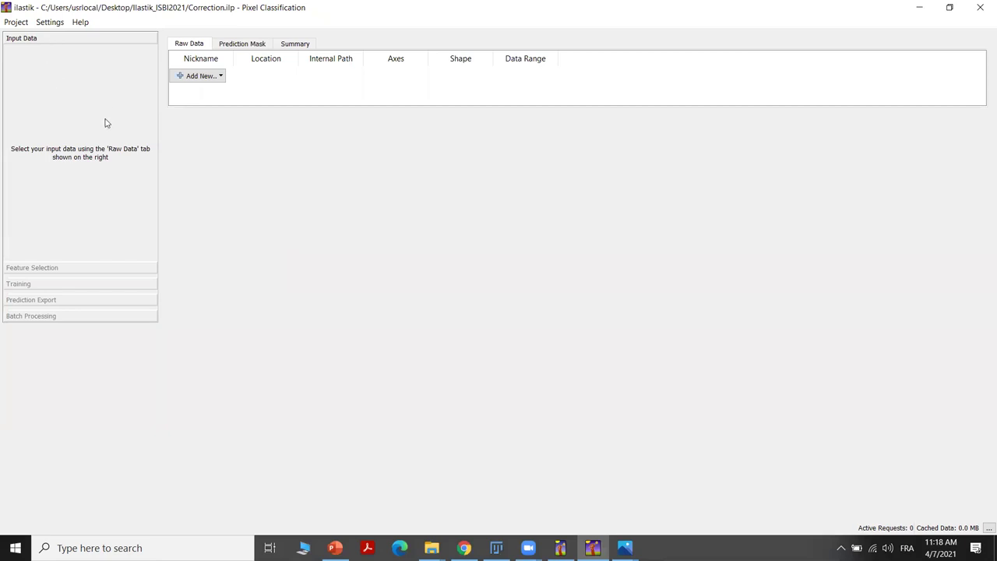
# - Add image6.h5 from the Ilastik_ISBI2021 folder as a separate raw data image
pyautogui.click(220, 76)
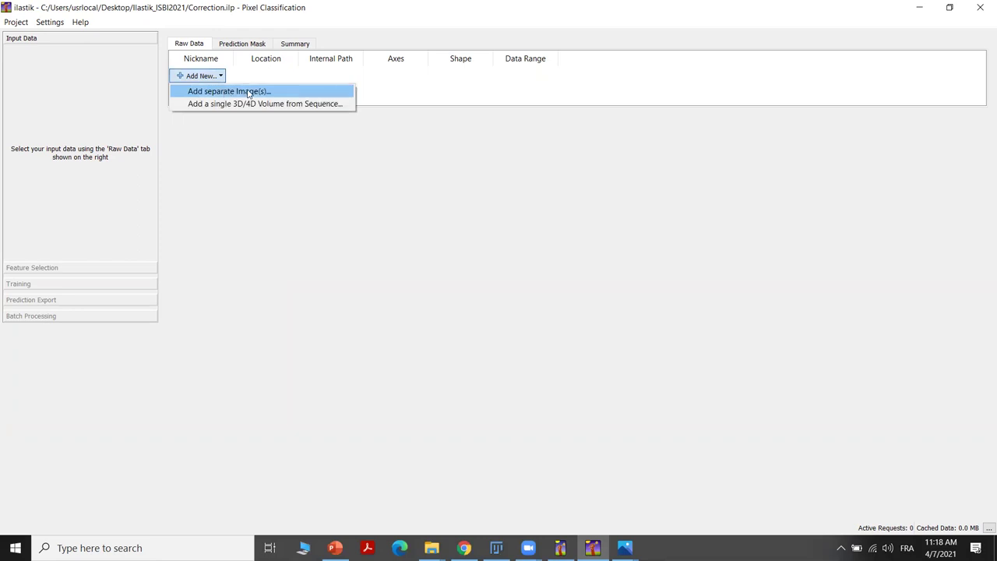
pyautogui.click(217, 92)
pyautogui.click(240, 92)
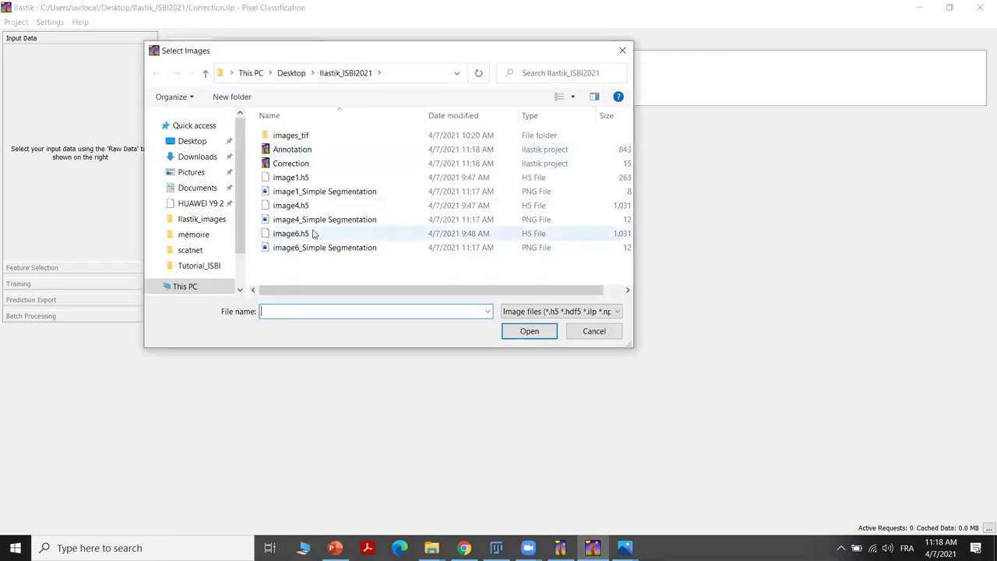
pyautogui.click(295, 235)
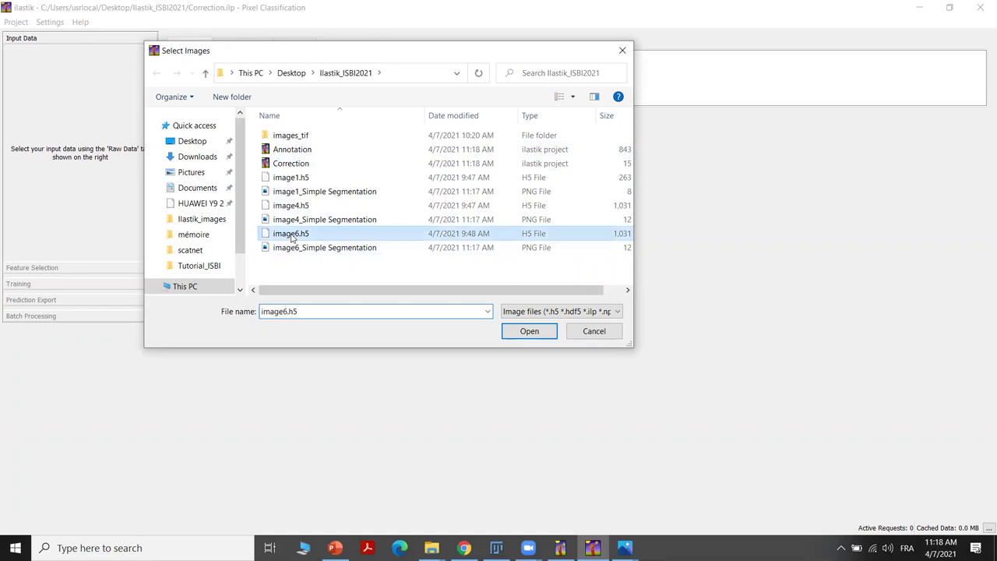
pyautogui.click(529, 331)
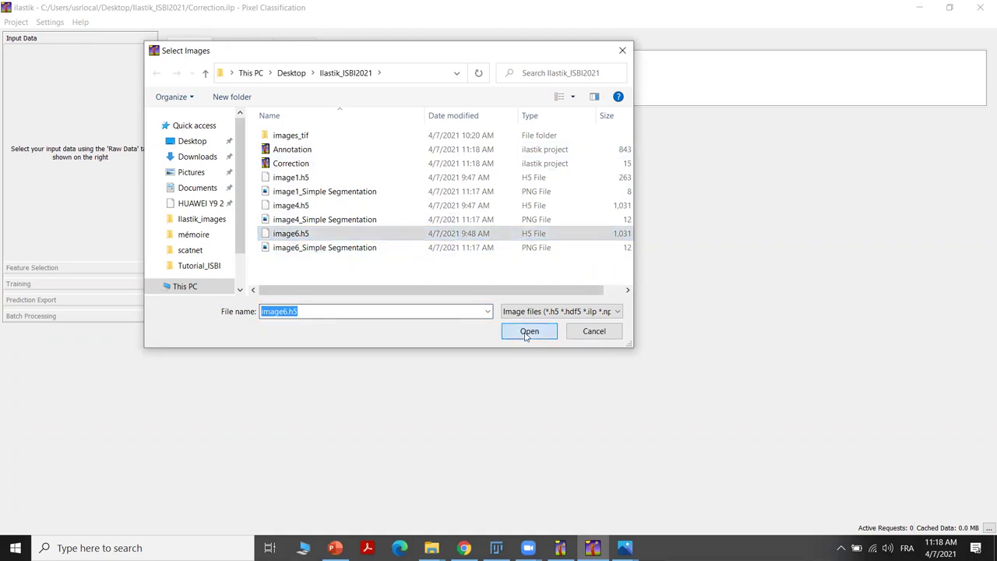
pyautogui.scroll(-1, 533, 306)
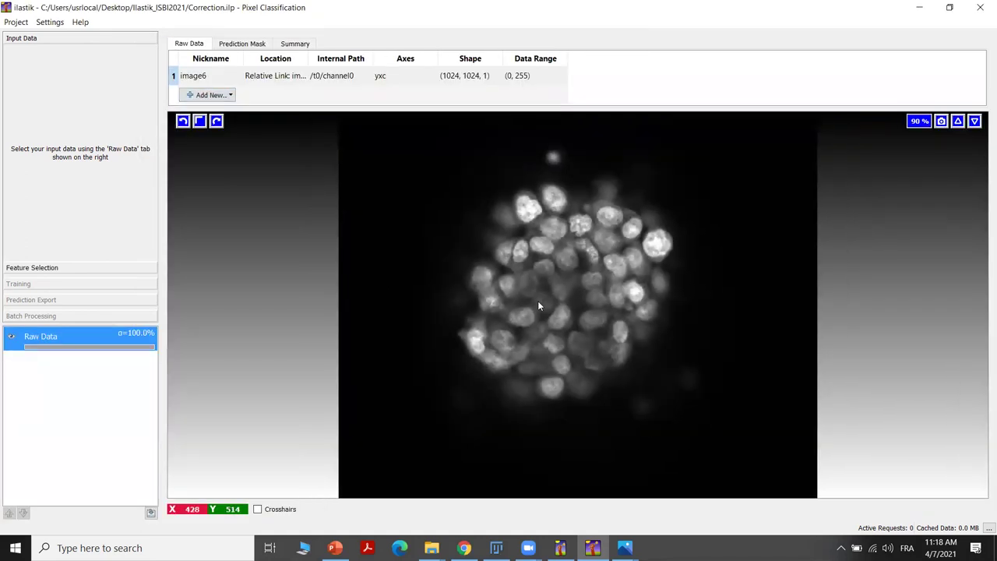
# - Select the Color/Intensity, Edge and Texture features at sigma 1.60, 3.50 and 5.00
pyautogui.click(28, 267)
pyautogui.click(80, 79)
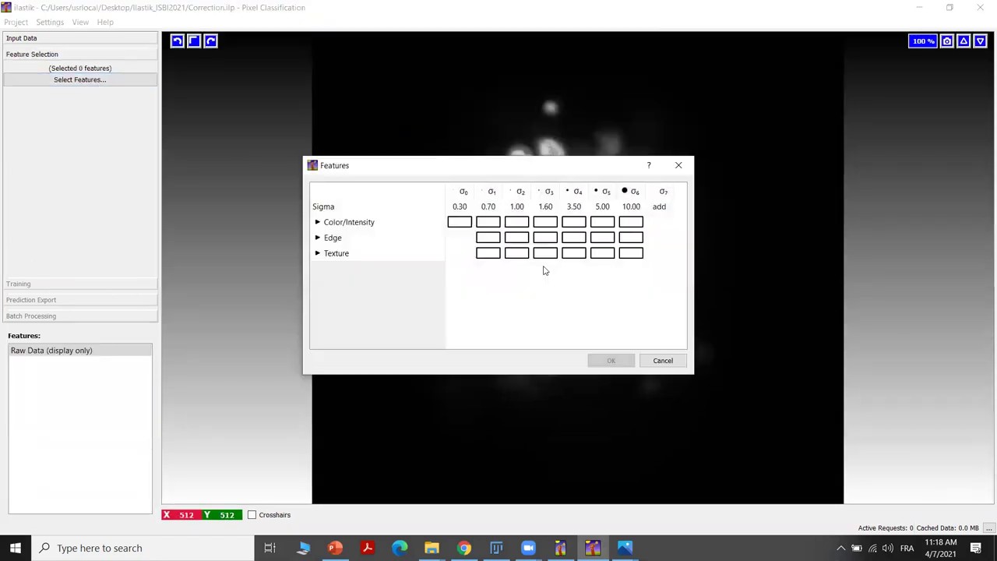
pyautogui.moveTo(545, 221)
pyautogui.mouseDown()
pyautogui.moveTo(574, 237)
pyautogui.moveTo(576, 253)
pyautogui.moveTo(601, 255)
pyautogui.mouseUp()
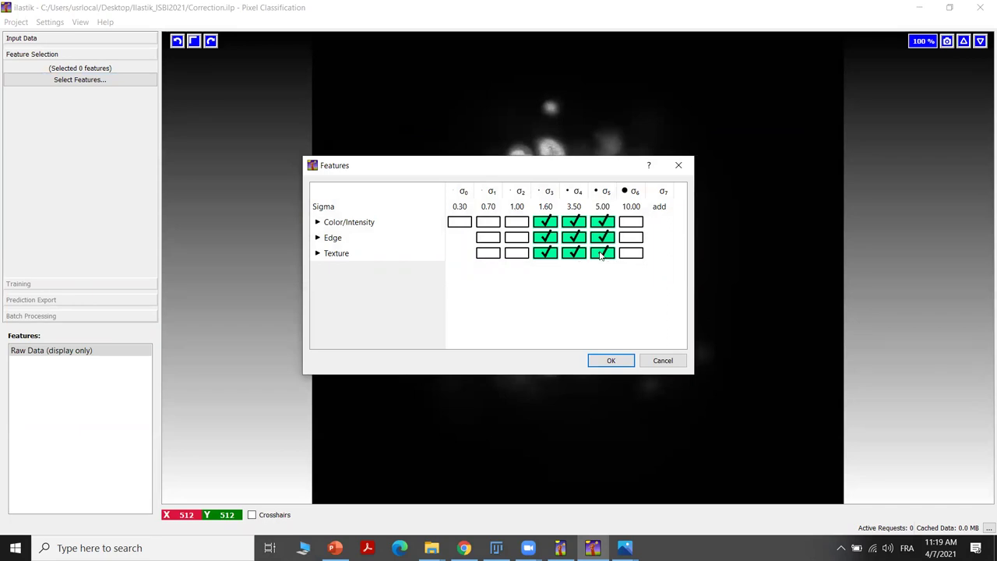
pyautogui.click(610, 361)
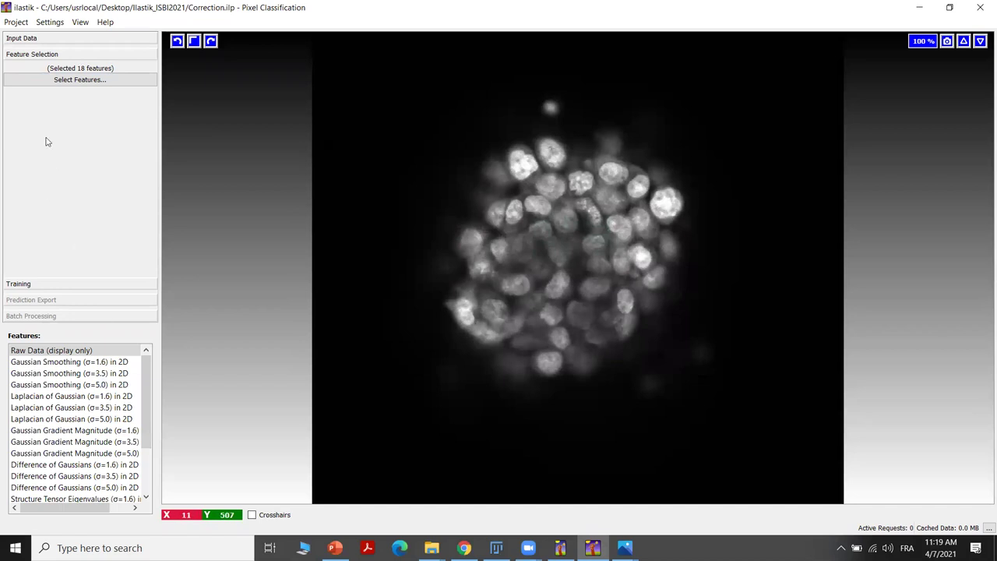
# - In the Training stage, import image6_Simple Segmentation from Ilastik_ISBI2021 as labels, mapping value 0 to 1 and 255 to 2
pyautogui.click(152, 281)
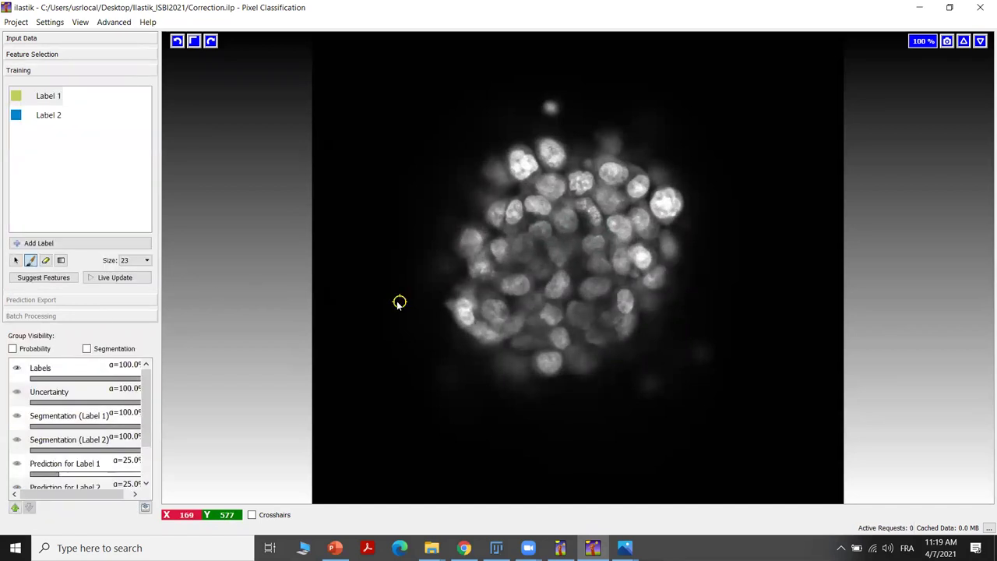
pyautogui.scroll(-1, 396, 300)
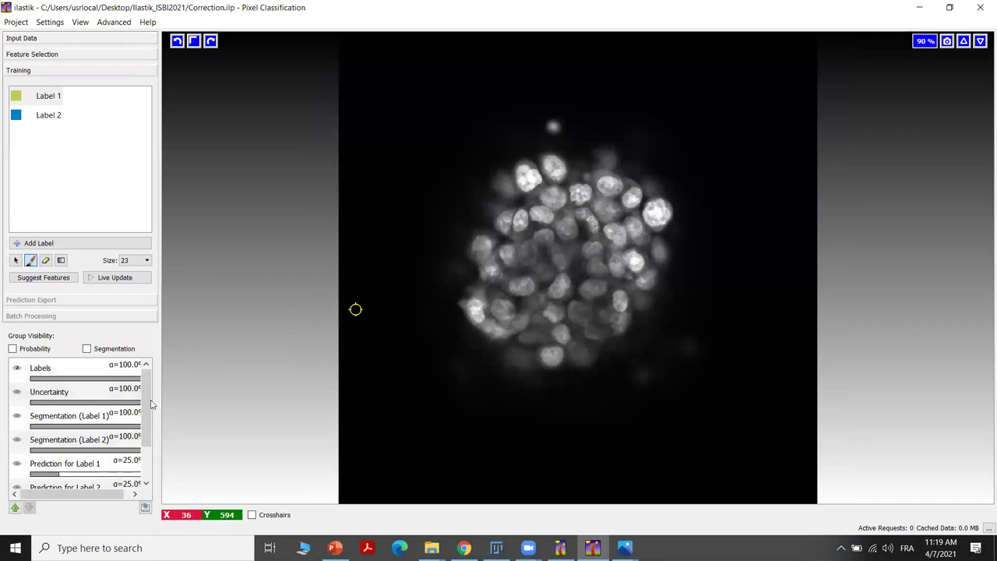
pyautogui.scroll(-1, 152, 404)
pyautogui.scroll(1, 152, 405)
pyautogui.rightClick(67, 372)
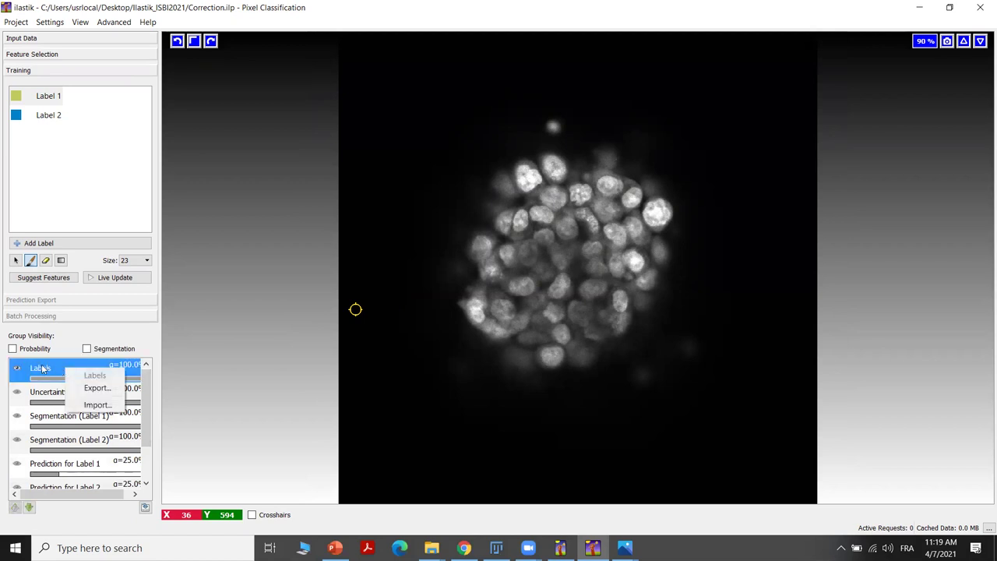
pyautogui.click(98, 405)
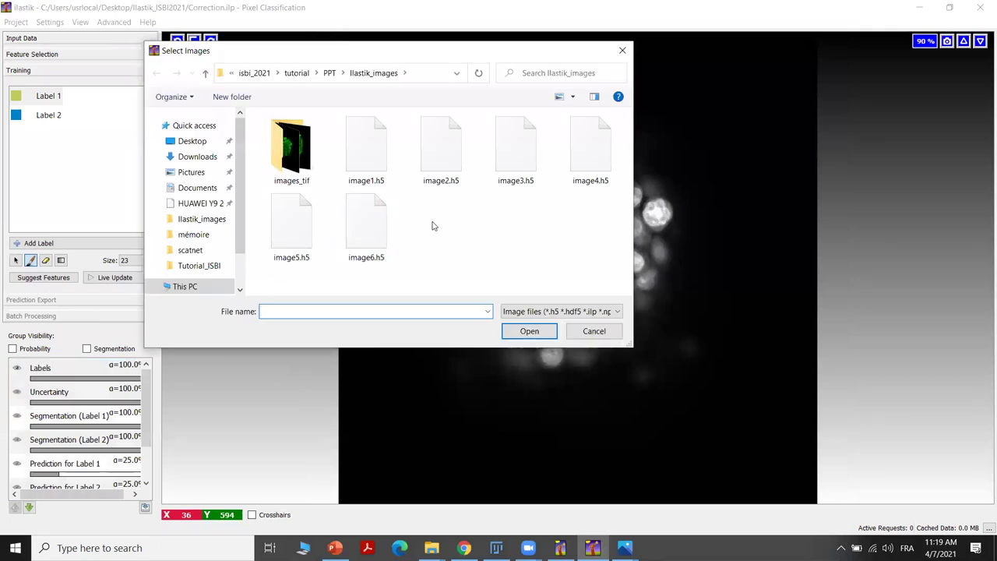
pyautogui.click(190, 141)
pyautogui.click(308, 152)
pyautogui.doubleClick(307, 152)
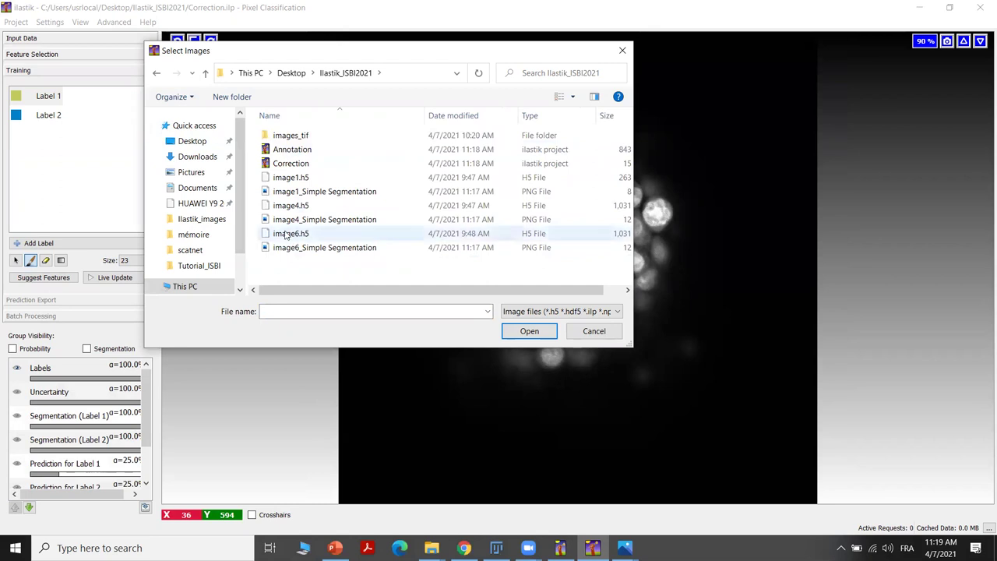
pyautogui.click(344, 250)
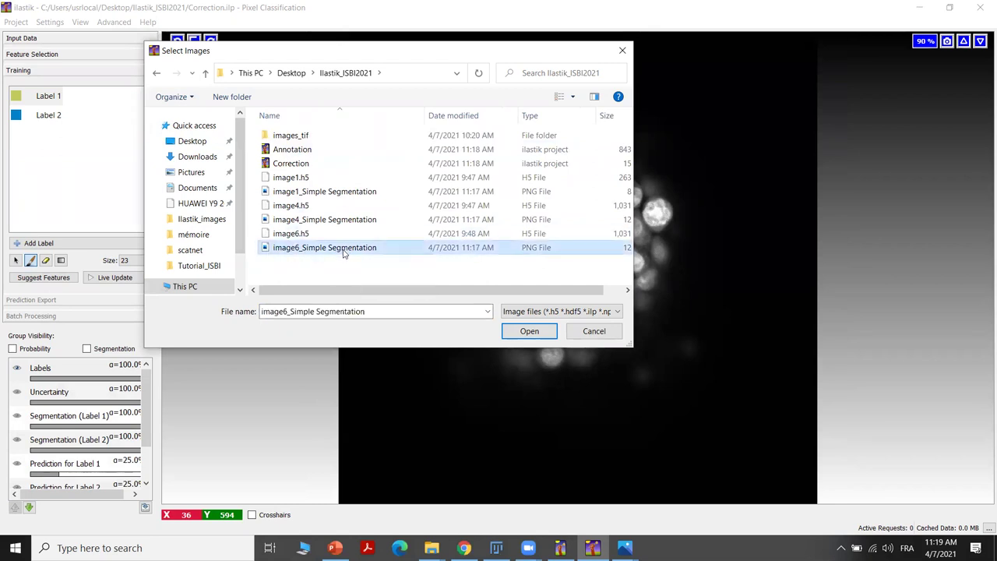
pyautogui.click(527, 331)
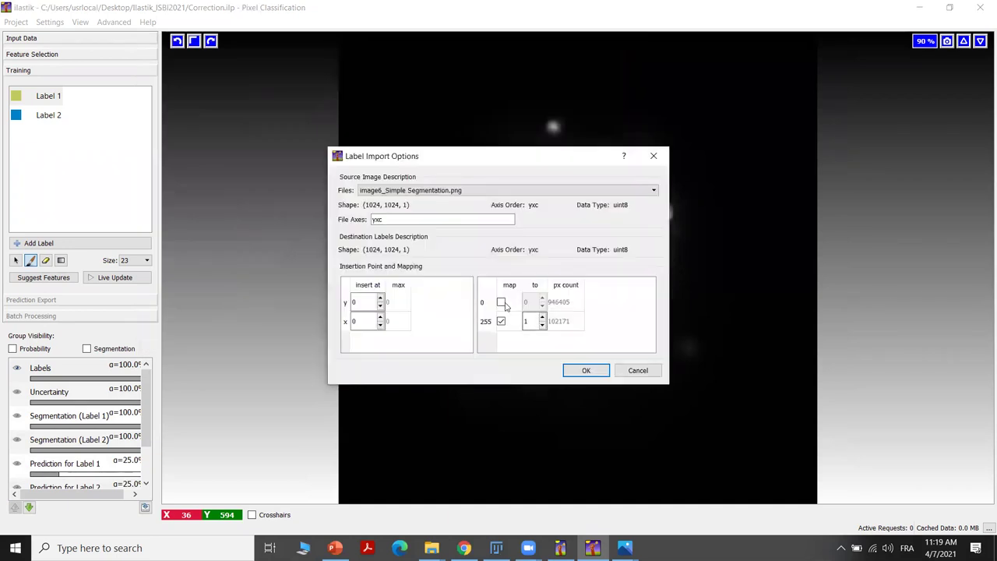
pyautogui.click(500, 303)
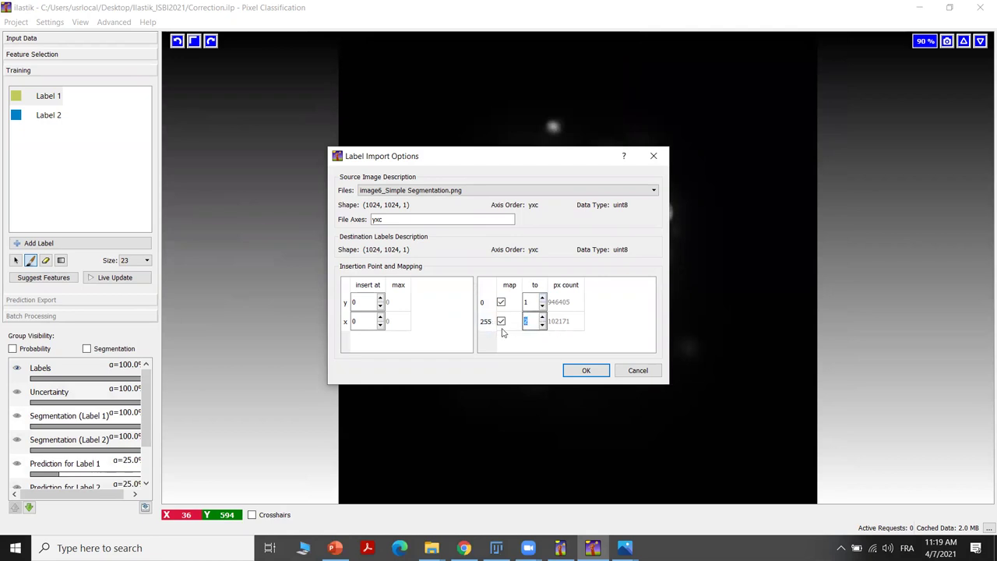
pyautogui.click(586, 370)
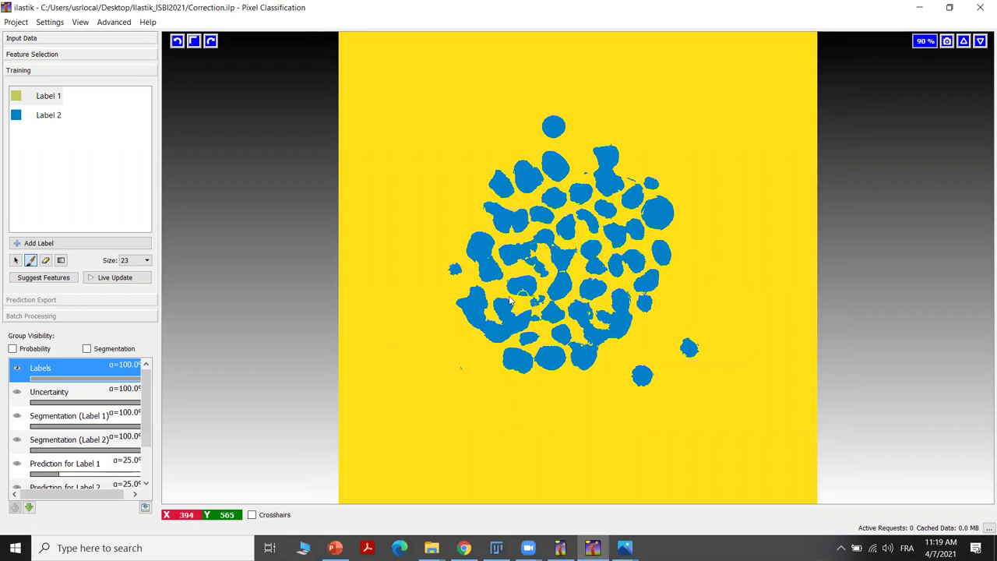
# - Lower the Labels layer's opacity to about 41.7%, with Raw Input at 100%, to overlay the labels on the cells
pyautogui.scroll(-2, 143, 414)
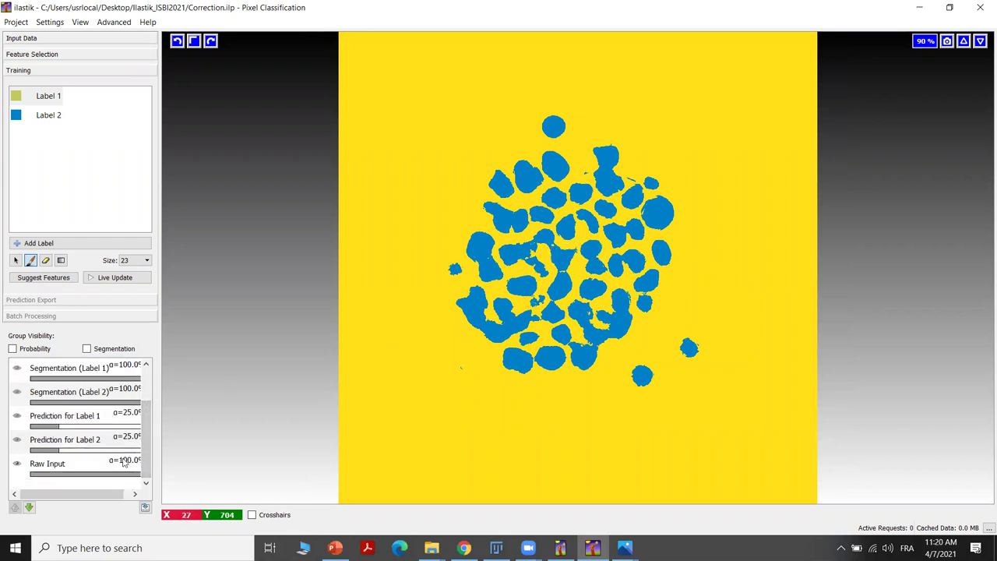
pyautogui.press('+')
pyautogui.press('-')
pyautogui.press('-')
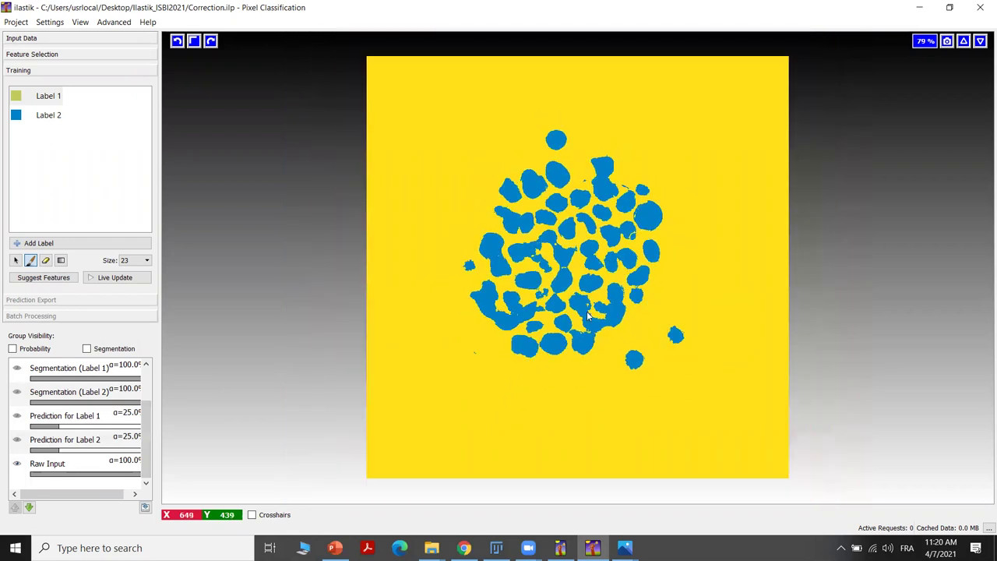
pyautogui.scroll(2, 75, 466)
pyautogui.moveTo(101, 384); pyautogui.dragTo(71, 383)
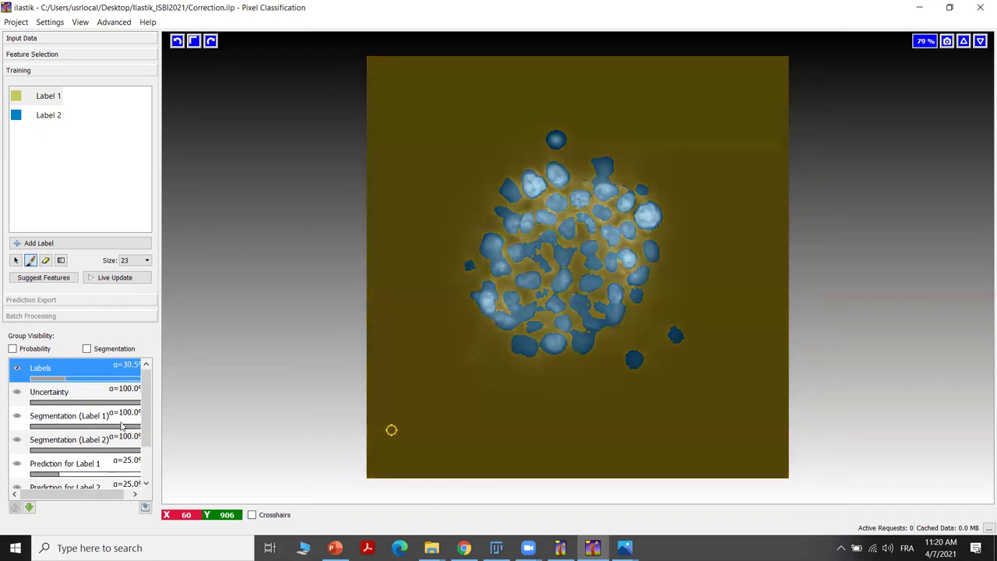
pyautogui.scroll(-1, 123, 428)
pyautogui.moveTo(116, 475); pyautogui.dragTo(162, 472)
pyautogui.scroll(2, 64, 389)
pyautogui.moveTo(64, 387)
pyautogui.mouseDown()
pyautogui.moveTo(123, 383)
pyautogui.moveTo(78, 383)
pyautogui.mouseUp()
pyautogui.scroll(-2, 90, 470)
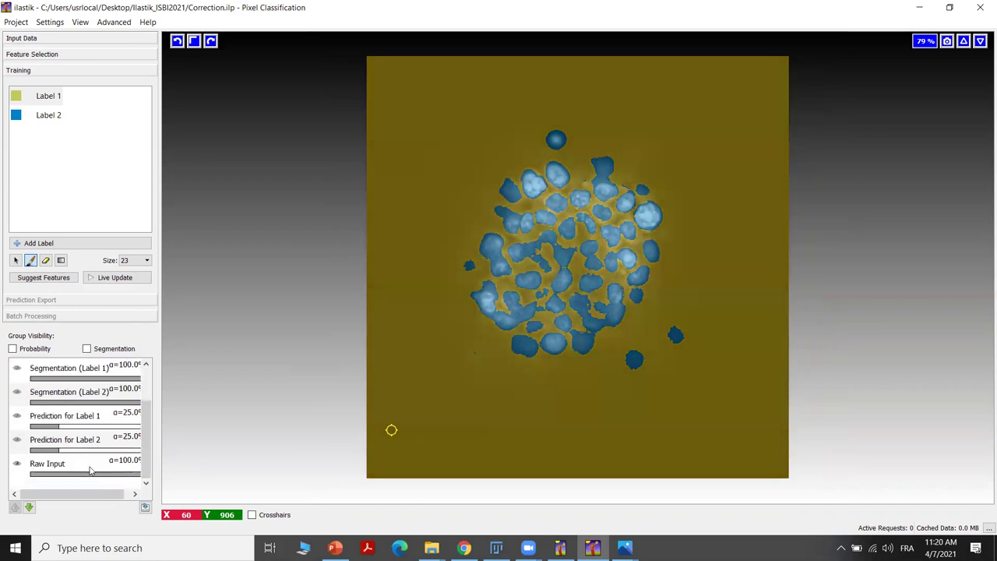
pyautogui.moveTo(109, 476); pyautogui.dragTo(169, 476)
pyautogui.scroll(2, 125, 436)
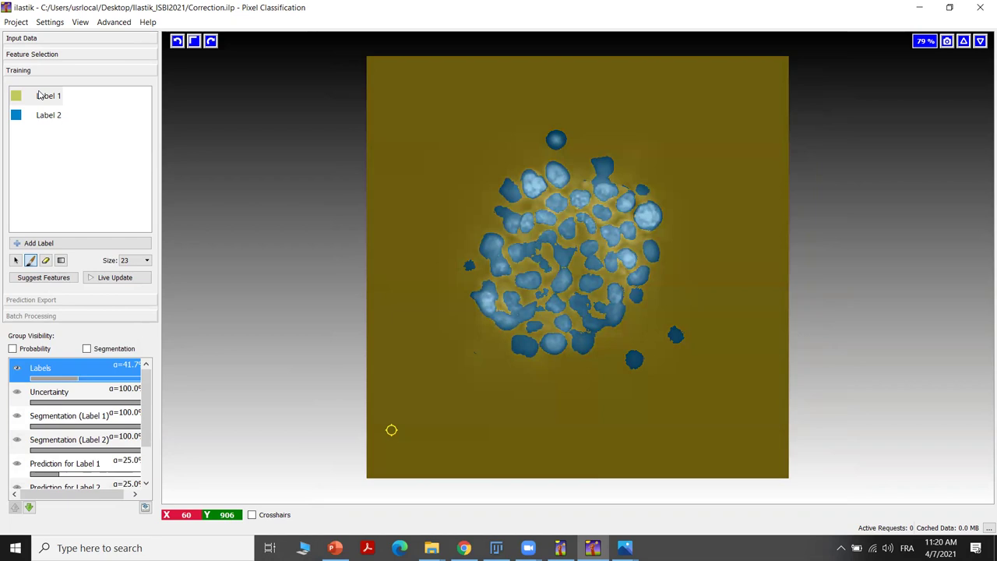
# - Try the Label 2 brush on the curved nucleus near the spheroid's centre and on the bright nucleus above it
pyautogui.scroll(2, 673, 142)
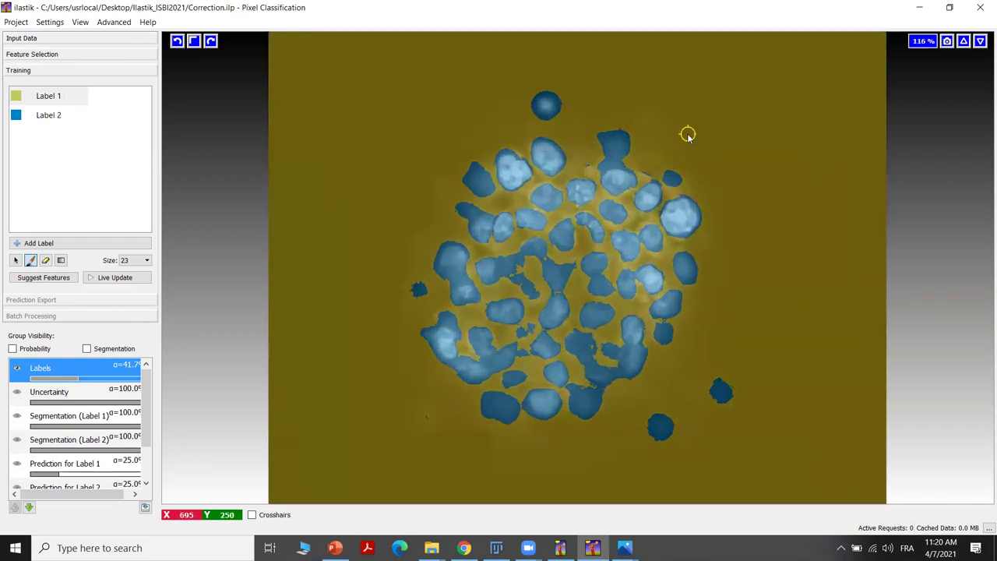
pyautogui.scroll(2, 680, 134)
pyautogui.scroll(-1, 656, 178)
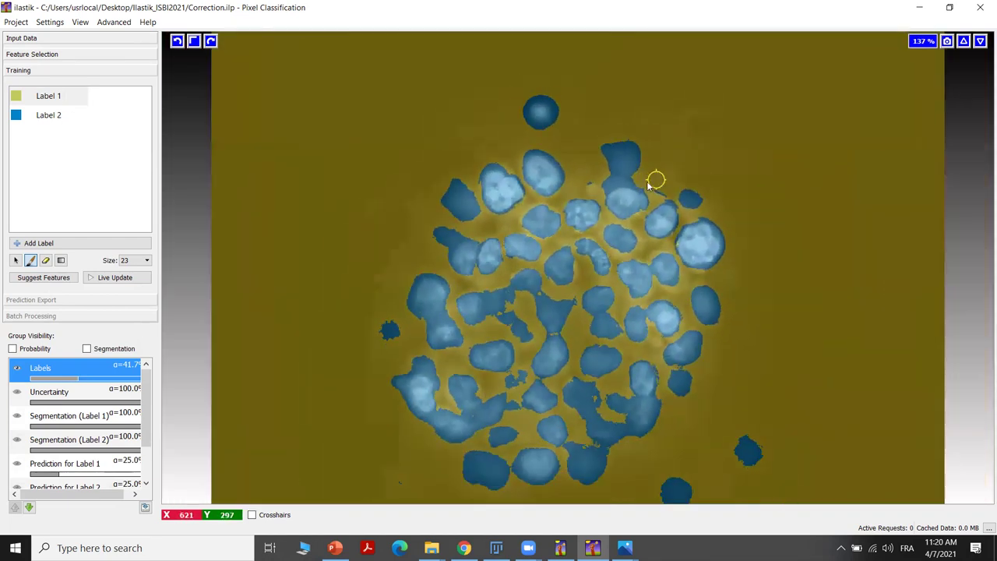
pyautogui.click(47, 114)
pyautogui.scroll(1, 607, 263)
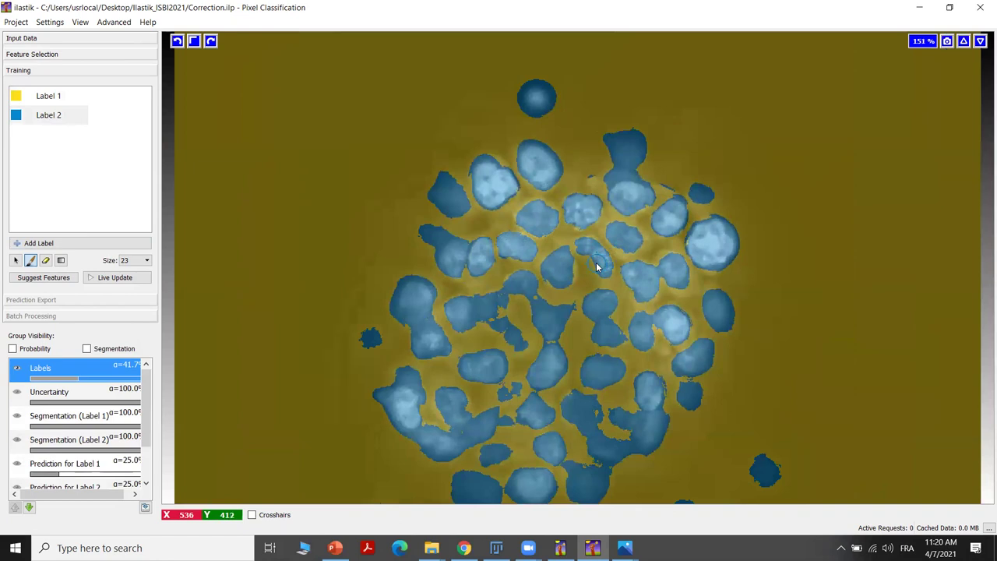
pyautogui.moveTo(596, 264); pyautogui.dragTo(601, 293)
pyautogui.scroll(2, 670, 259)
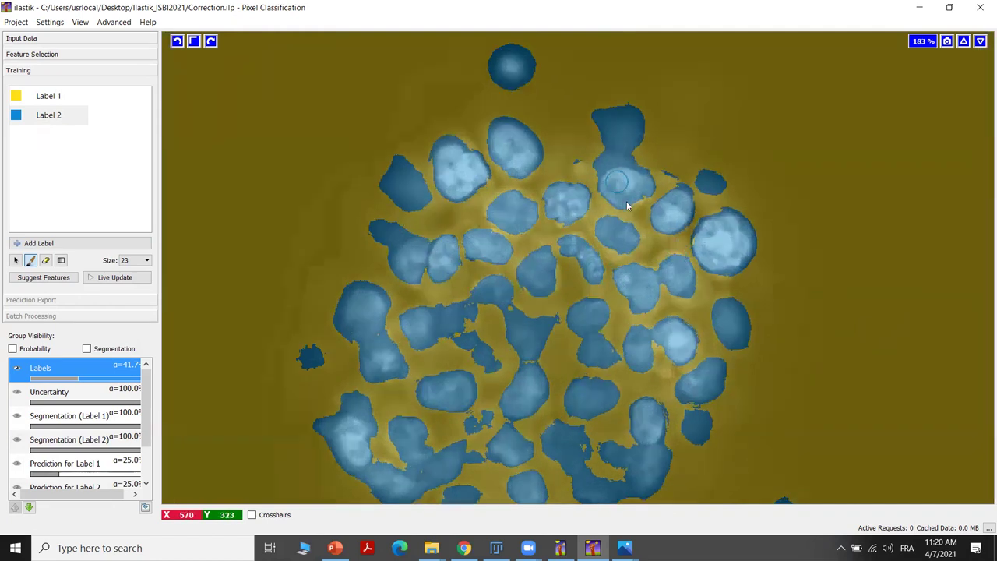
pyautogui.click(613, 189)
# - With Label 1 and brush size 3, paint a thin background line separating the small central nucleus from the merged clump below it
pyautogui.click(43, 99)
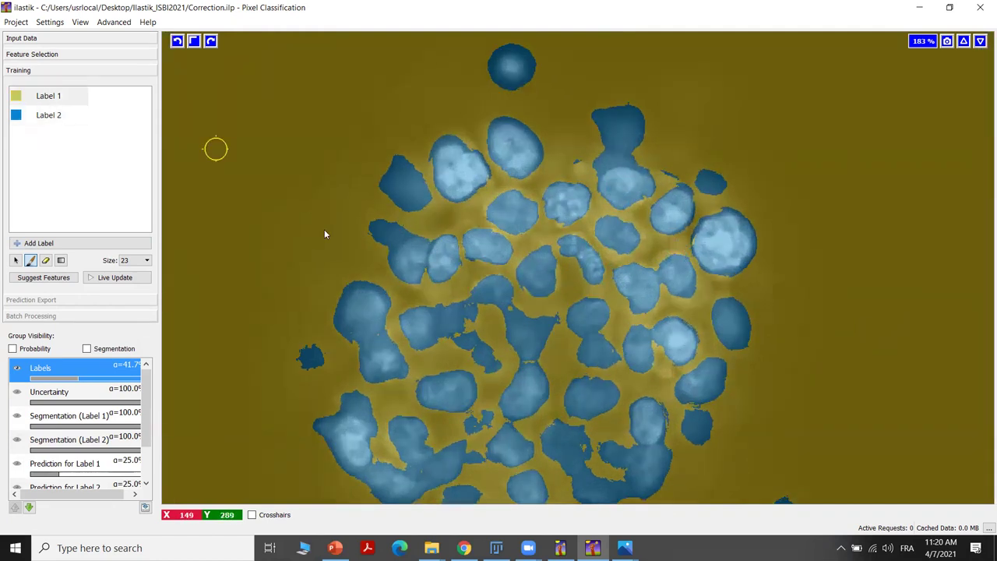
pyautogui.click(137, 260)
pyautogui.click(145, 279)
pyautogui.scroll(1, 553, 239)
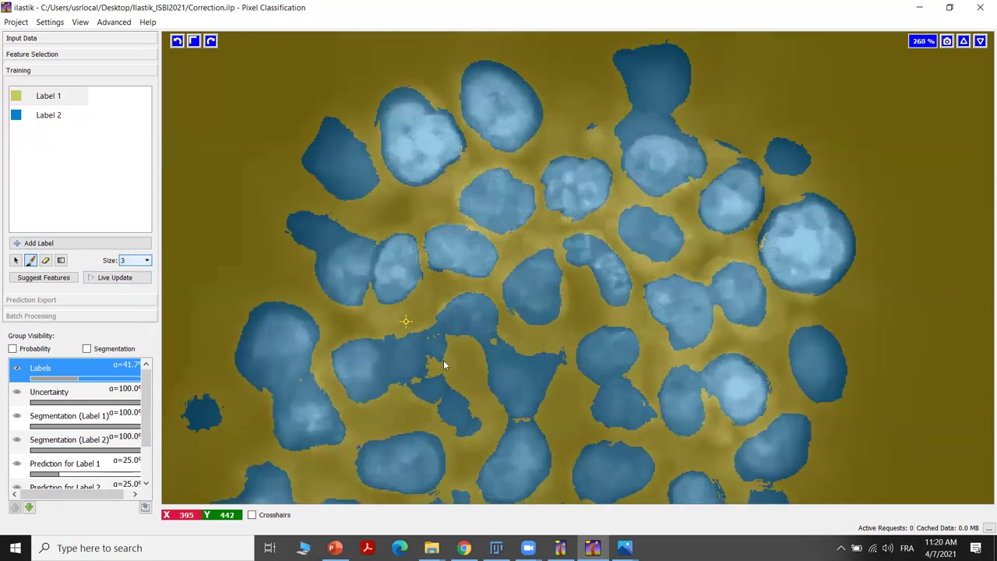
pyautogui.scroll(1, 445, 363)
pyautogui.moveTo(462, 343); pyautogui.dragTo(477, 342)
# - Reduce the Labels layer's opacity to about 13.9% to show the raw nuclei more clearly
pyautogui.scroll(-2, 543, 376)
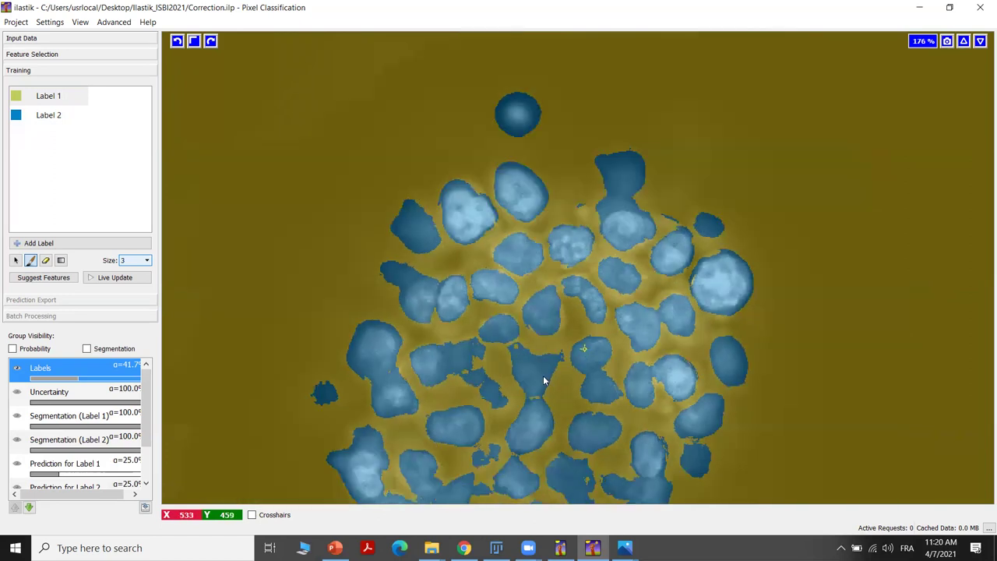
pyautogui.scroll(1, 403, 383)
pyautogui.moveTo(77, 379); pyautogui.dragTo(45, 379)
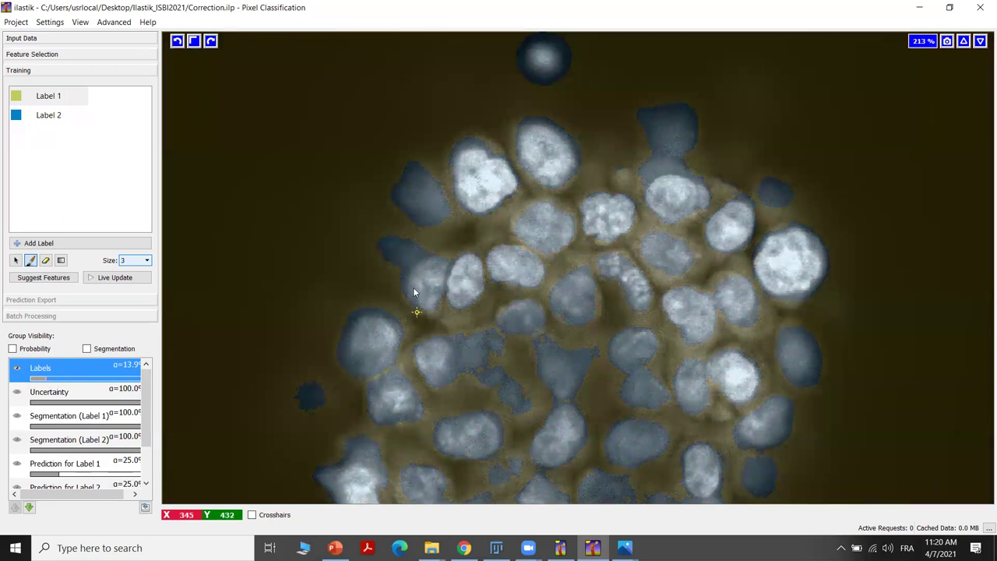
# - Paint thin Label 1 background lines to separate the round nucleus, the bright left nucleus and the merged nuclei in the spheroid's lower-left clump
pyautogui.hotkey('ctrl', 'z')
pyautogui.scroll(-6, 542, 366)
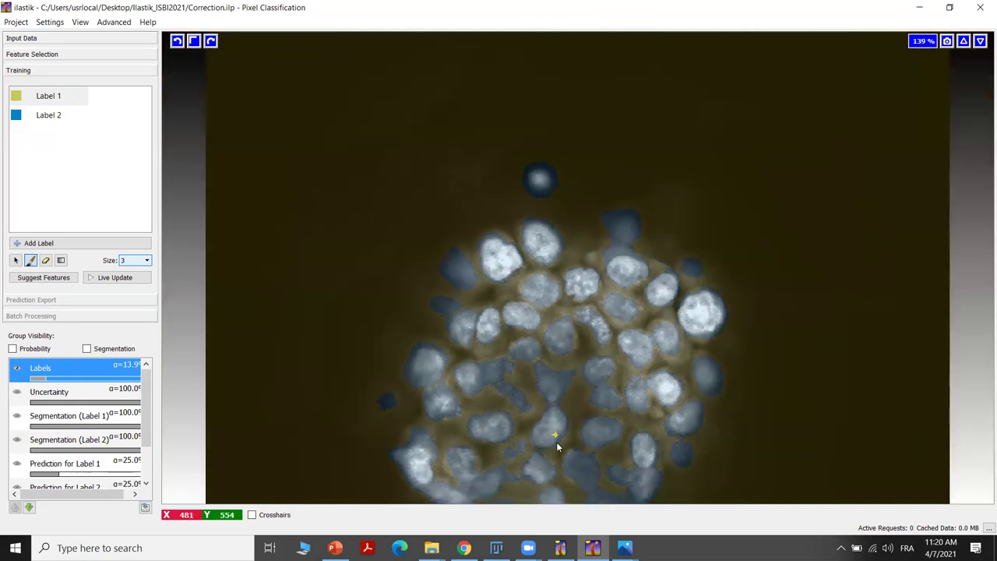
pyautogui.scroll(3, 563, 457)
pyautogui.scroll(5, 507, 327)
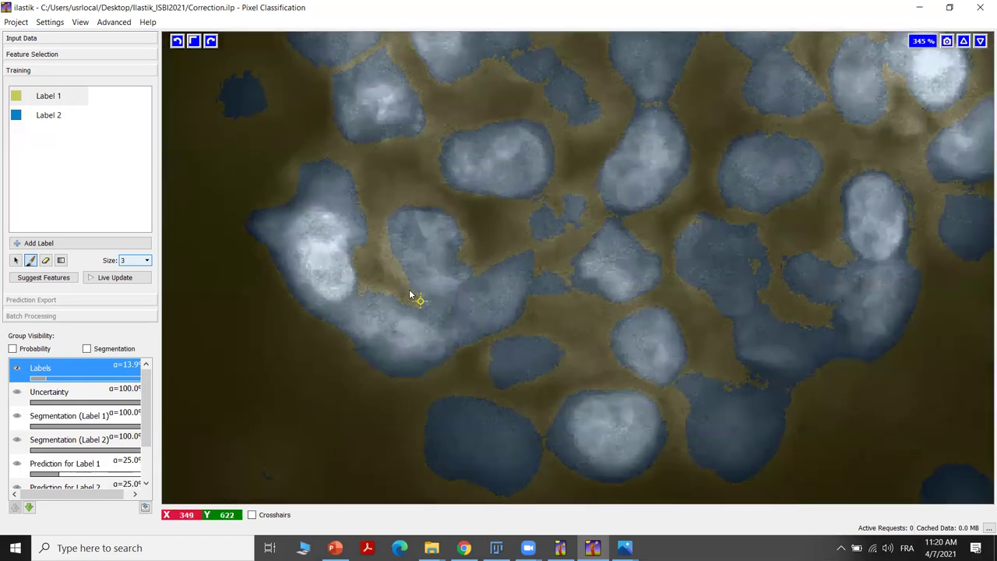
pyautogui.moveTo(481, 266); pyautogui.dragTo(481, 264)
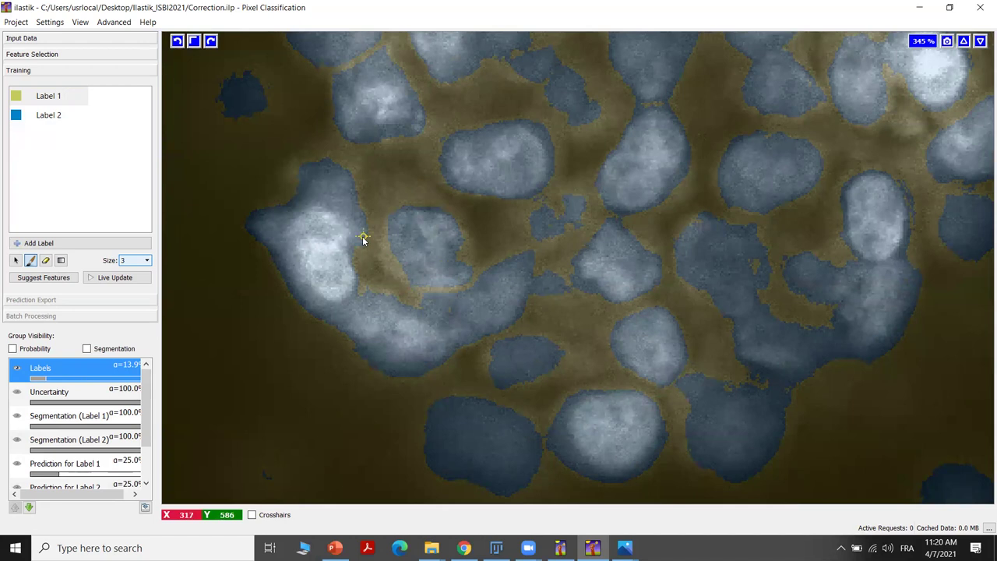
pyautogui.moveTo(318, 317); pyautogui.dragTo(364, 274)
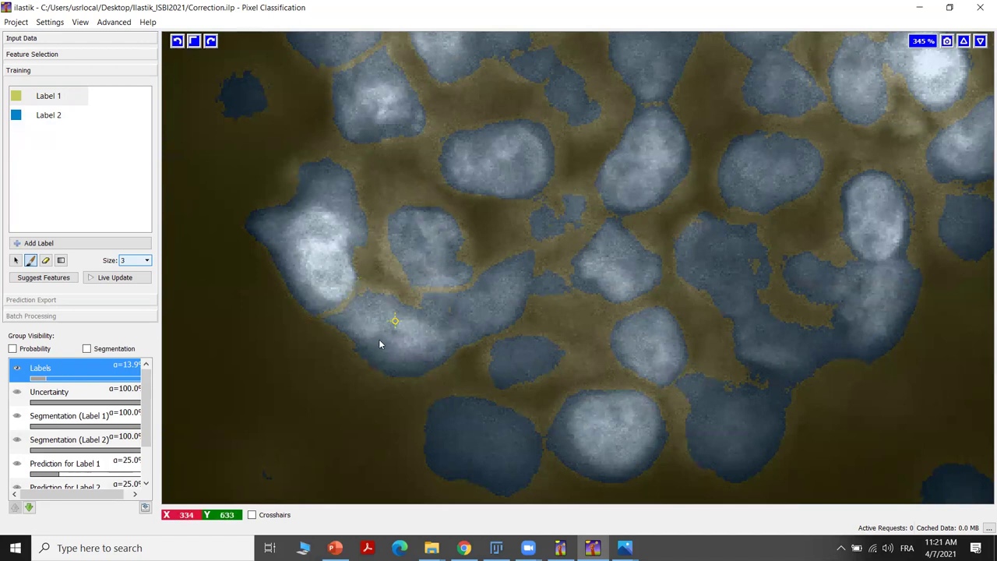
pyautogui.moveTo(351, 354)
pyautogui.mouseDown()
pyautogui.moveTo(392, 331)
pyautogui.moveTo(415, 301)
pyautogui.mouseUp()
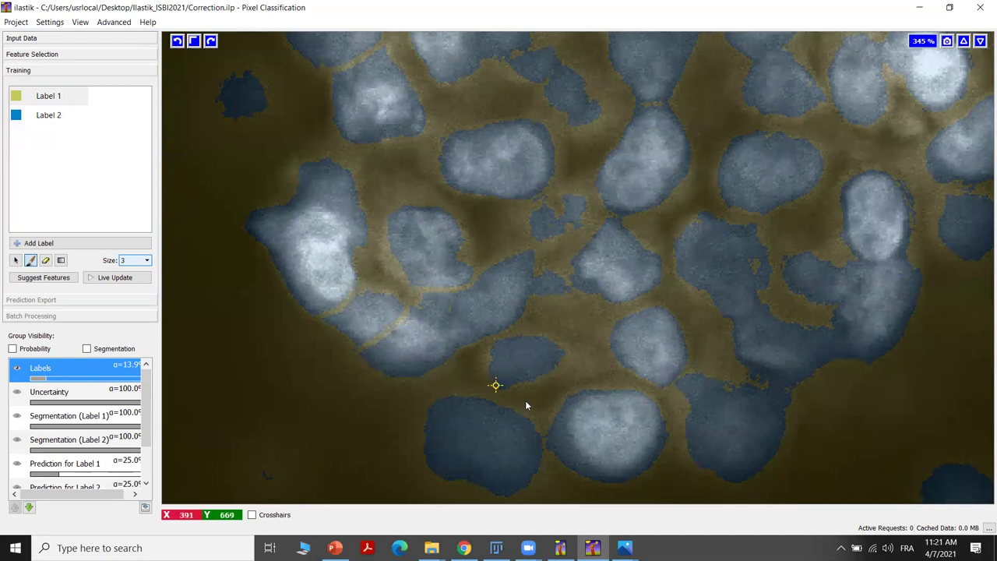
# - Paint two Label 1 lines isolating the middle nucleus of the lower-right clump from its upper-left and right neighbours
pyautogui.moveTo(707, 324)
pyautogui.mouseDown()
pyautogui.moveTo(738, 319)
pyautogui.moveTo(769, 295)
pyautogui.mouseUp()
pyautogui.moveTo(821, 318); pyautogui.dragTo(852, 366)
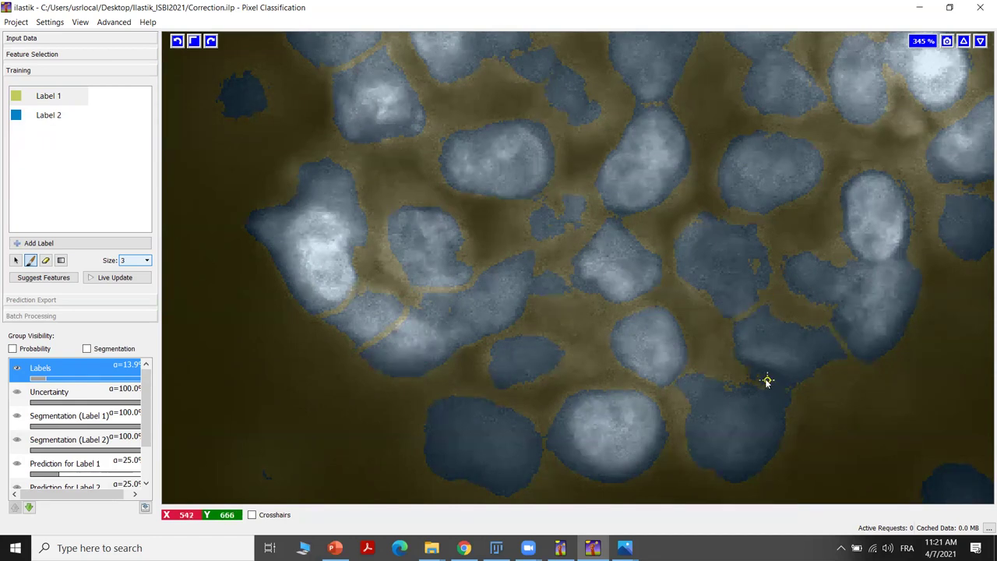
pyautogui.scroll(-5, 769, 328)
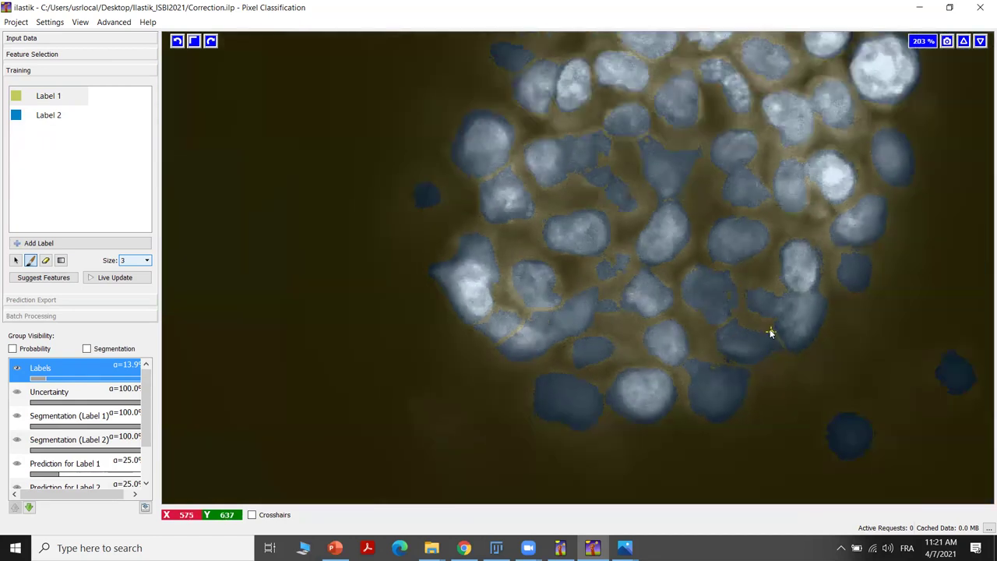
# - Separate the central triangular nucleus from the oval below, and the bright right-hand nucleus and upper-left round nucleus from their neighbours, using Label 1 lines
pyautogui.scroll(5, 869, 204)
pyautogui.moveTo(727, 121); pyautogui.dragTo(733, 170)
pyautogui.moveTo(483, 189); pyautogui.dragTo(516, 194)
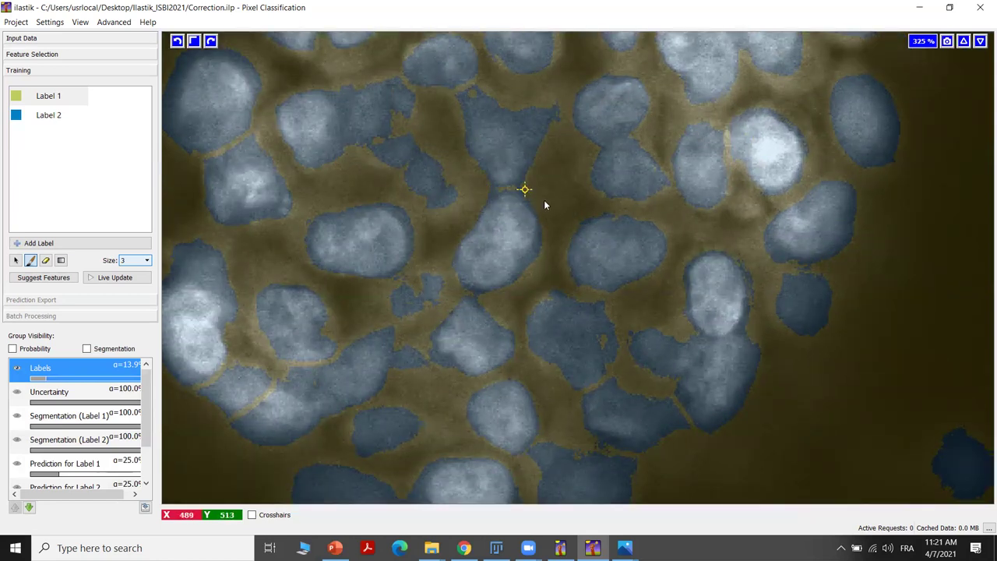
pyautogui.click(404, 165)
# - Draw a Label 1 line between the two touching nuclei below and left of the large bright nucleus on the spheroid's right side
pyautogui.scroll(-5, 412, 166)
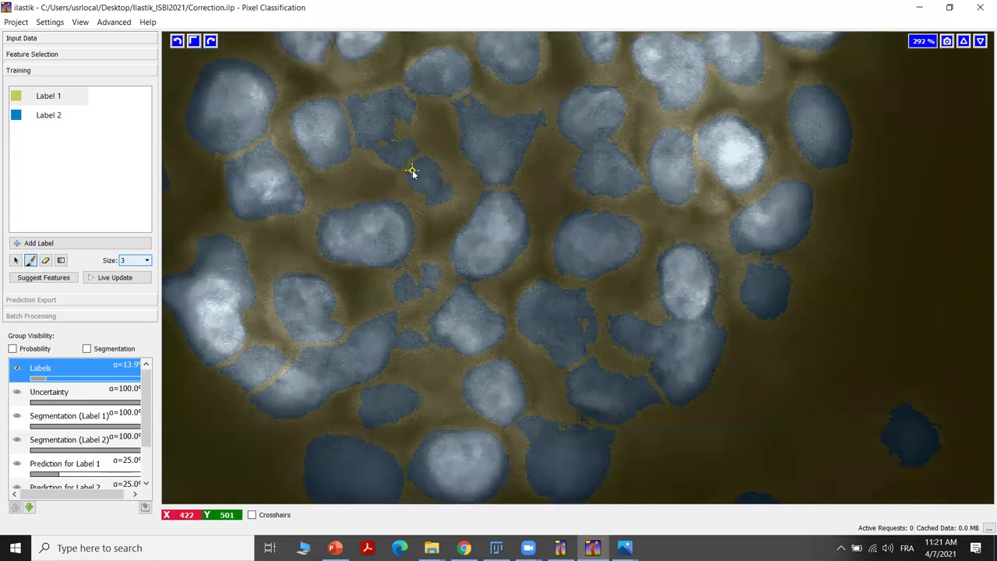
pyautogui.scroll(3, 639, 82)
pyautogui.scroll(3, 700, 70)
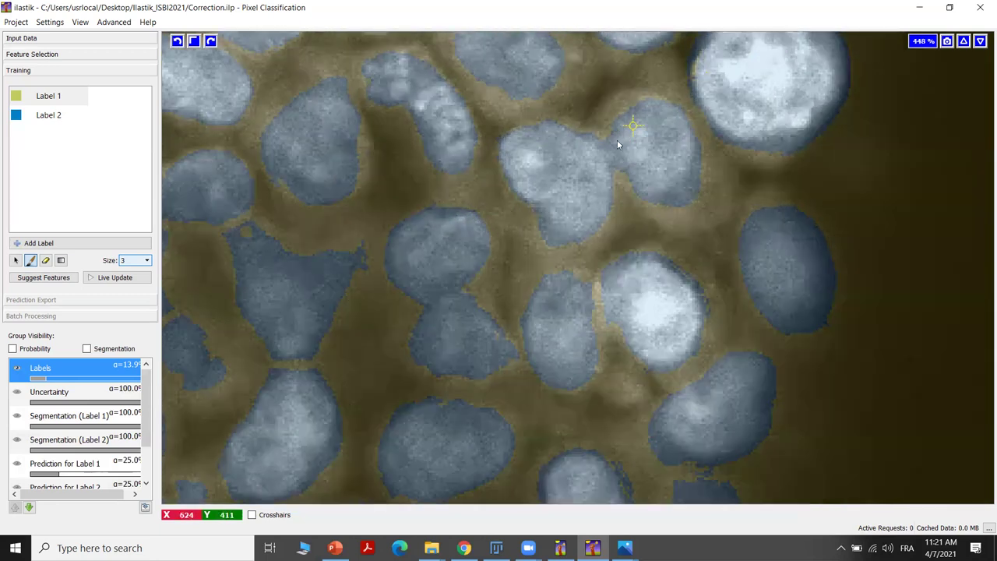
pyautogui.moveTo(606, 161); pyautogui.dragTo(614, 182)
pyautogui.hotkey('ctrl', 'z')
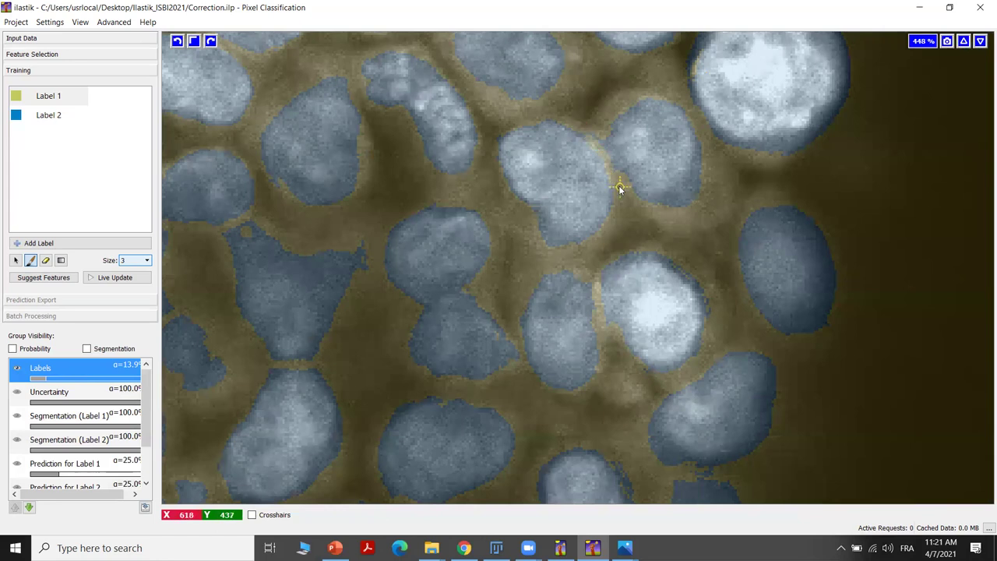
# - Paint a Label 1 line separating the dark nucleus at the spheroid's upper-right edge from the nucleus directly below it
pyautogui.scroll(-4, 619, 186)
pyautogui.scroll(2, 635, 185)
pyautogui.scroll(-2, 652, 190)
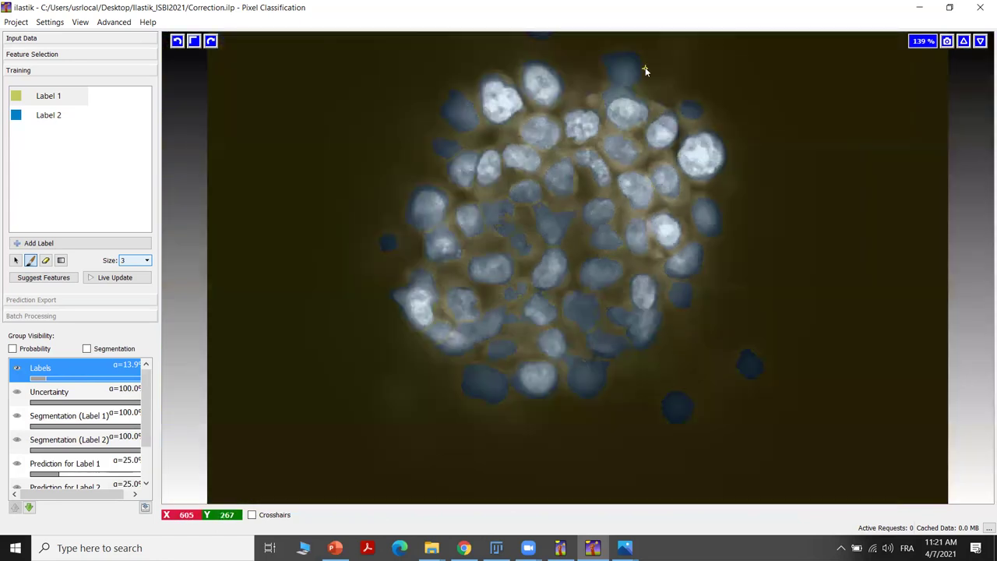
pyautogui.scroll(5, 645, 70)
pyautogui.moveTo(579, 107); pyautogui.dragTo(652, 129)
pyautogui.hotkey('ctrl', 'z')
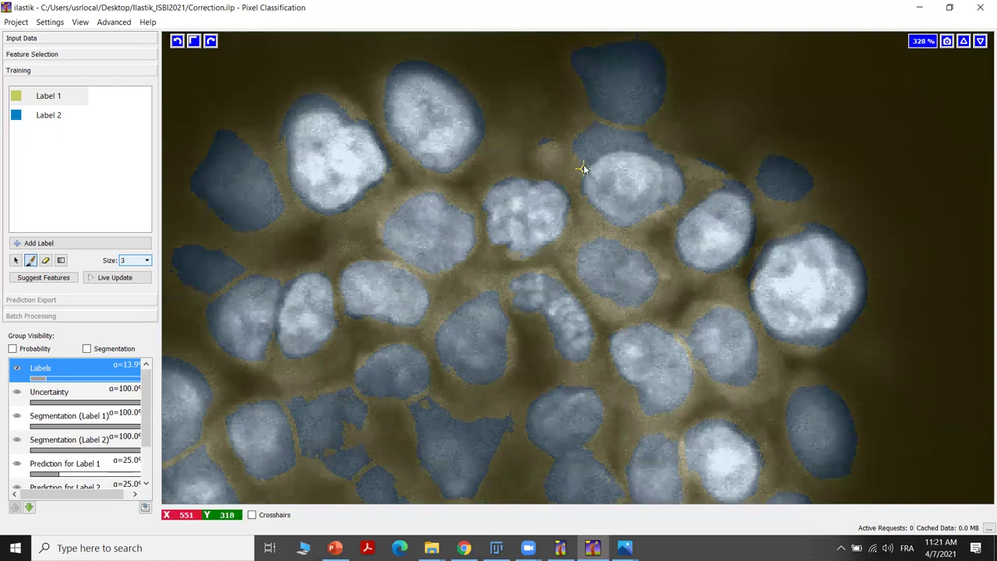
# - Separate the two adjacent nuclei on the spheroid's upper-left side with a Label 1 background line
pyautogui.scroll(-1, 514, 204)
pyautogui.scroll(-1, 524, 302)
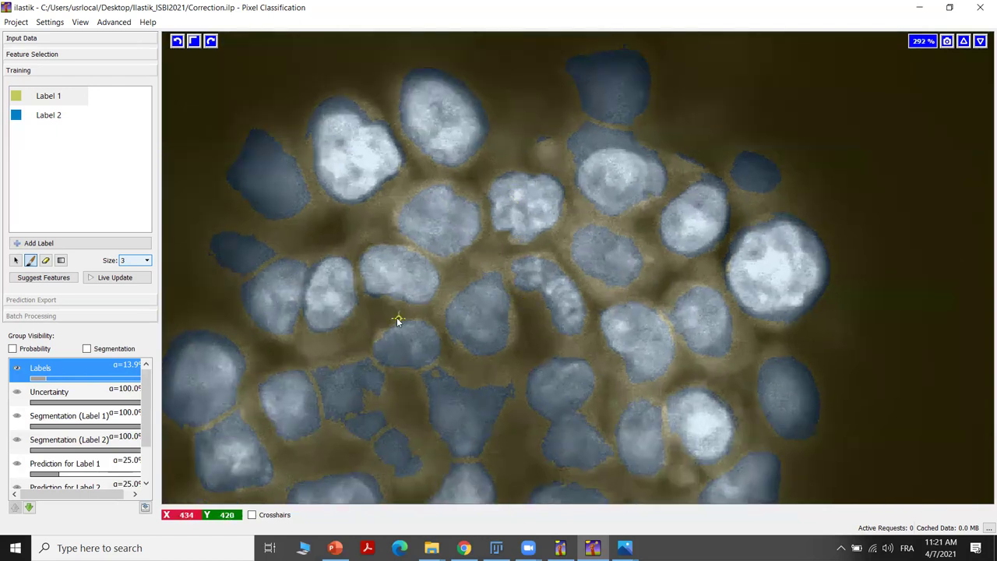
pyautogui.scroll(-1, 397, 320)
pyautogui.scroll(3, 325, 304)
pyautogui.moveTo(321, 319); pyautogui.dragTo(334, 259)
pyautogui.hotkey('ctrl', 'z')
# - Add Label 1 lines to split the remaining joined nuclei in the spheroid's lower-left and lower-right clumps
pyautogui.scroll(-1, 396, 266)
pyautogui.scroll(-4, 446, 306)
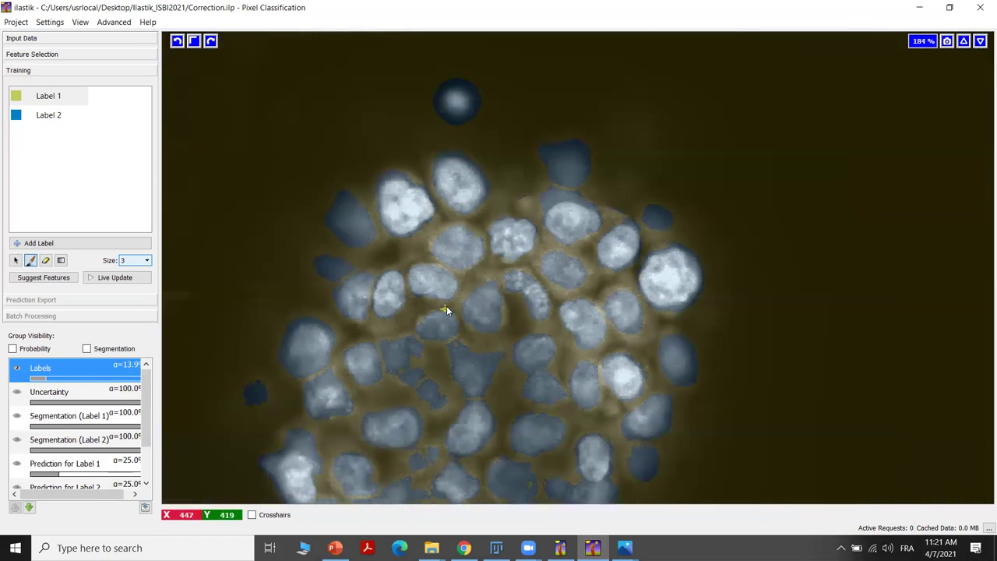
pyautogui.scroll(1, 558, 353)
pyautogui.scroll(3, 561, 362)
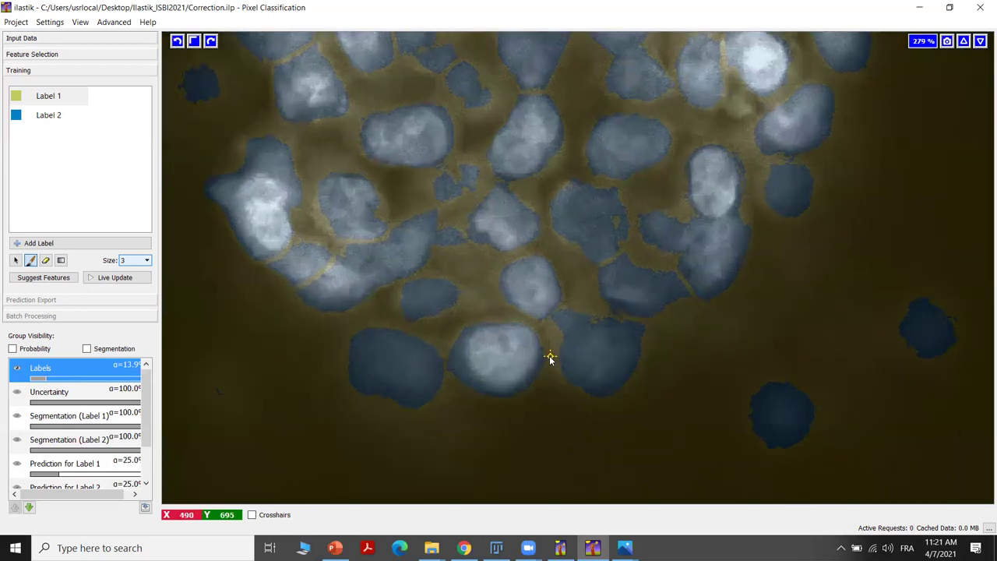
pyautogui.scroll(2, 328, 255)
pyautogui.hotkey('ctrl', 'z')
pyautogui.scroll(-2, 447, 317)
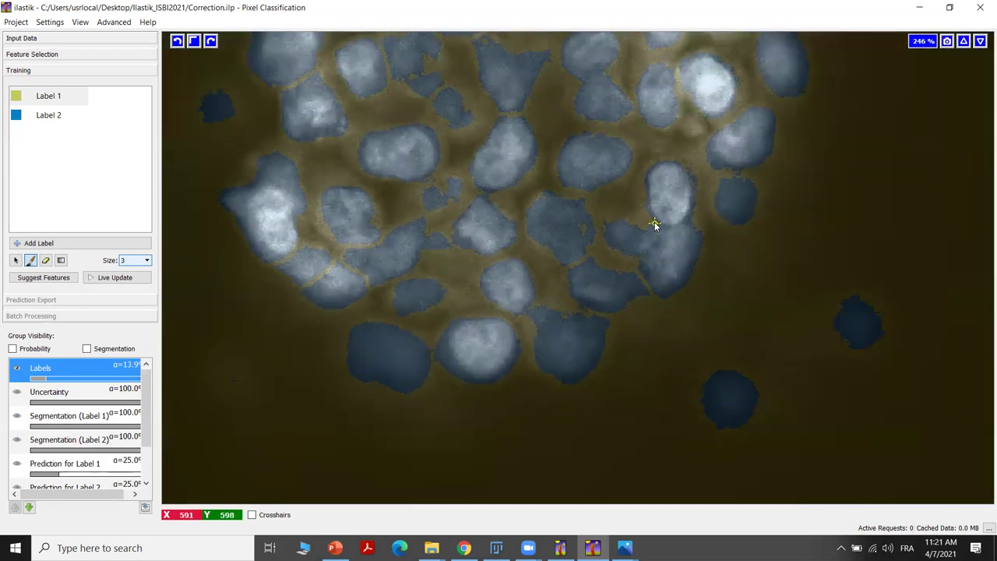
pyautogui.hotkey('ctrl', 'z')
pyautogui.scroll(-1, 567, 249)
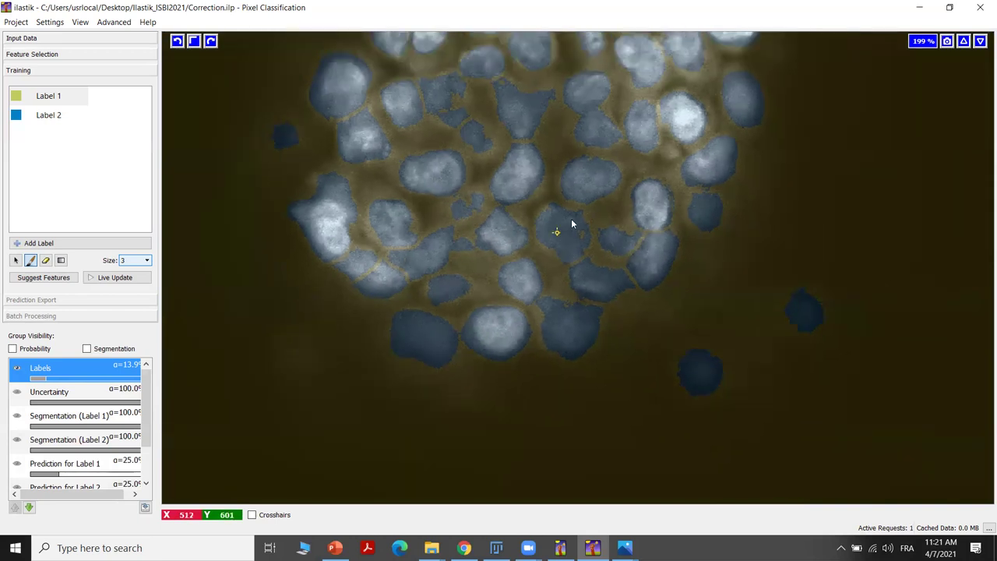
# - With Label 2 at brush size 11, fill out the small nucleus in the lower-right group and the round nucleus in the lower-left group
pyautogui.click(43, 115)
pyautogui.click(137, 262)
pyautogui.click(129, 305)
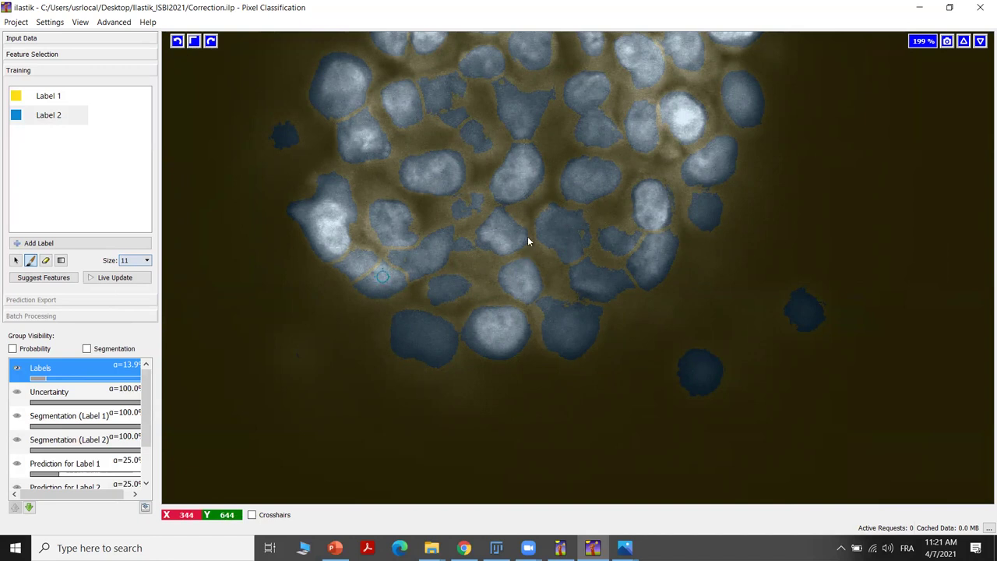
pyautogui.scroll(2, 527, 242)
pyautogui.moveTo(662, 229); pyautogui.dragTo(660, 235)
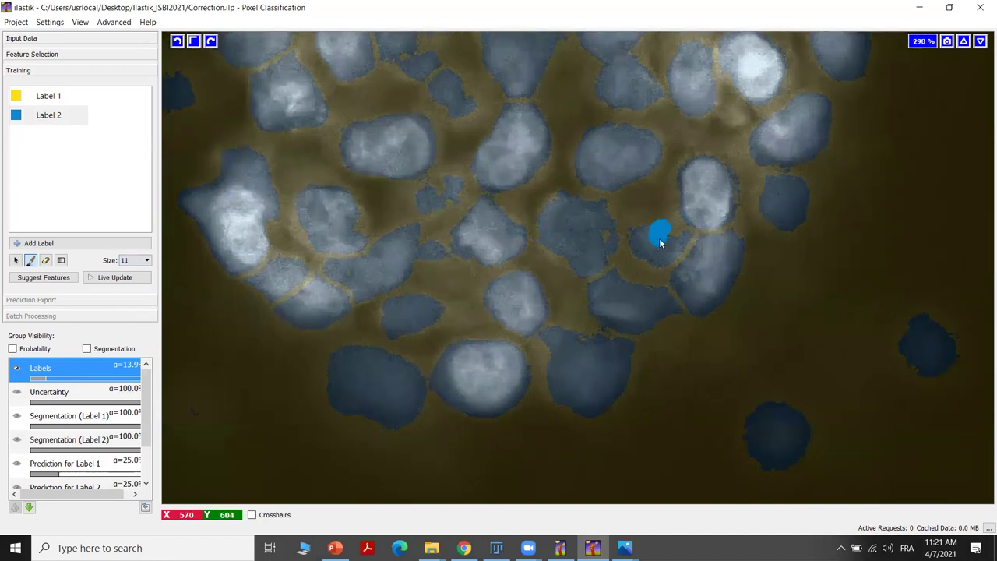
pyautogui.hotkey('ctrl', 'z')
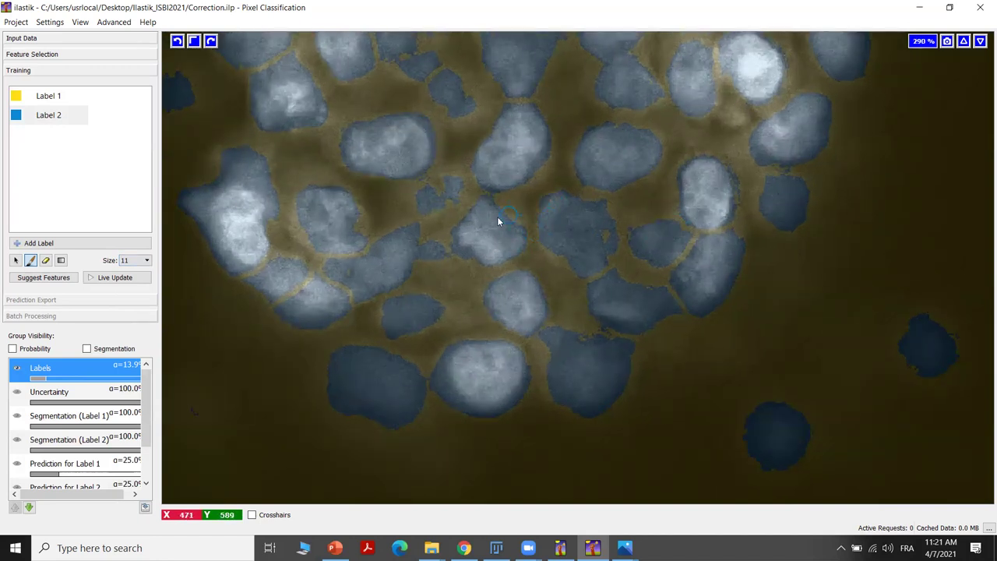
pyautogui.moveTo(355, 225)
pyautogui.mouseDown()
pyautogui.moveTo(323, 236)
pyautogui.moveTo(296, 216)
pyautogui.mouseUp()
pyautogui.hotkey('ctrl', 'z')
# - Paint Label 2 around the left, lower and right rim of the nucleus just below the two bright nuclei at the spheroid's top
pyautogui.scroll(-1, 301, 201)
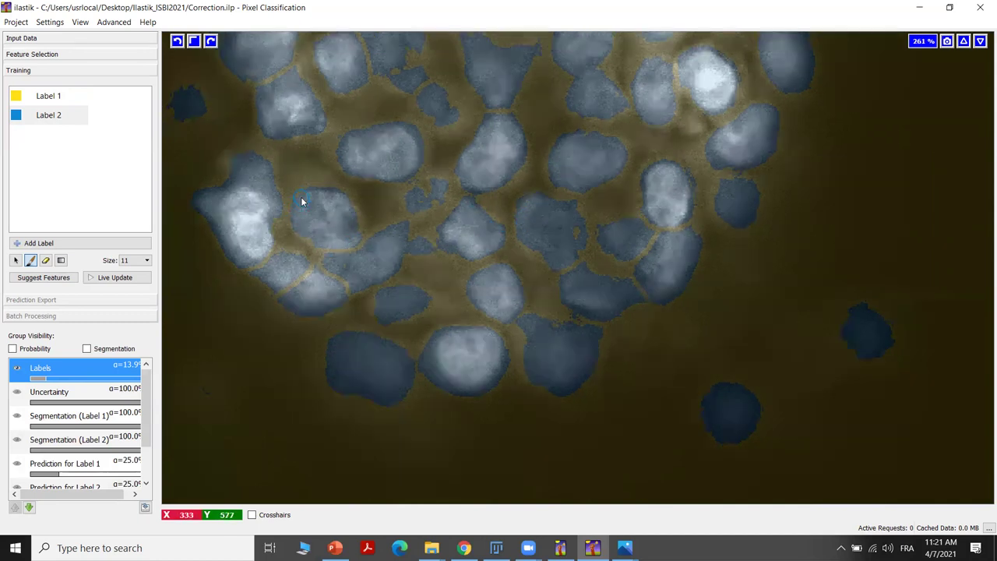
pyautogui.scroll(-3, 301, 201)
pyautogui.scroll(3, 621, 98)
pyautogui.scroll(-2, 624, 99)
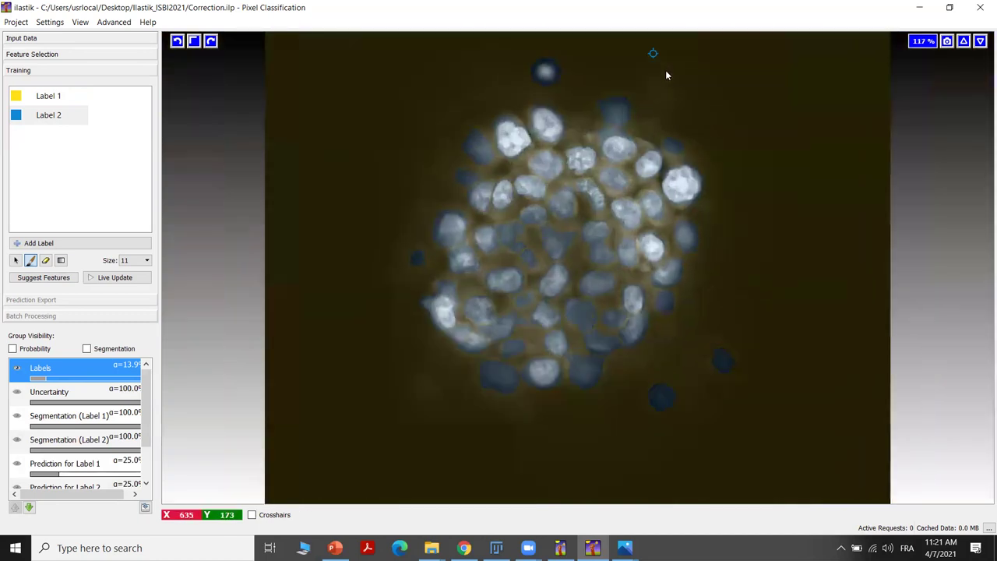
pyautogui.scroll(10, 416, 279)
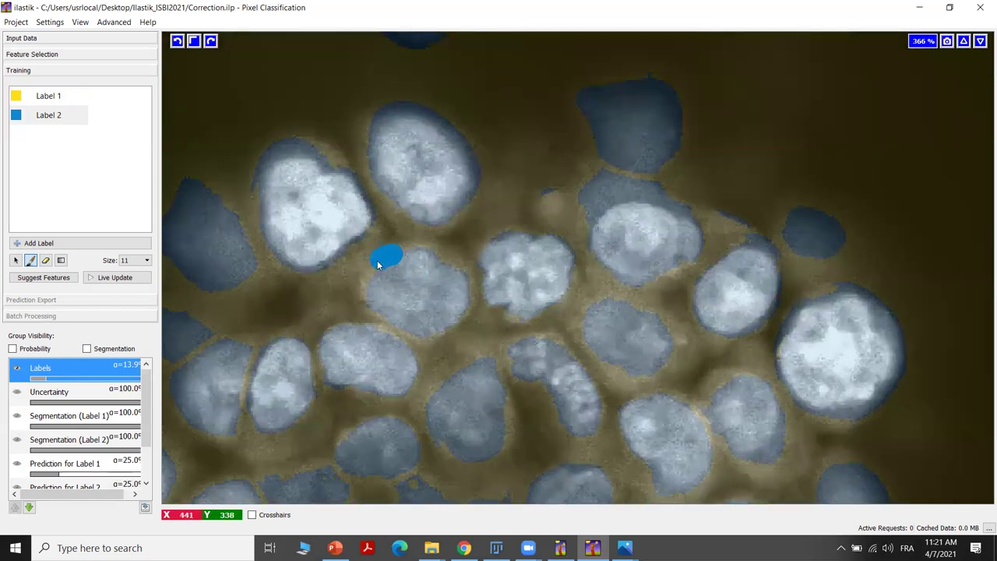
pyautogui.moveTo(465, 303); pyautogui.dragTo(456, 270)
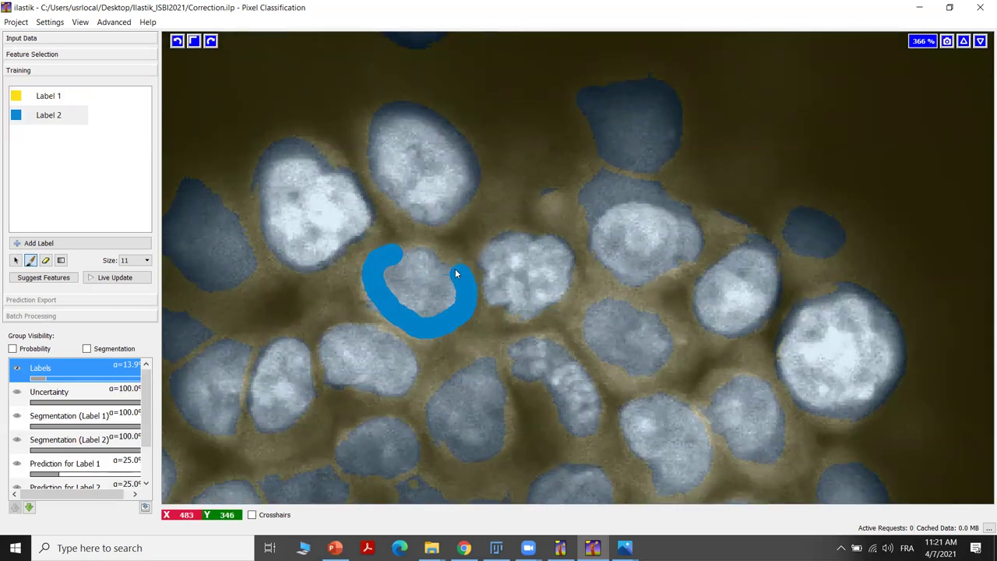
# - Raise the Labels layer's opacity to 100% with the whole image in view
pyautogui.scroll(-10, 476, 275)
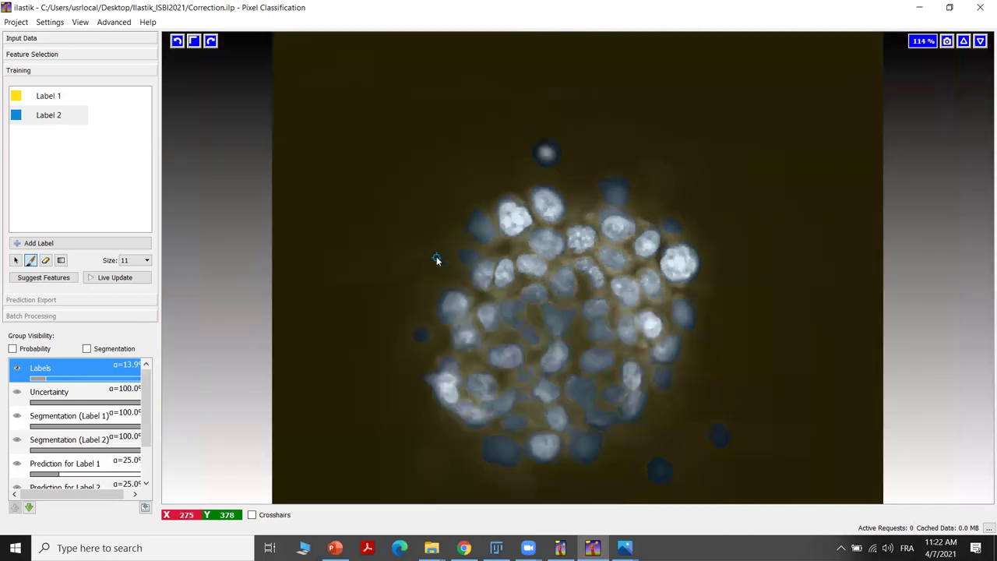
pyautogui.scroll(-1, 564, 336)
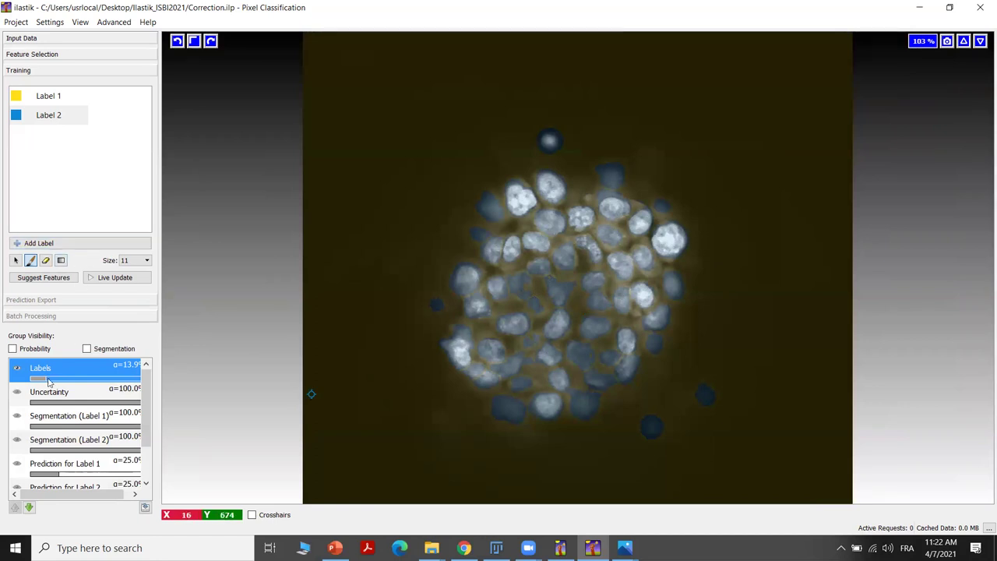
pyautogui.moveTo(48, 380); pyautogui.dragTo(166, 386)
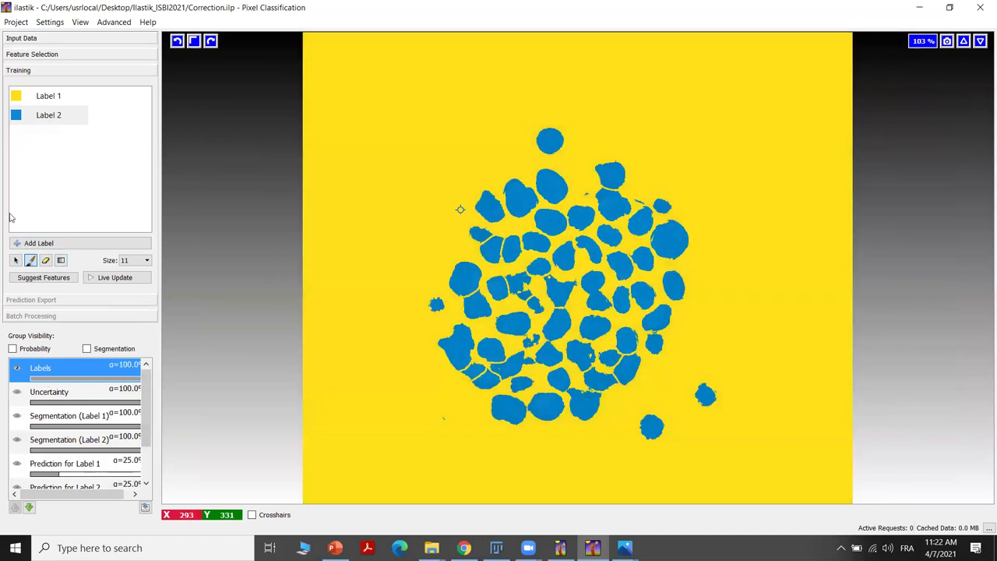
# - Paint over the stray specks near the spheroid's upper-right edge with Label 1, and fill gaps in the fragmented central nuclei with Label 2
pyautogui.click(35, 96)
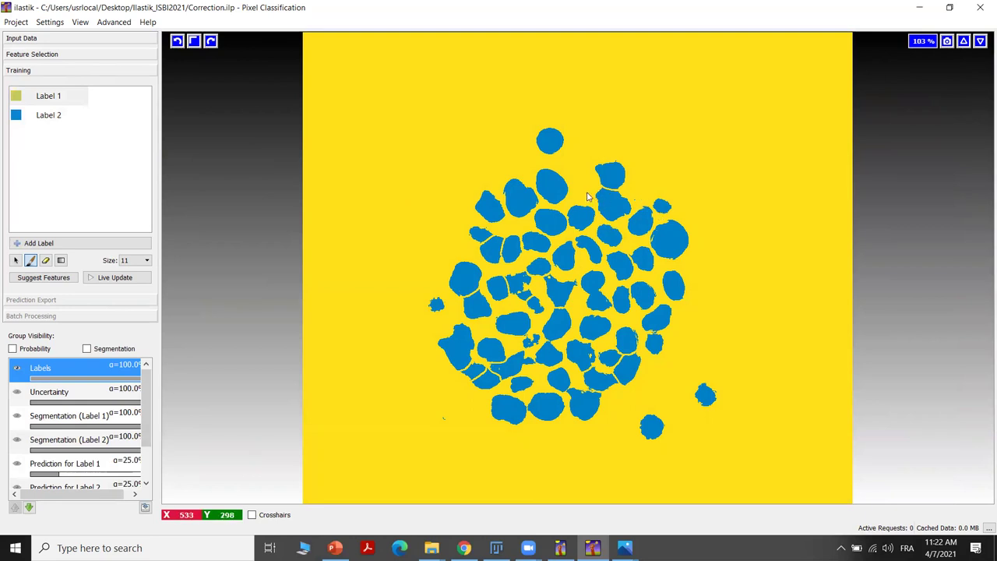
pyautogui.click(35, 124)
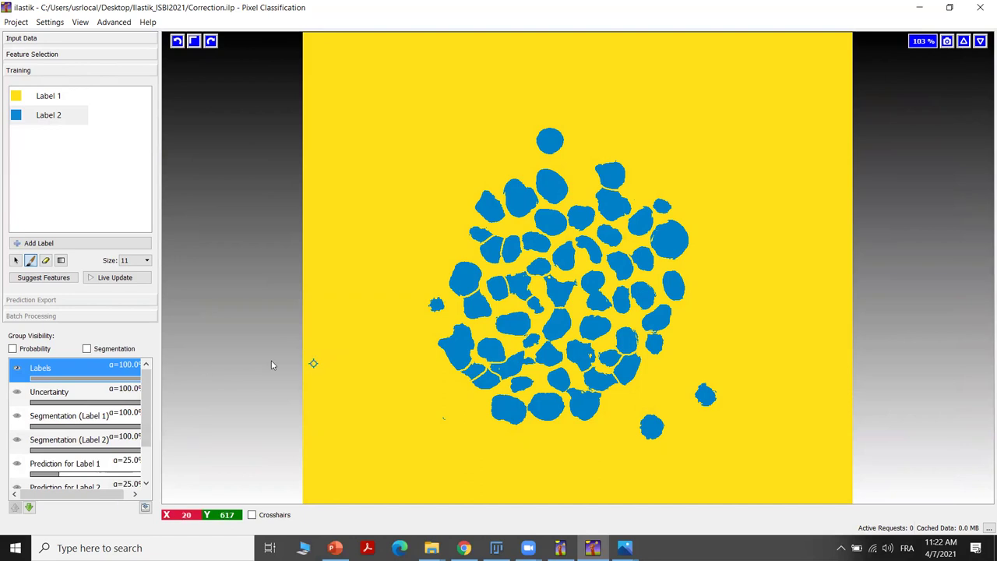
# - Open the export options for the Labels layer and renormalize its values from the range 1–2 to 0–255
pyautogui.rightClick(71, 371)
pyautogui.click(102, 387)
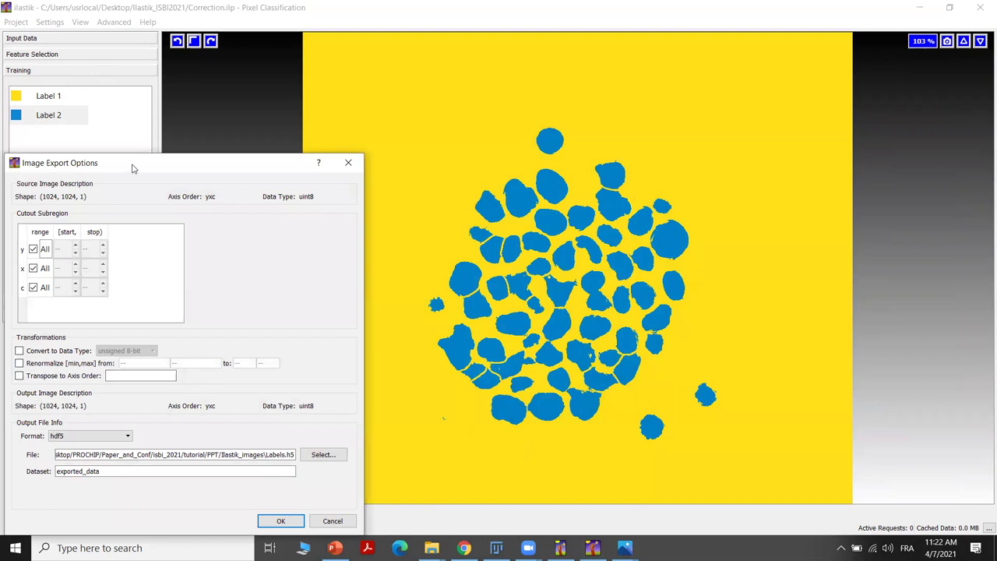
pyautogui.moveTo(132, 168); pyautogui.dragTo(479, 67)
pyautogui.click(366, 261)
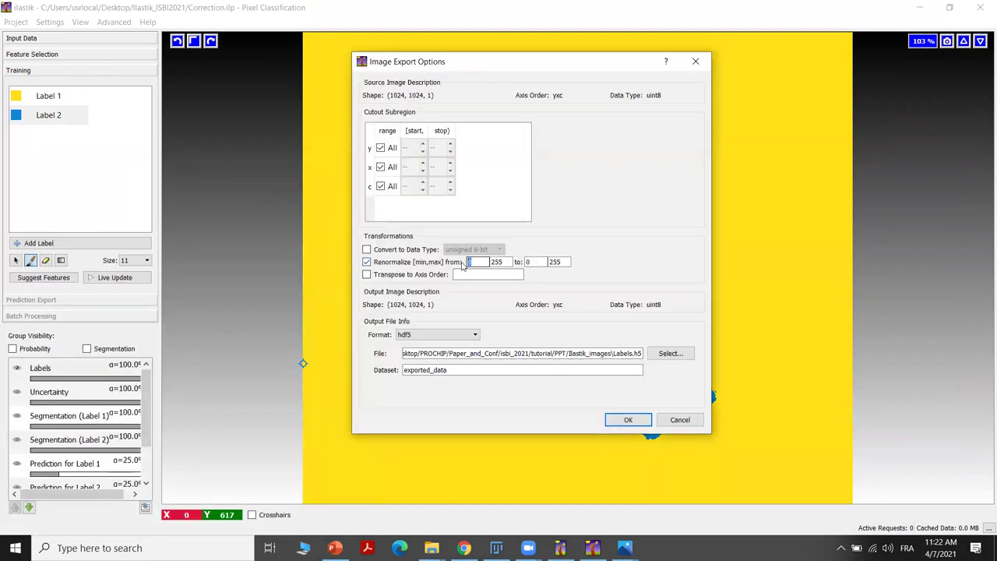
pyautogui.write('1')
pyautogui.press('Tab')
pyautogui.write('2')
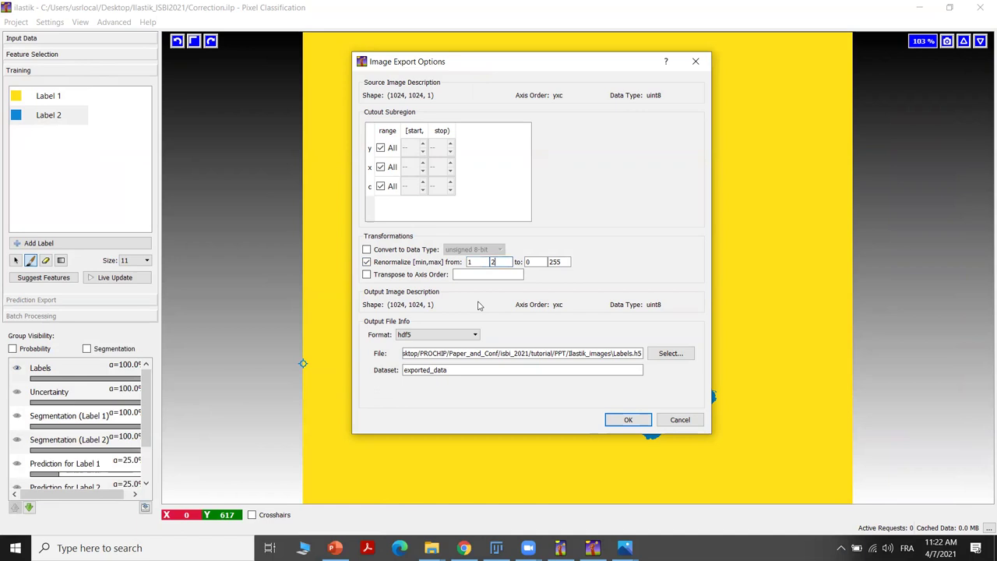
# - Set the Labels export's output format to png
pyautogui.click(461, 338)
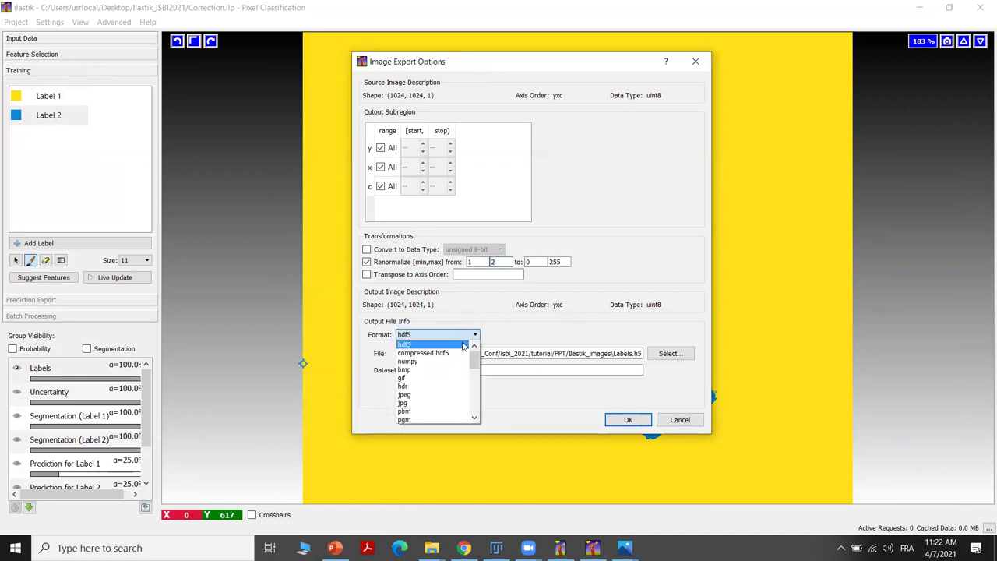
pyautogui.scroll(-2, 436, 395)
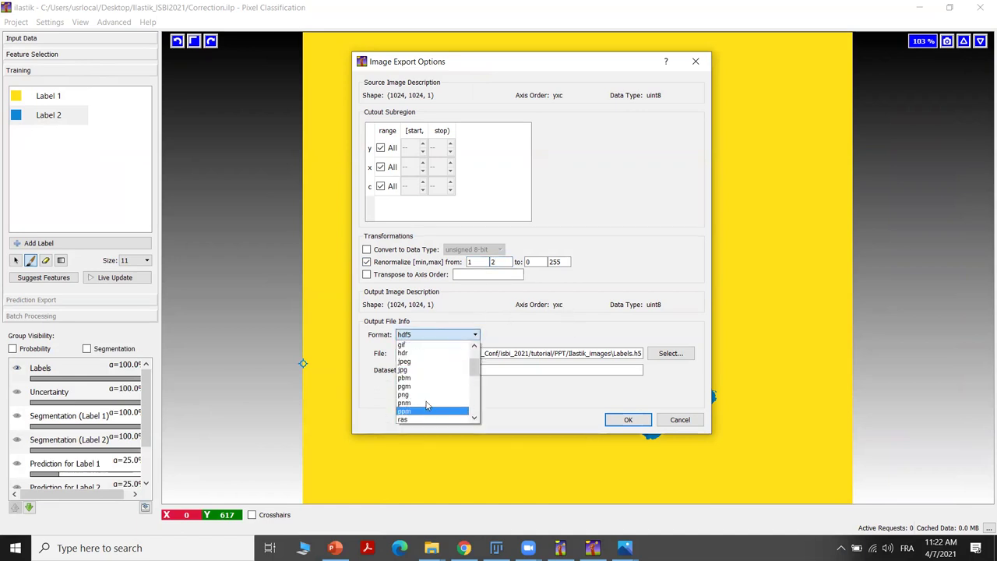
pyautogui.click(413, 397)
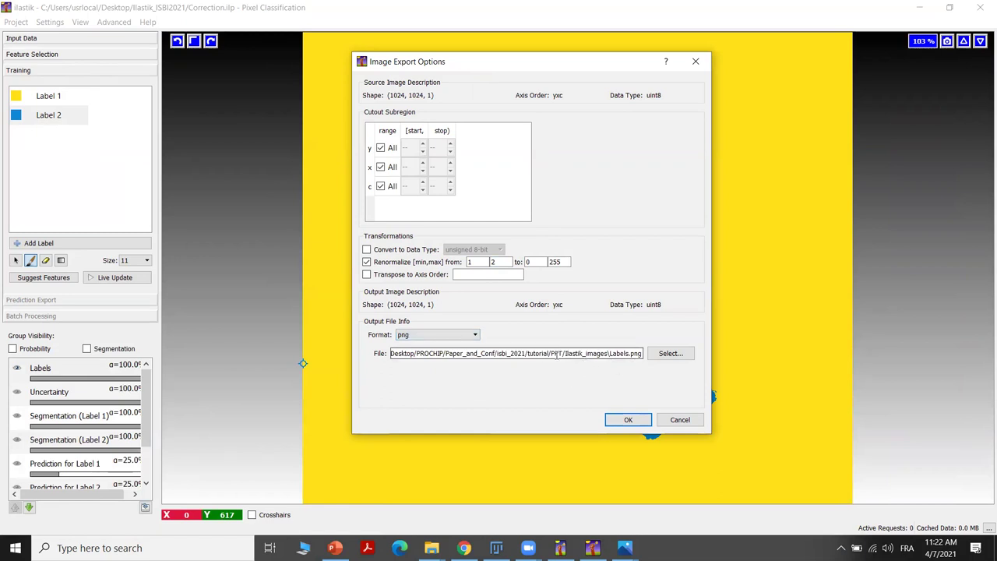
# - Set the export file to labels6 in the Desktop's Ilastik_ISBI2021 folder and run the export
pyautogui.click(671, 353)
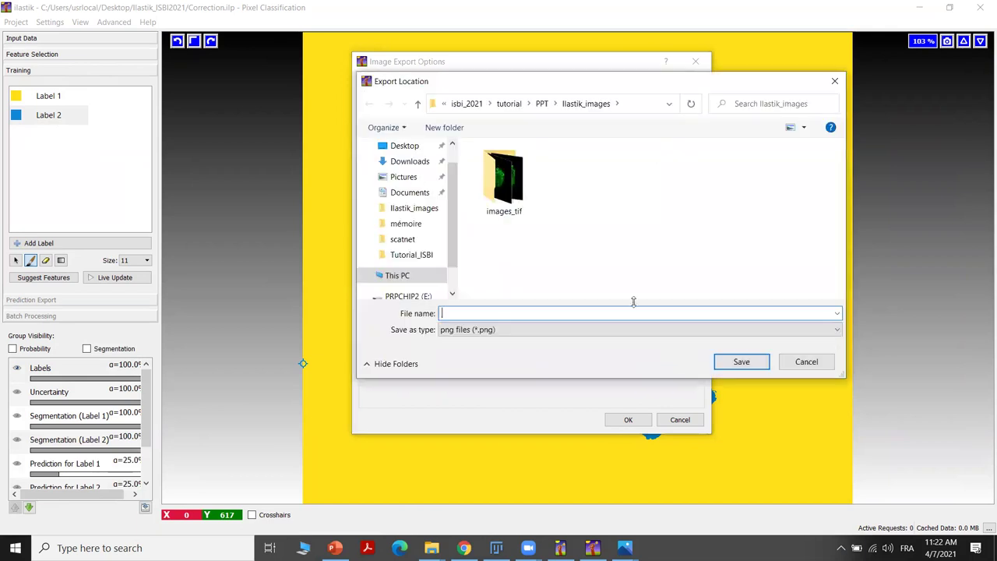
pyautogui.click(419, 148)
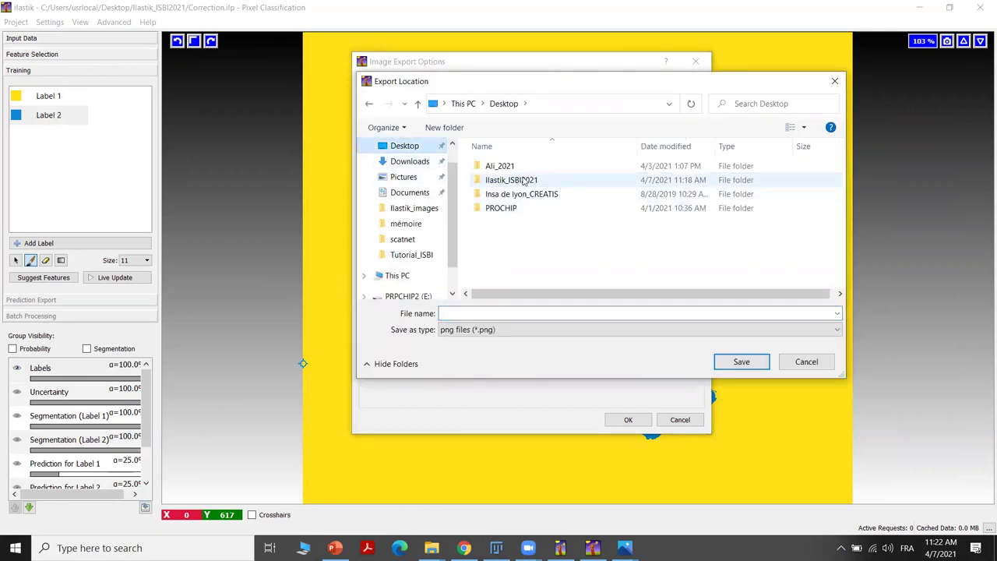
pyautogui.doubleClick(530, 178)
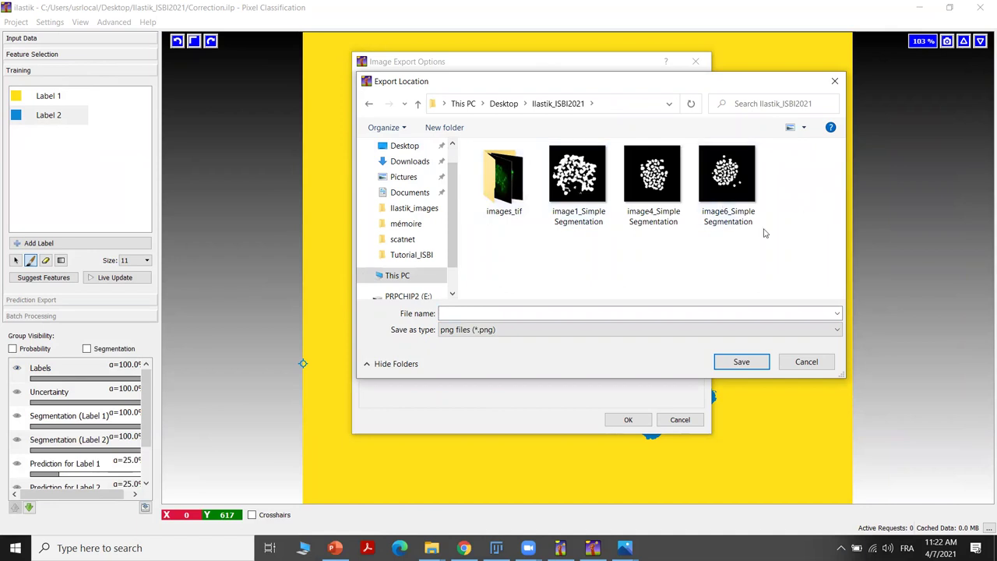
pyautogui.click(539, 313)
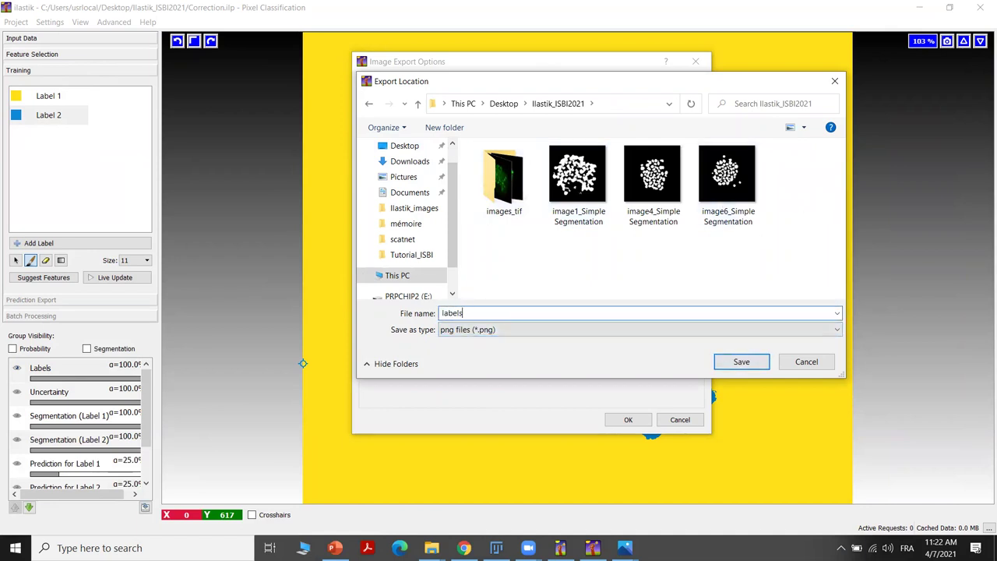
pyautogui.press('Return')
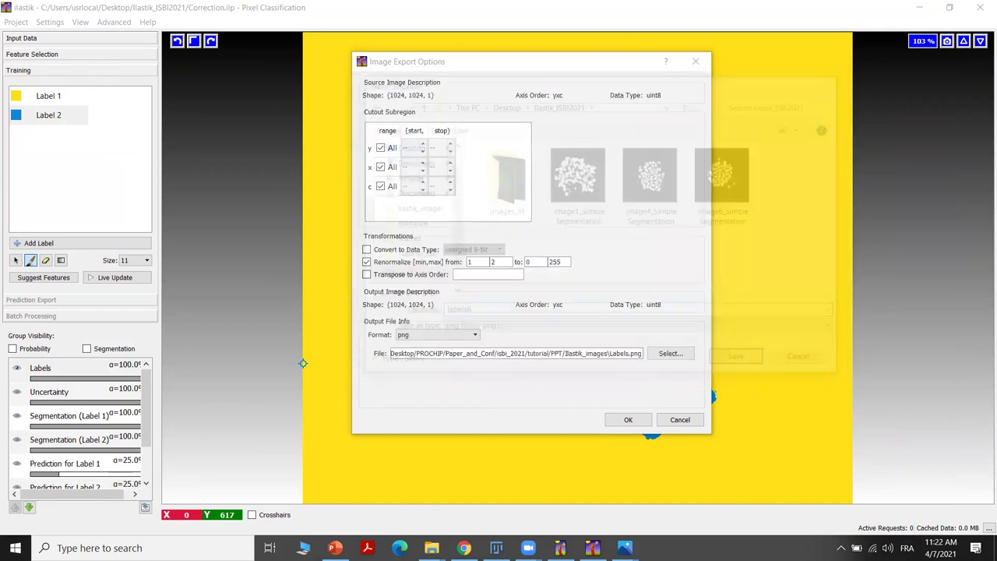
pyautogui.click(627, 420)
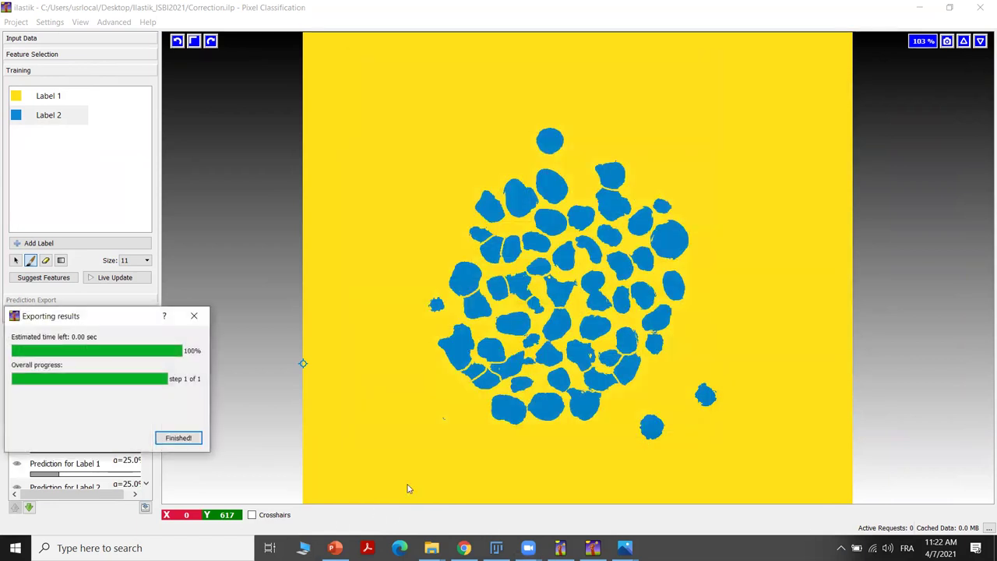
# - Switch to File Explorer, go up to the Ilastik_ISBI2021 folder and open the image6_Simple Segmentation PNG
pyautogui.moveTo(432, 548)
pyautogui.click(482, 507)
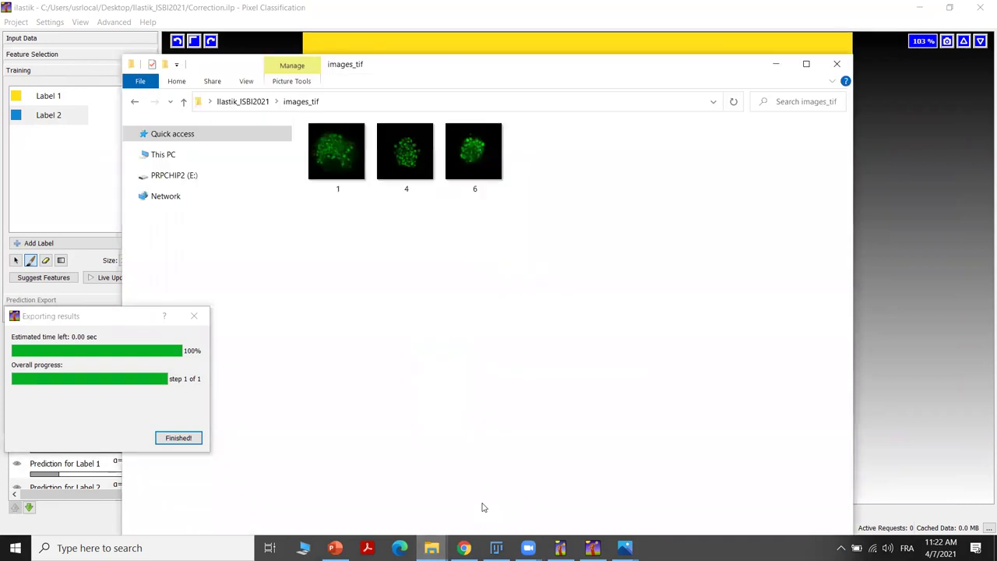
pyautogui.click(241, 101)
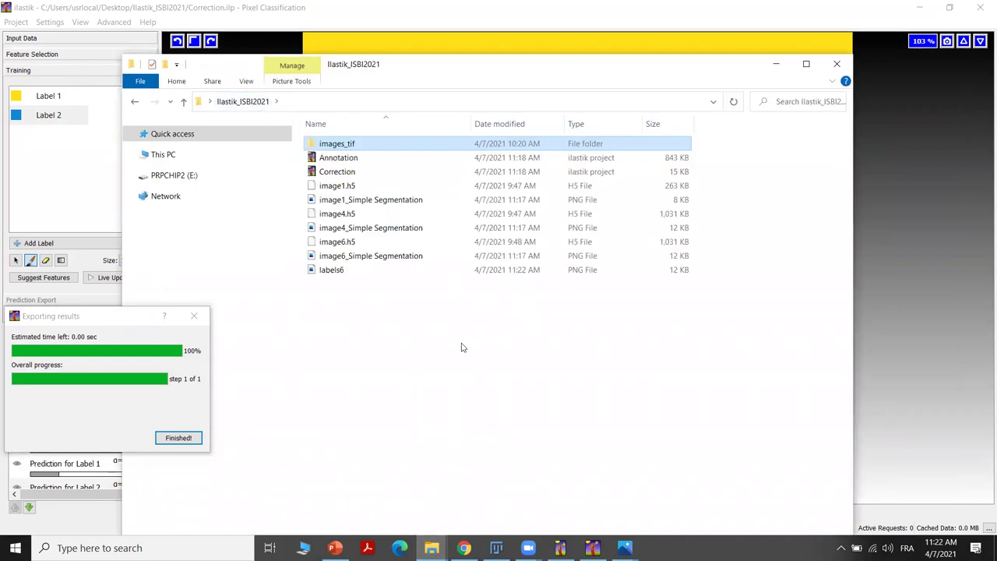
pyautogui.click(436, 320)
pyautogui.click(358, 257)
pyautogui.press('Return')
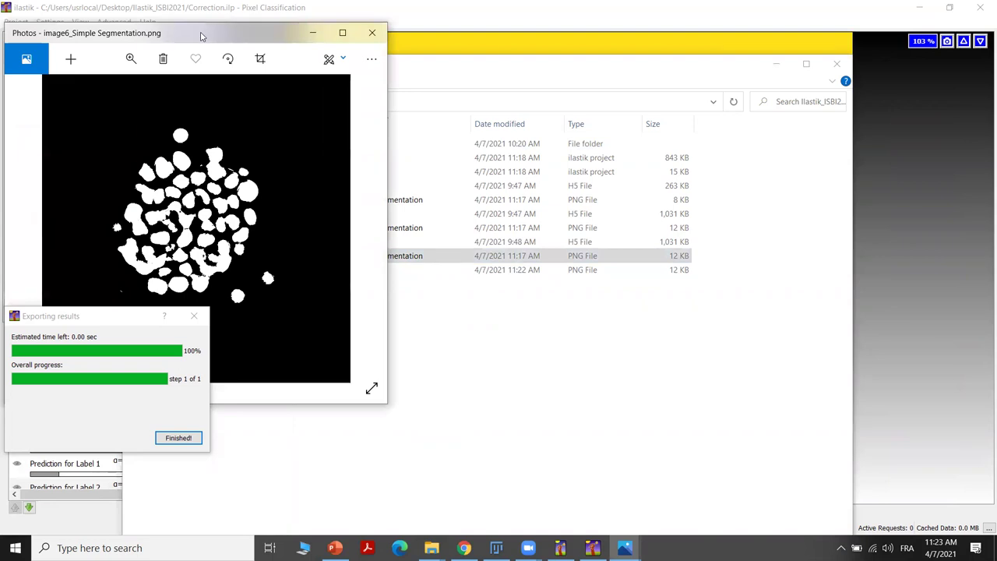
# - Dismiss the export progress window, open labels6 and arrange it side by side with the image6_Simple Segmentation picture for comparison
pyautogui.moveTo(201, 36); pyautogui.dragTo(230, 36)
pyautogui.click(194, 315)
pyautogui.doubleClick(507, 275)
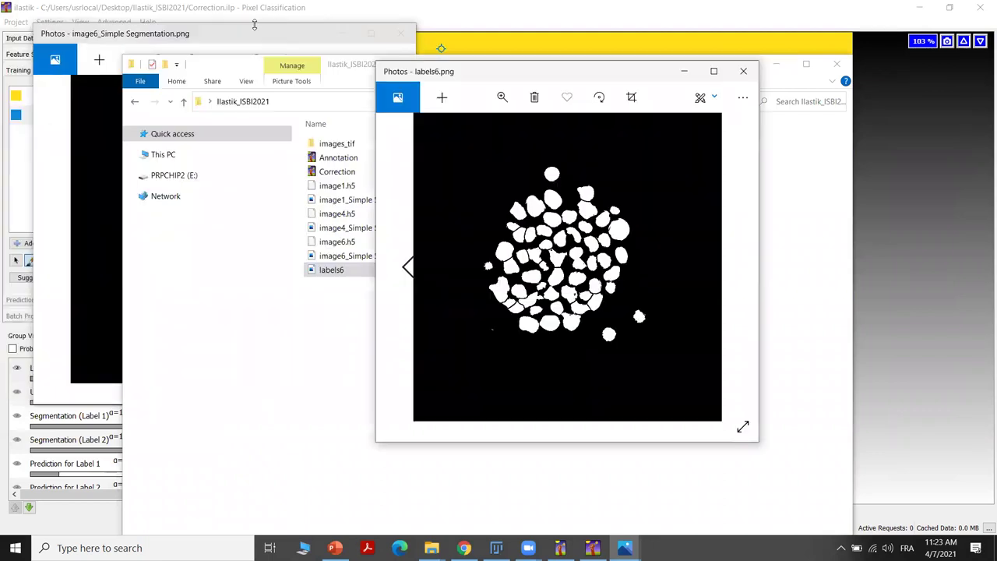
pyautogui.click(253, 37)
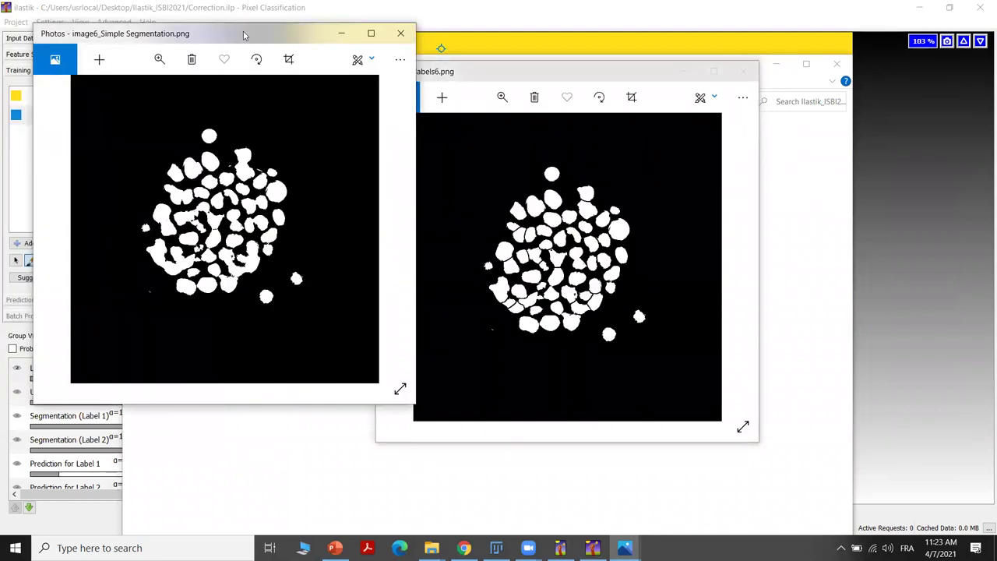
pyautogui.moveTo(245, 41); pyautogui.dragTo(234, 70)
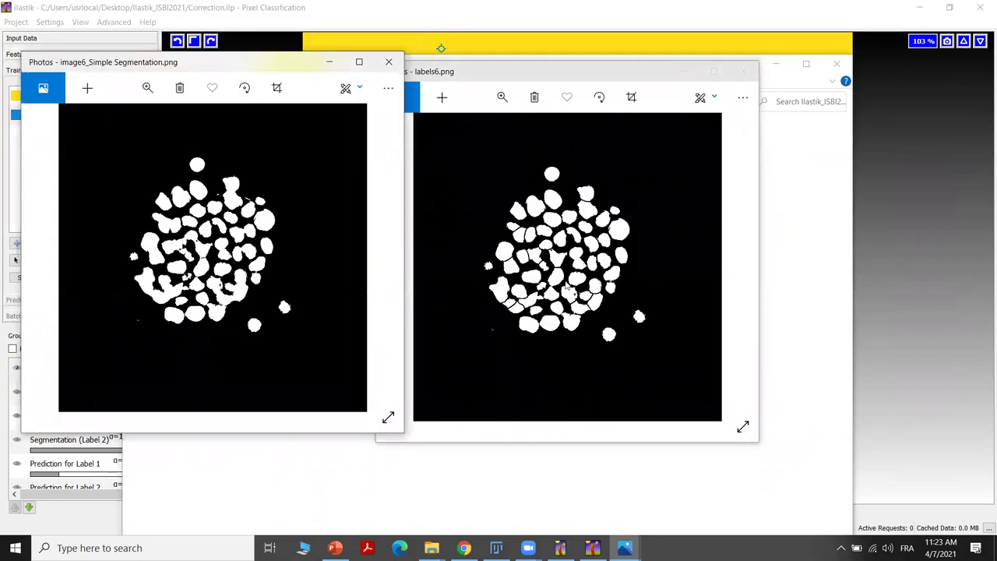